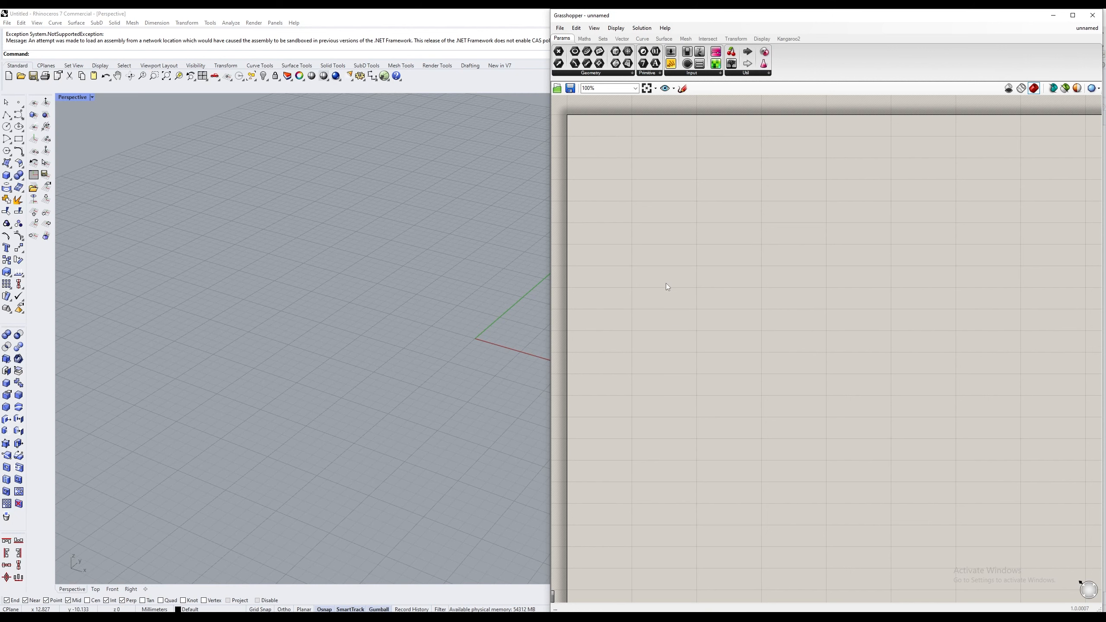
Step: Add a Box Array component to the empty Grasshopper canvas and move it to the middle of the canvas
{"action": "right_click_drag", "start_coordinate": [425, 301], "coordinate": [369, 299]}
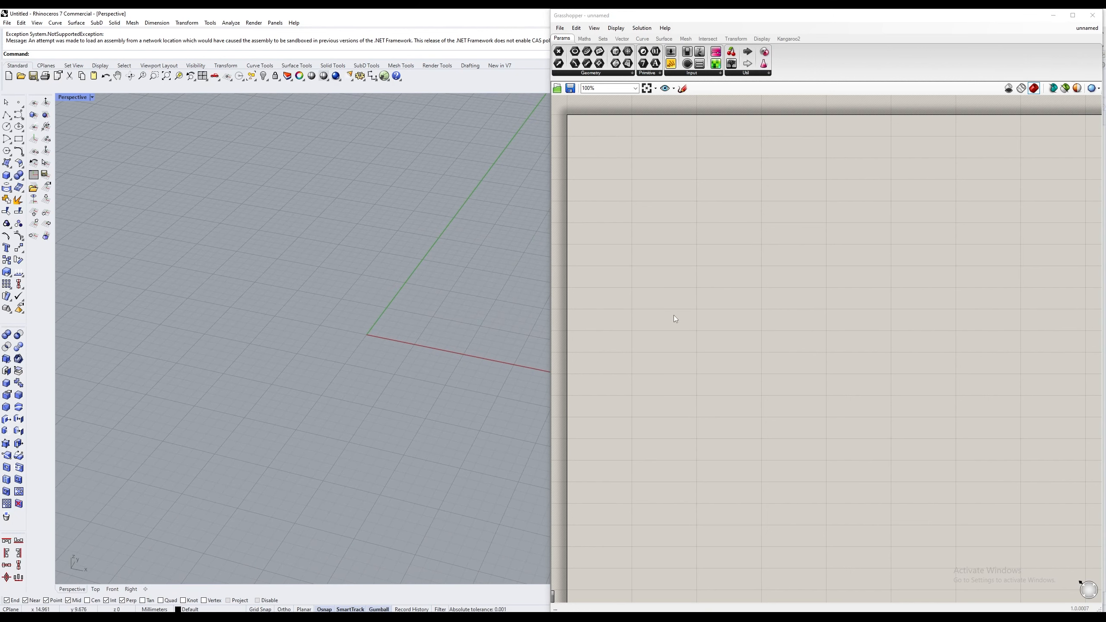
{"action": "double_click", "coordinate": [686, 333]}
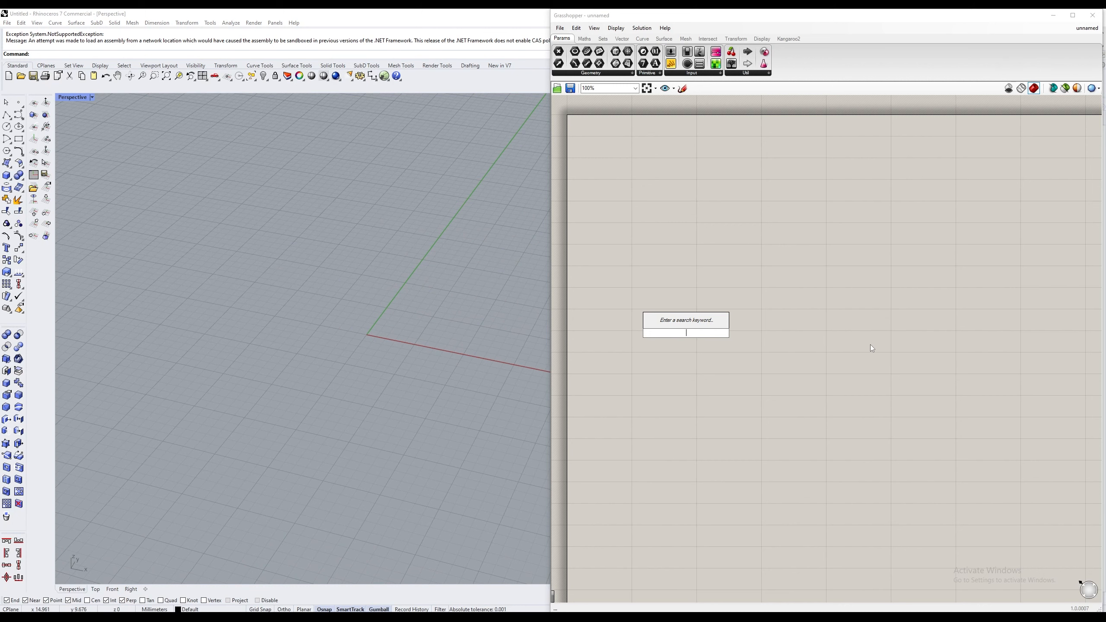
{"action": "type", "text": "boxarr"}
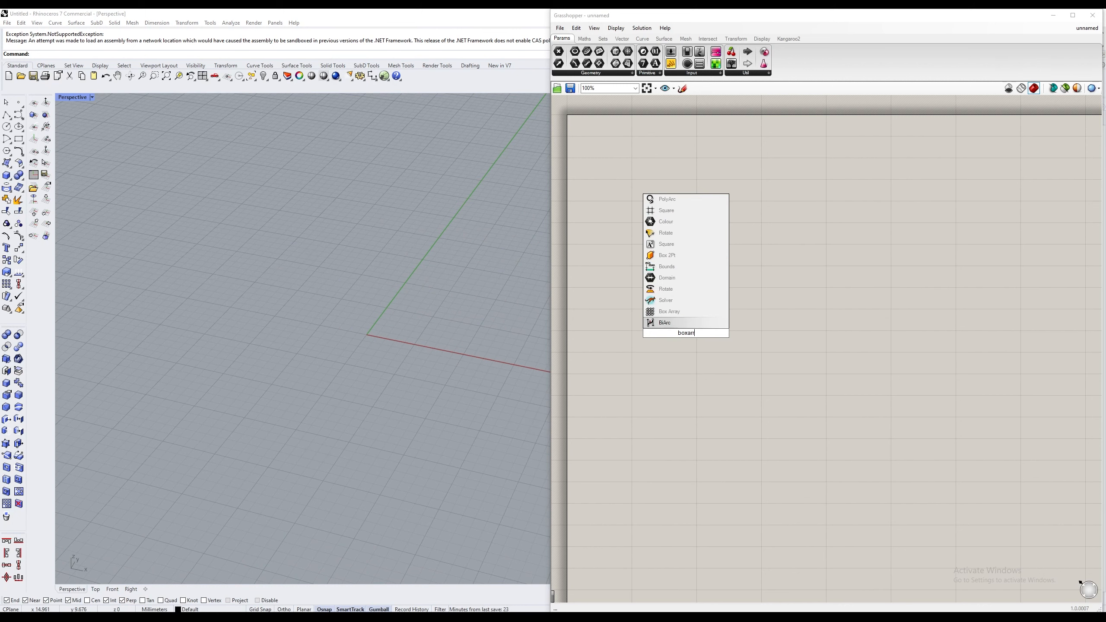
{"action": "key", "text": "Return"}
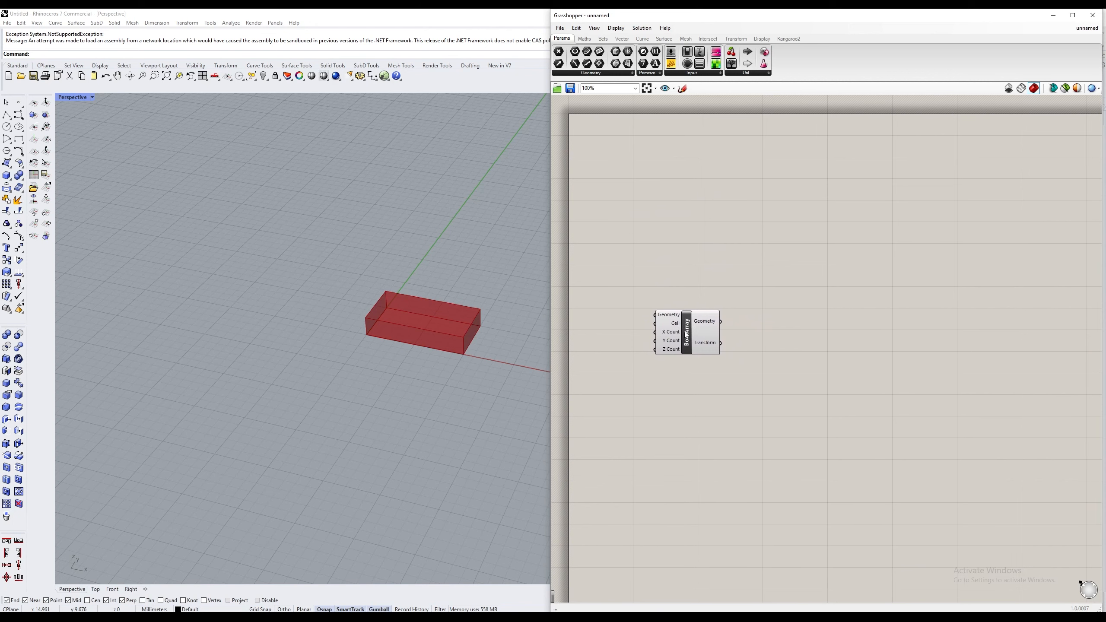
{"action": "left_click_drag", "start_coordinate": [686, 333], "coordinate": [797, 314]}
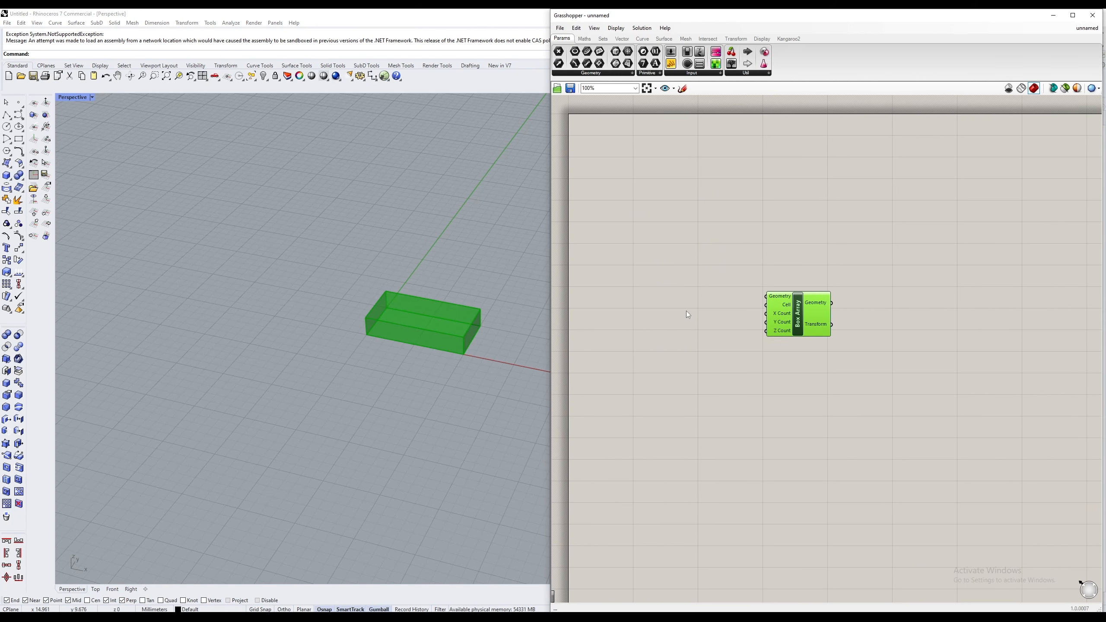
{"action": "scroll", "coordinate": [439, 239], "scroll_direction": "down", "scroll_amount": 5}
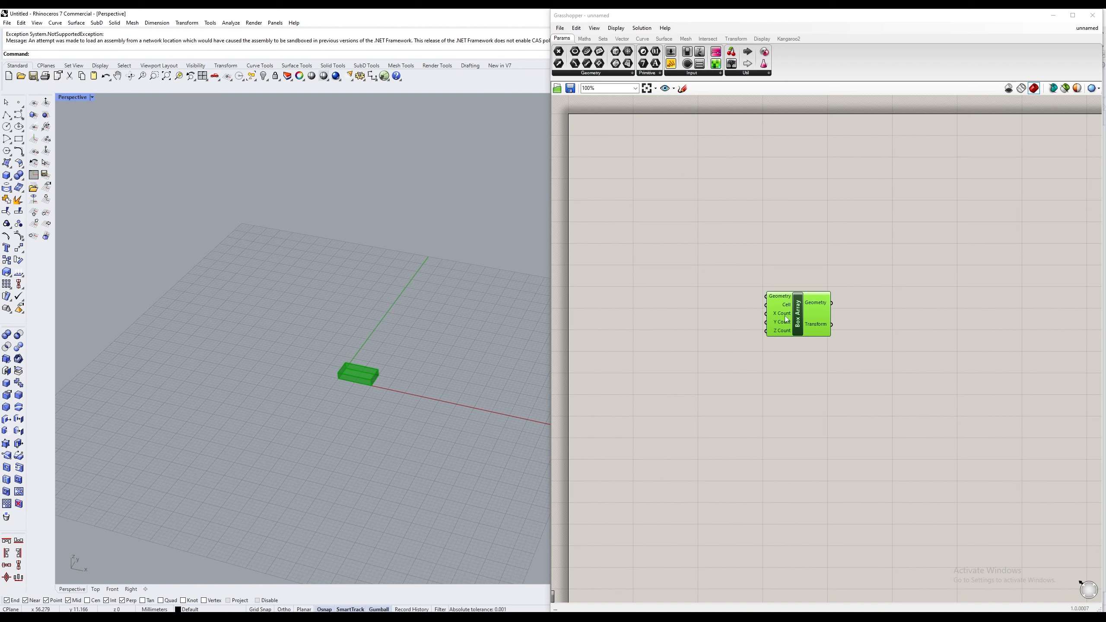
{"action": "mouse_move", "coordinate": [784, 316]}
{"action": "left_mouse_down"}
{"action": "mouse_move", "coordinate": [784, 351]}
{"action": "mouse_move", "coordinate": [799, 320]}
{"action": "left_mouse_up"}
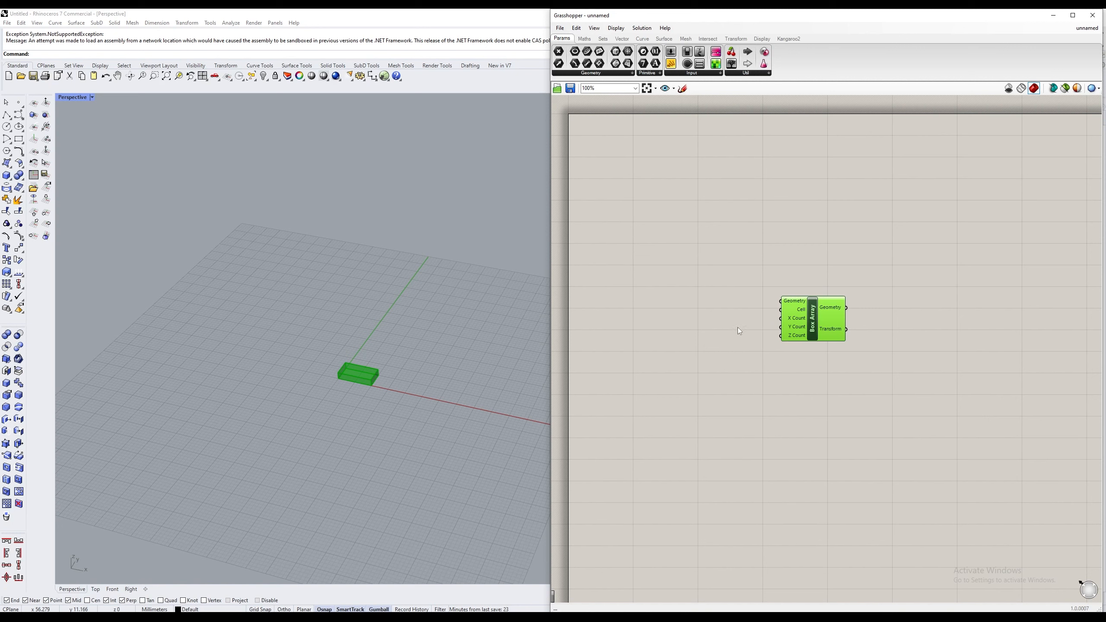
{"action": "scroll", "coordinate": [739, 331], "scroll_direction": "up", "scroll_amount": 2}
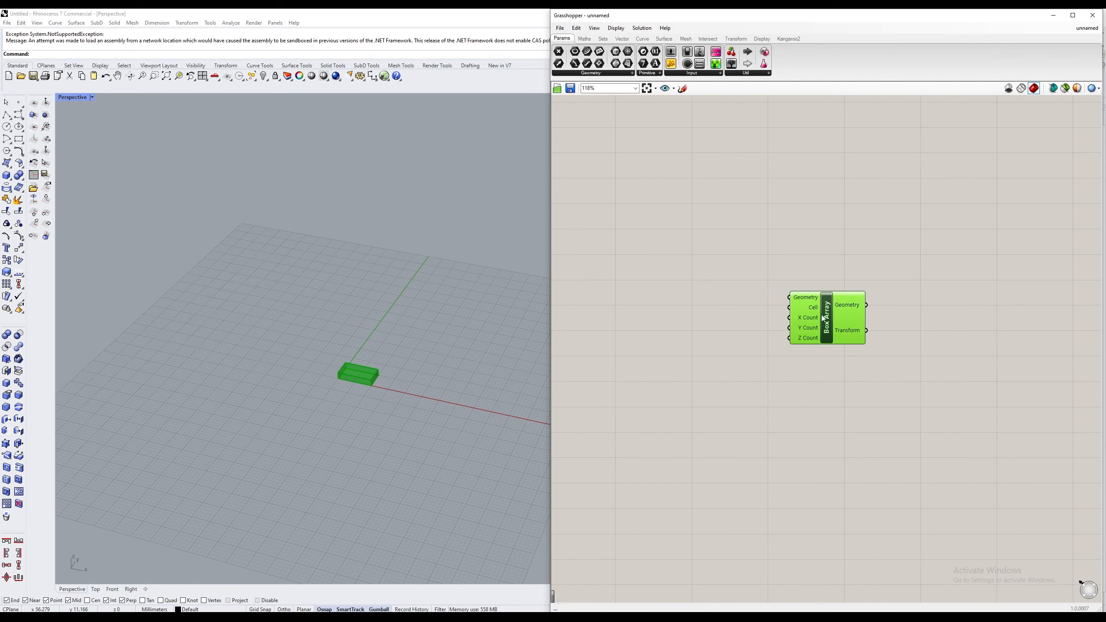
Step: Add a Circle component, feed its output into Box Array's Geometry input, and align it level with that input
{"action": "mouse_move", "coordinate": [817, 304]}
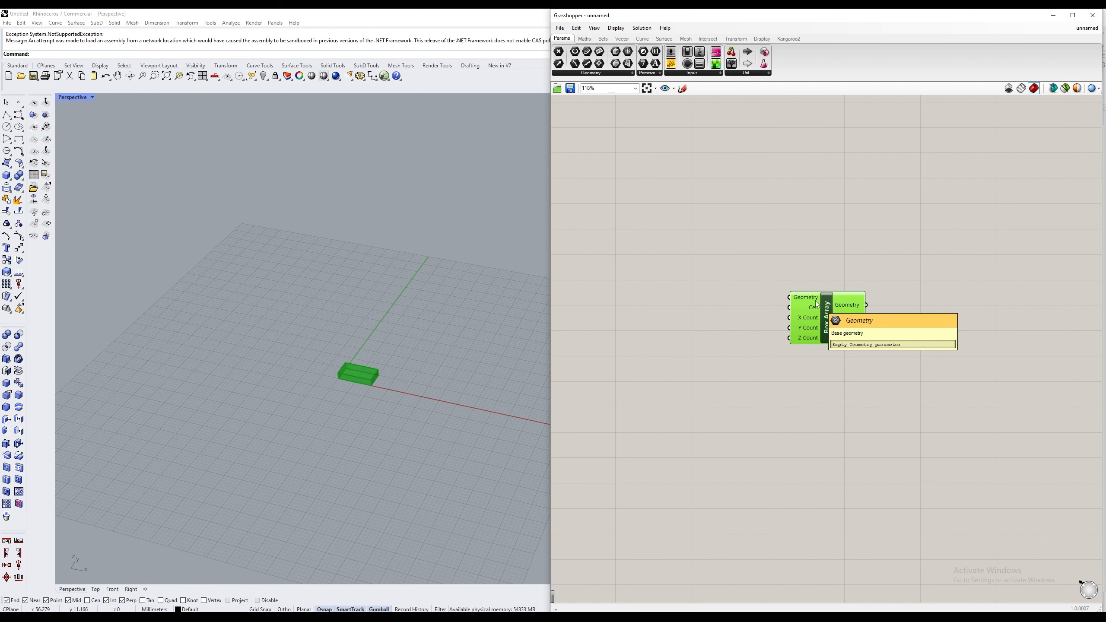
{"action": "right_click_drag", "start_coordinate": [689, 330], "coordinate": [719, 334]}
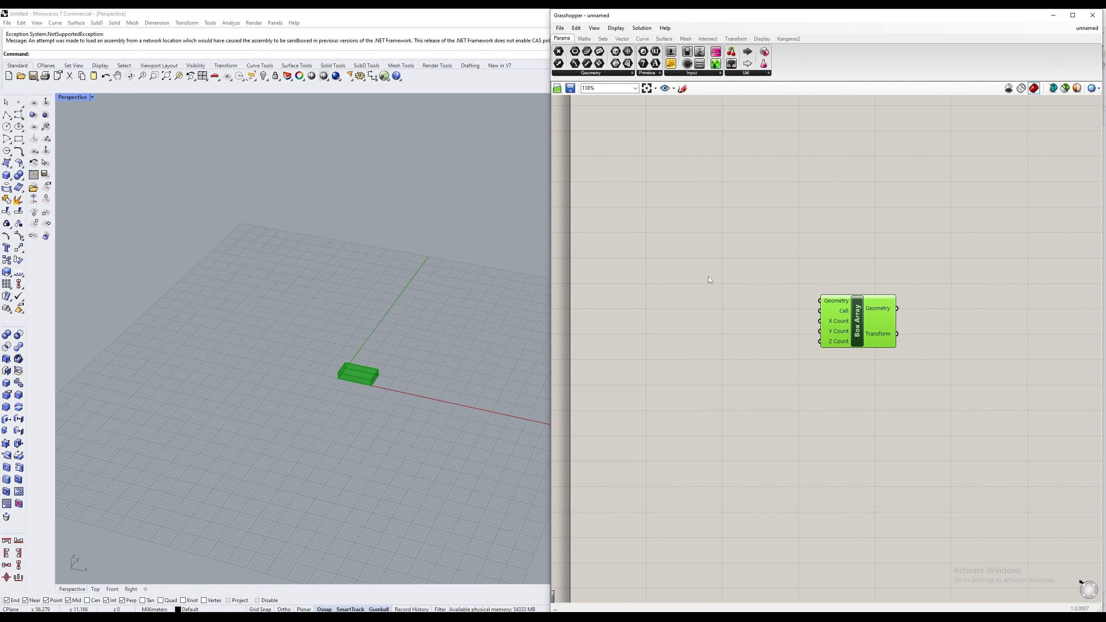
{"action": "double_click", "coordinate": [674, 330]}
{"action": "type", "text": "cir"}
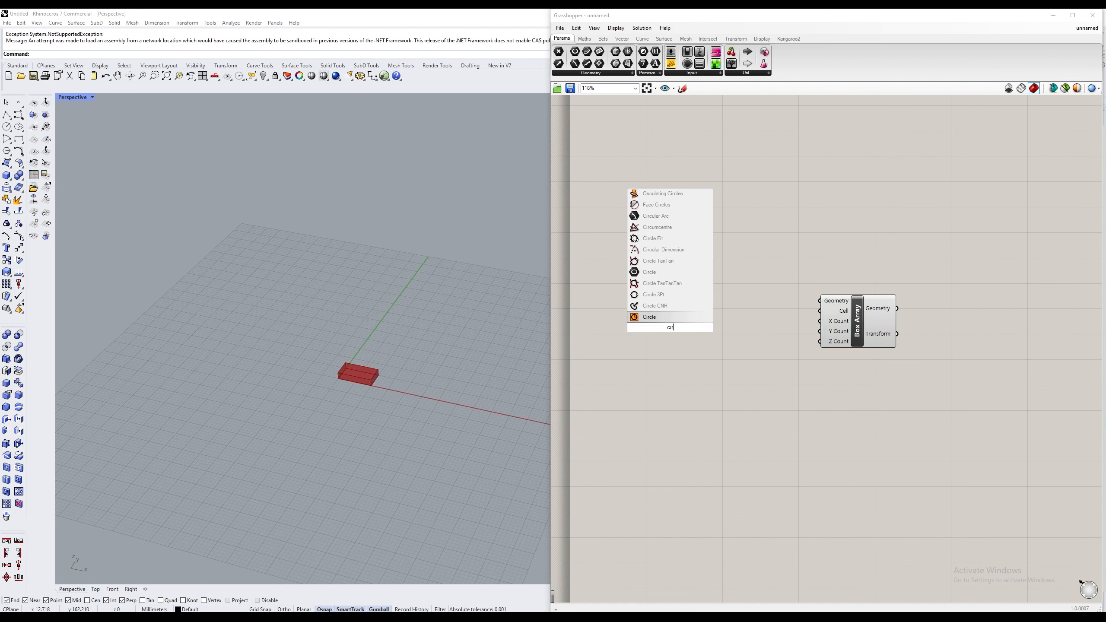
{"action": "type", "text": "cle"}
{"action": "key", "text": "Return"}
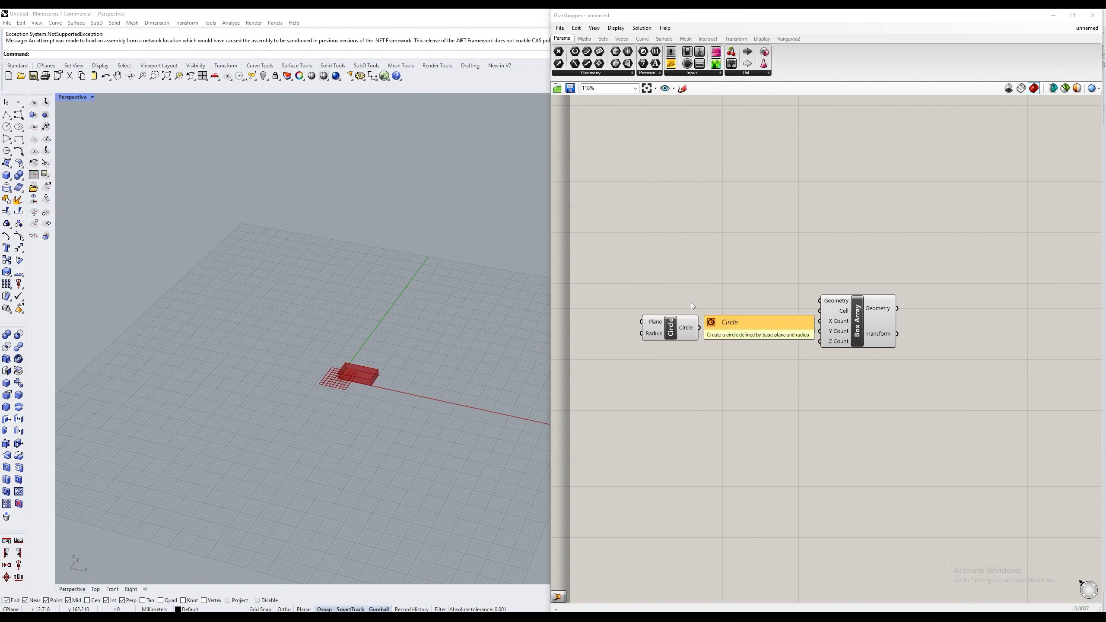
{"action": "left_click_drag", "start_coordinate": [699, 328], "coordinate": [854, 301]}
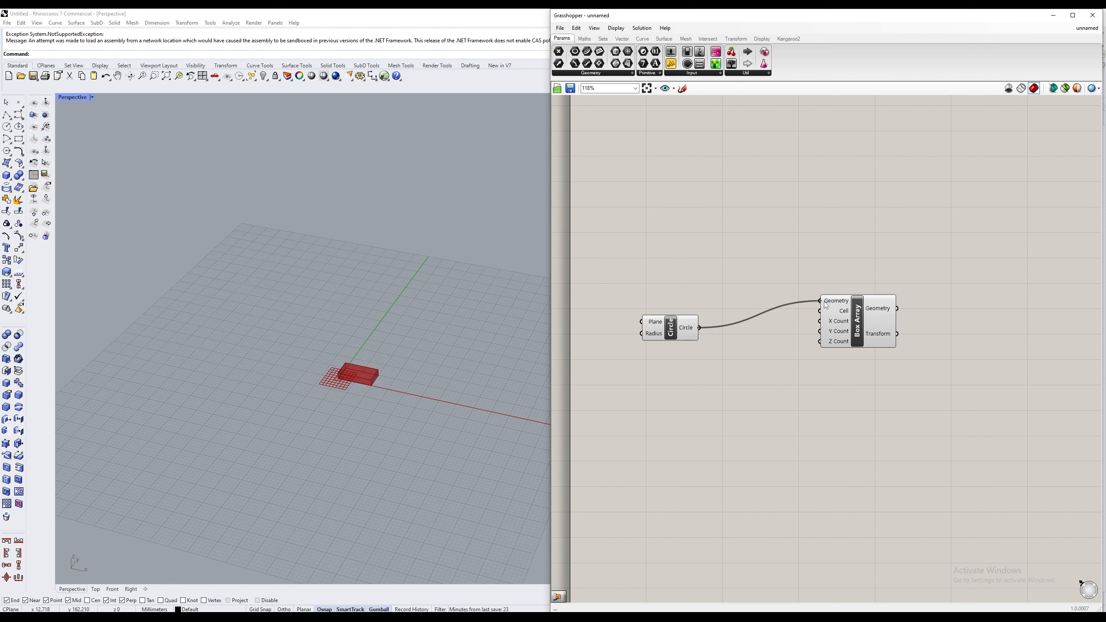
{"action": "left_click_drag", "start_coordinate": [678, 330], "coordinate": [705, 302]}
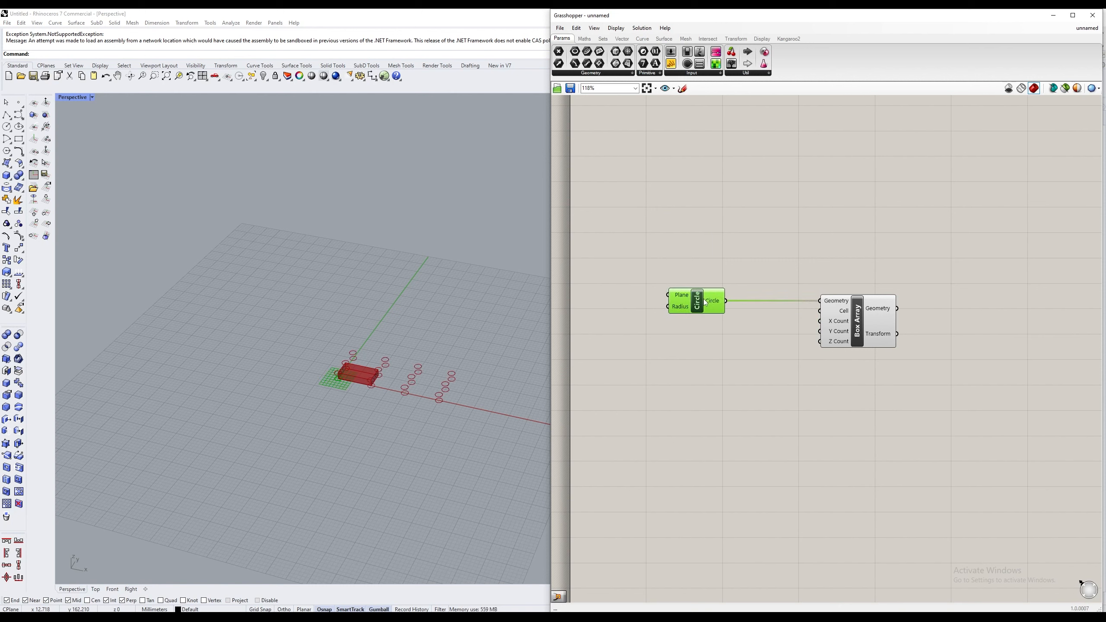
Step: Set Box Array's Cell input to a single box drawn in the Rhino viewport in front of the origin
{"action": "right_click", "coordinate": [841, 313]}
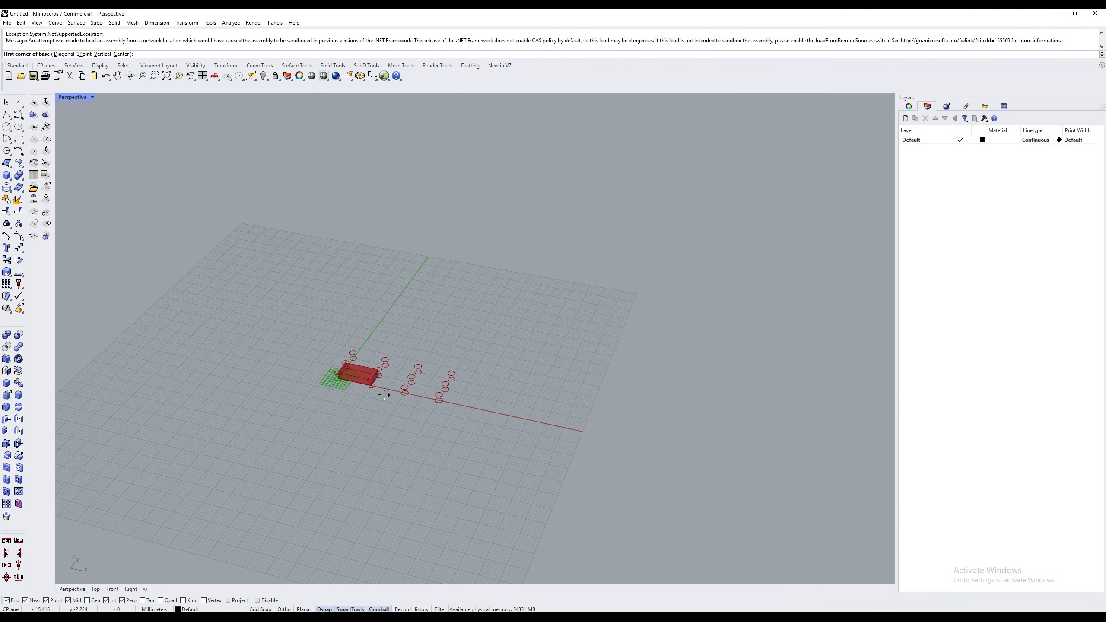
{"action": "left_click", "coordinate": [373, 461]}
{"action": "left_click", "coordinate": [387, 402]}
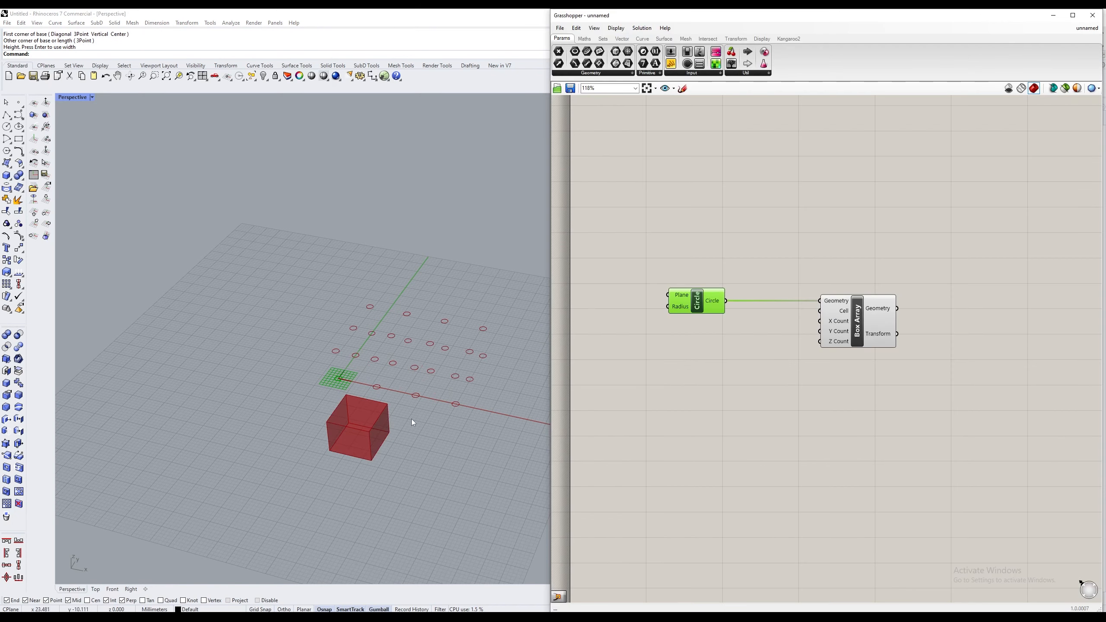
{"action": "mouse_move", "coordinate": [425, 376]}
{"action": "right_mouse_down"}
{"action": "mouse_move", "coordinate": [438, 362]}
{"action": "mouse_move", "coordinate": [432, 315]}
{"action": "mouse_move", "coordinate": [426, 386]}
{"action": "right_mouse_up"}
{"action": "scroll", "coordinate": [828, 357], "scroll_direction": "up", "scroll_amount": 2}
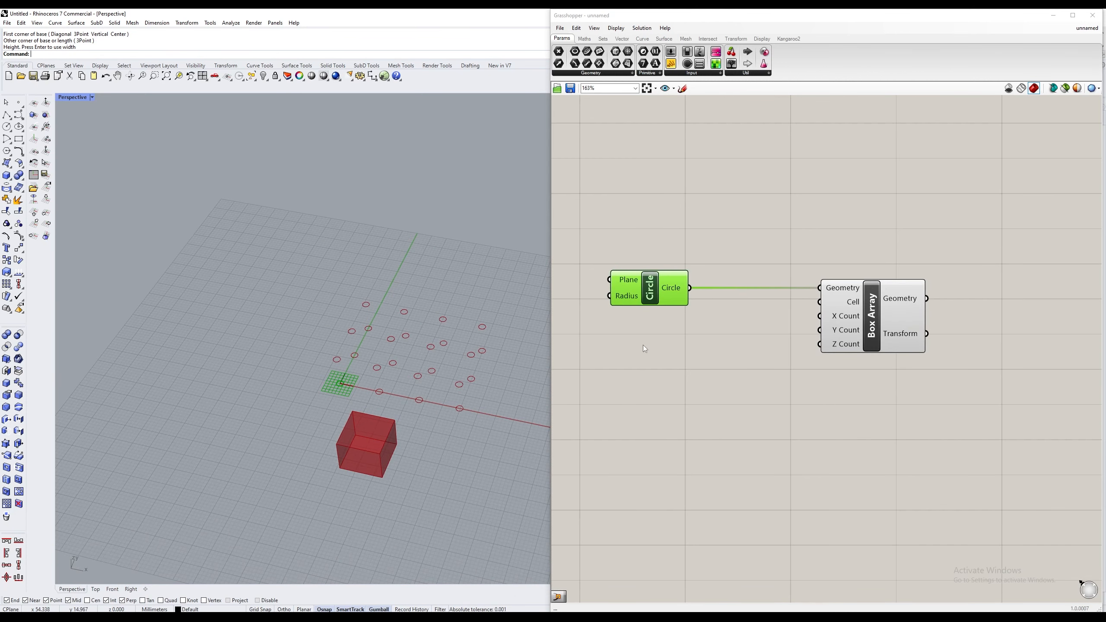
Step: Create a number slider with value 10 and connect it to Box Array's X Count and Y Count inputs
{"action": "double_click", "coordinate": [661, 346]}
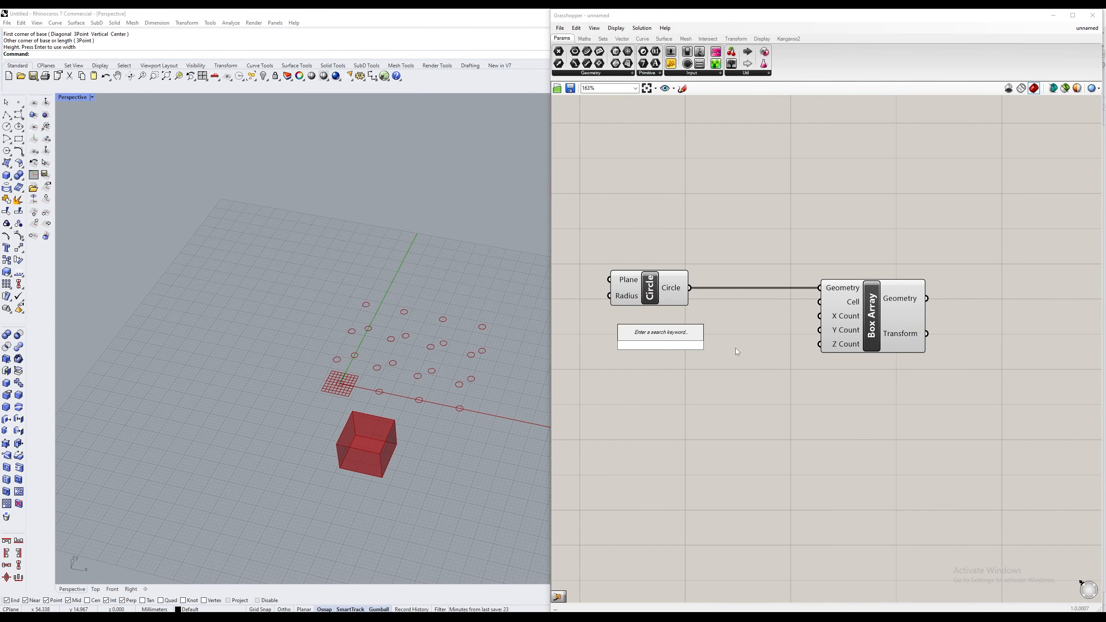
{"action": "type", "text": "10"}
{"action": "key", "text": "Return"}
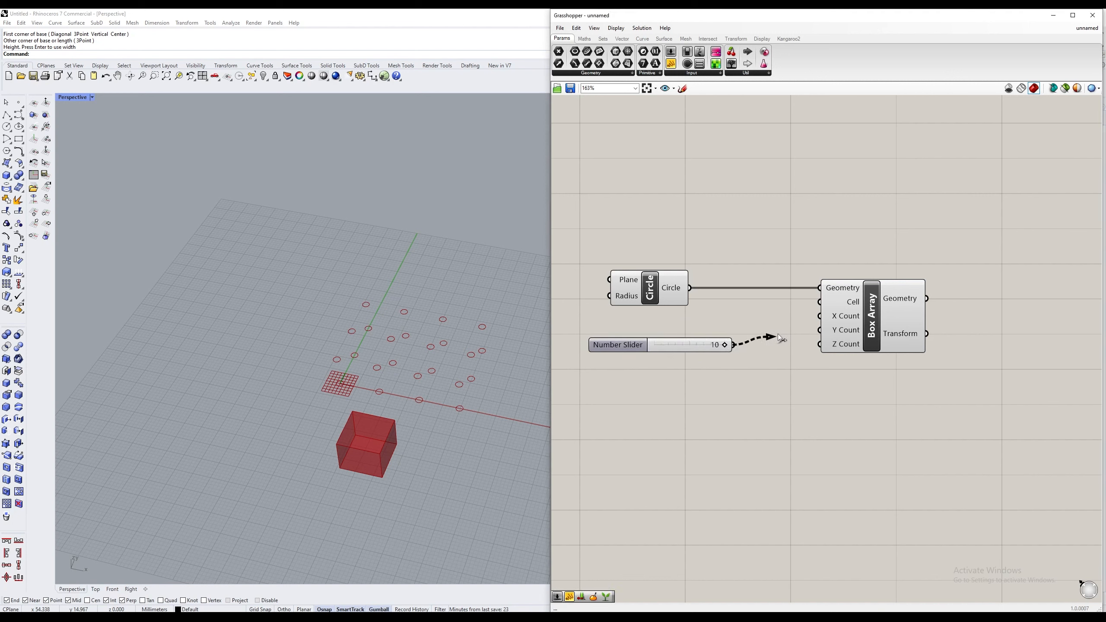
{"action": "left_click_drag", "start_coordinate": [778, 333], "coordinate": [819, 315]}
{"action": "left_click_drag", "start_coordinate": [687, 347], "coordinate": [819, 330]}
{"action": "scroll", "coordinate": [465, 339], "scroll_direction": "down", "scroll_amount": 3}
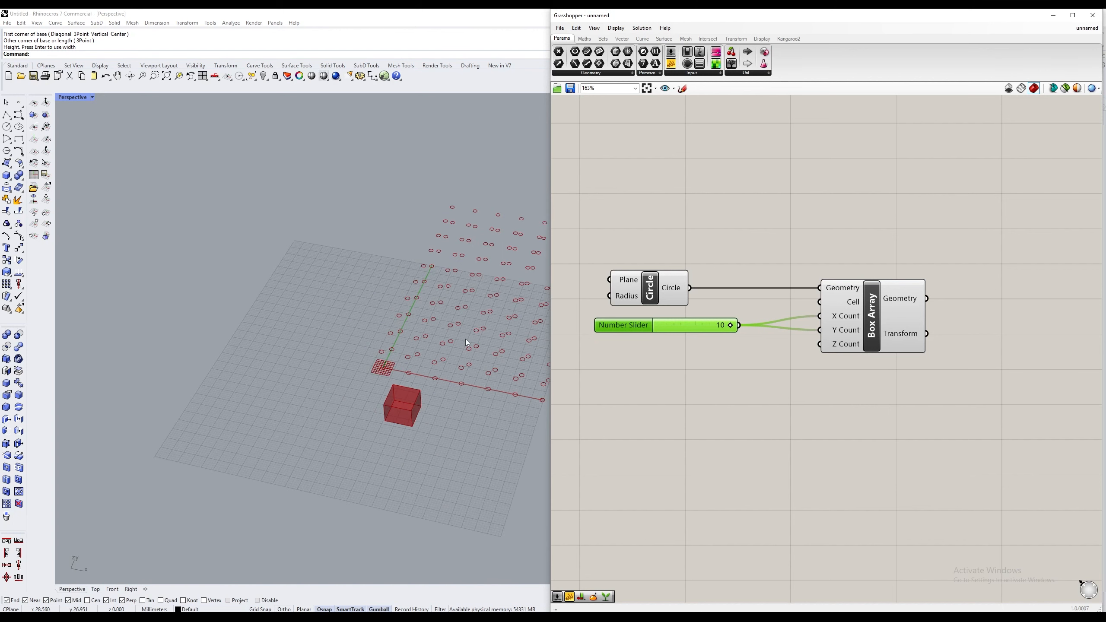
Step: Set the Z Count input of Box Array to the integer 1
{"action": "right_click", "coordinate": [837, 349]}
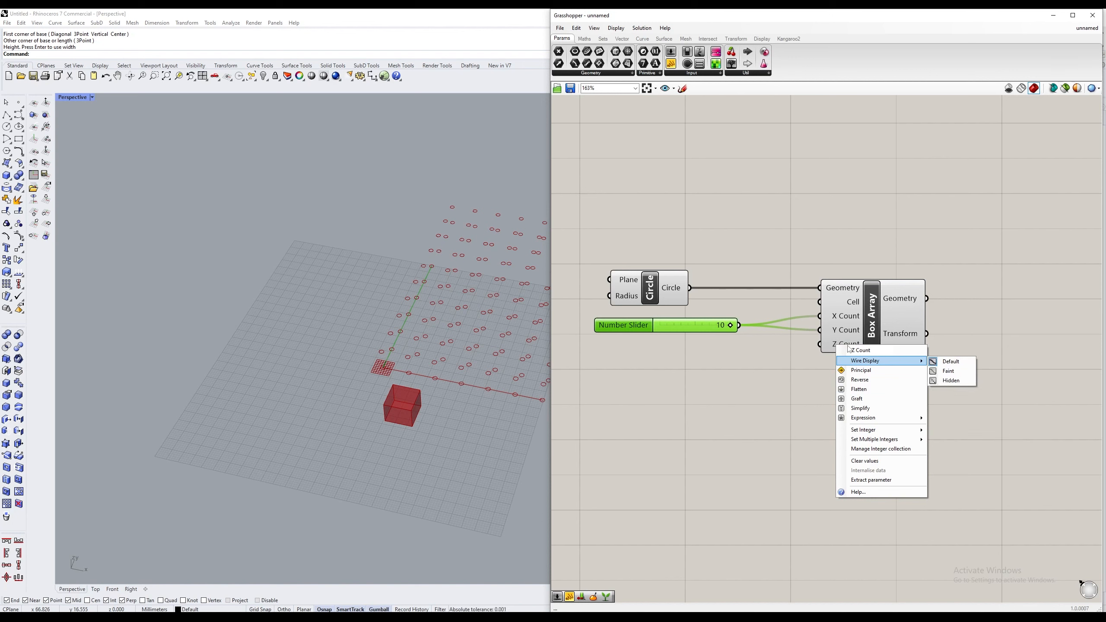
{"action": "mouse_move", "coordinate": [880, 431]}
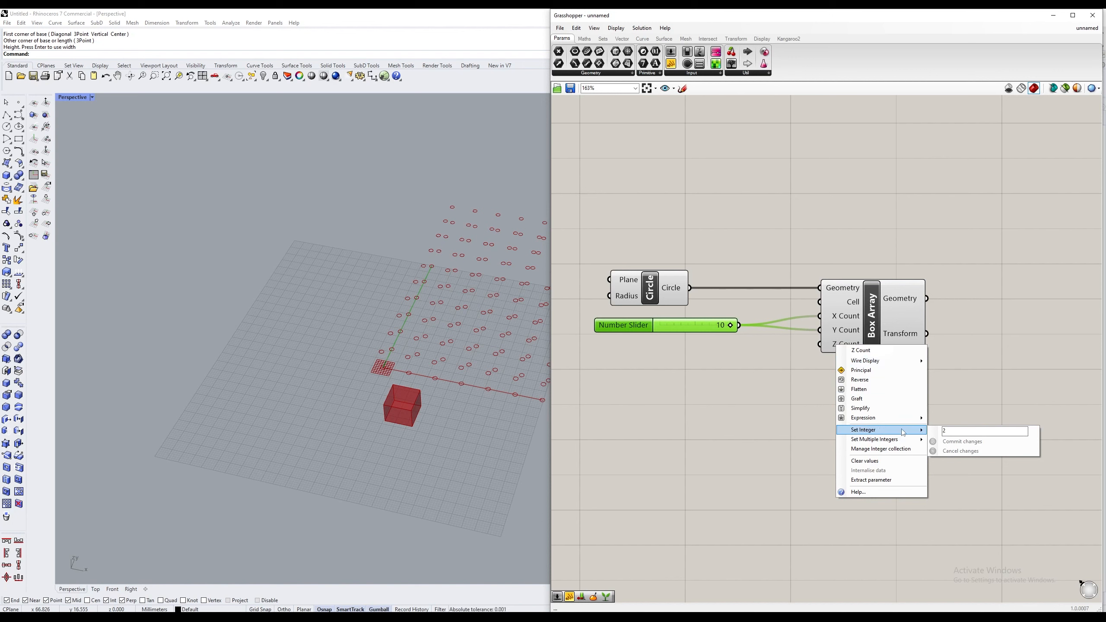
{"action": "left_click", "coordinate": [970, 432]}
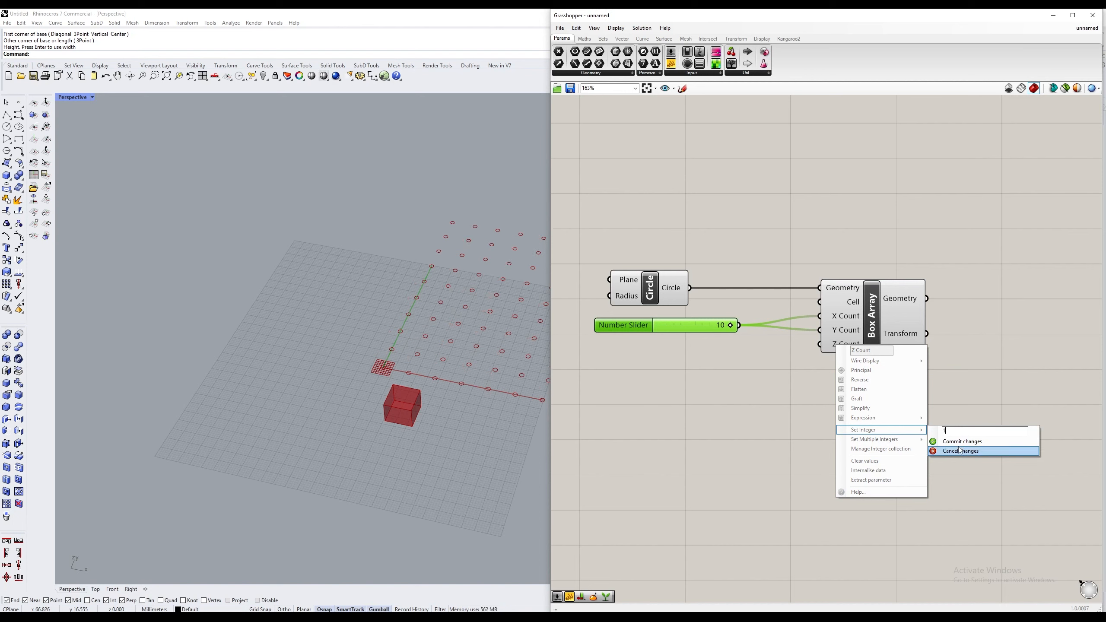
{"action": "left_click", "coordinate": [962, 441]}
Step: Add a Point parameter below Box Array and assign it one point picked just outside the circle grid's corner in the Rhino viewport
{"action": "right_click_drag", "start_coordinate": [460, 341], "coordinate": [432, 307]}
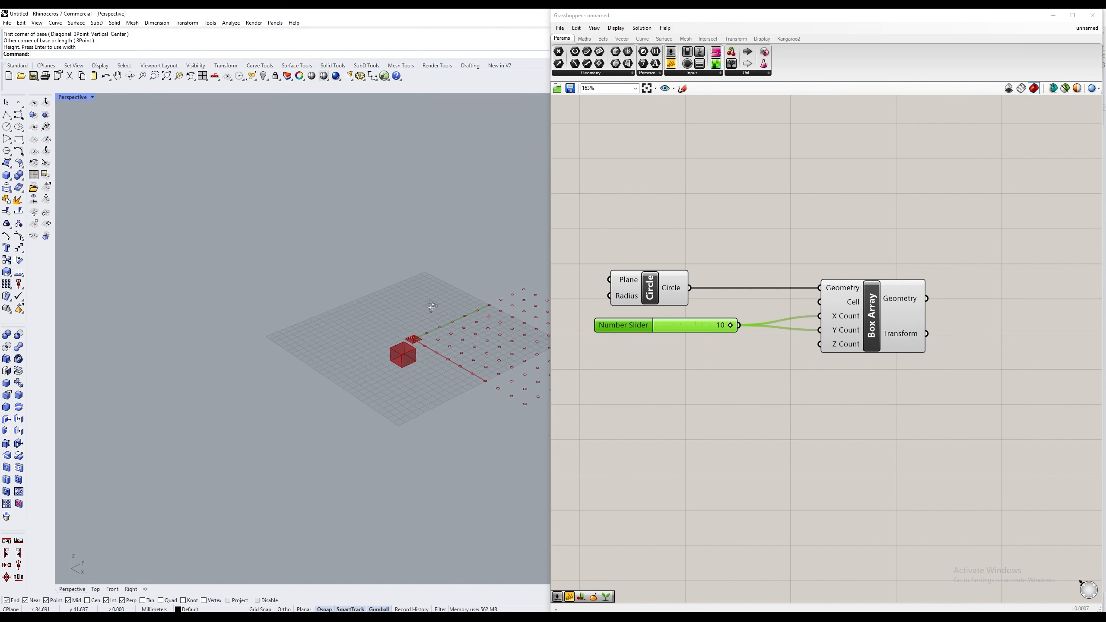
{"action": "right_click_drag", "start_coordinate": [491, 331], "coordinate": [249, 320], "text": "shift"}
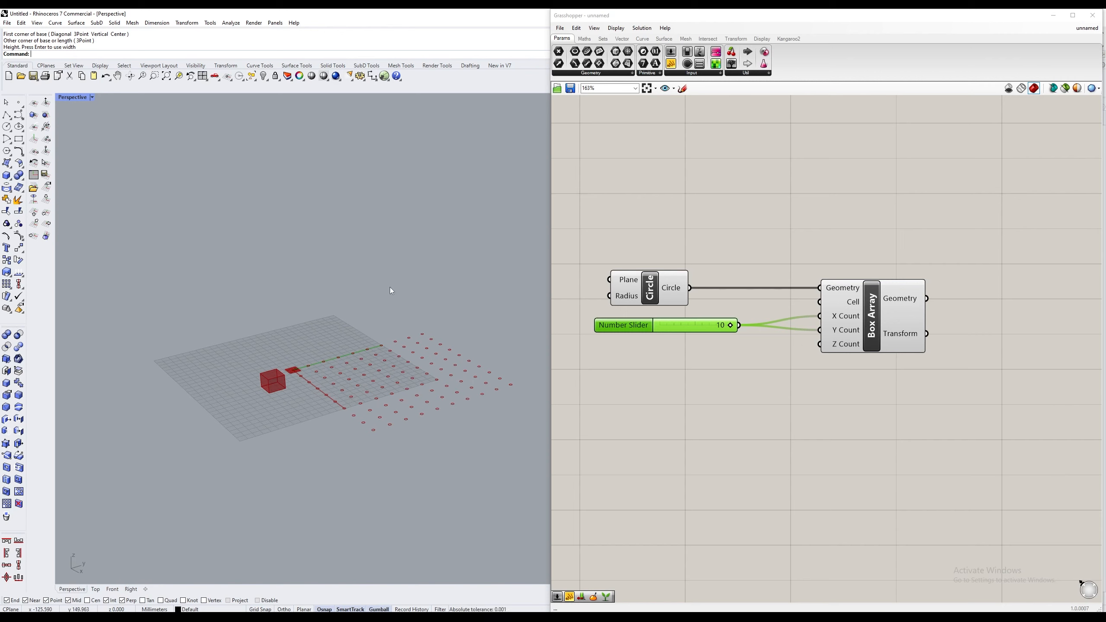
{"action": "right_click_drag", "start_coordinate": [399, 407], "coordinate": [408, 349]}
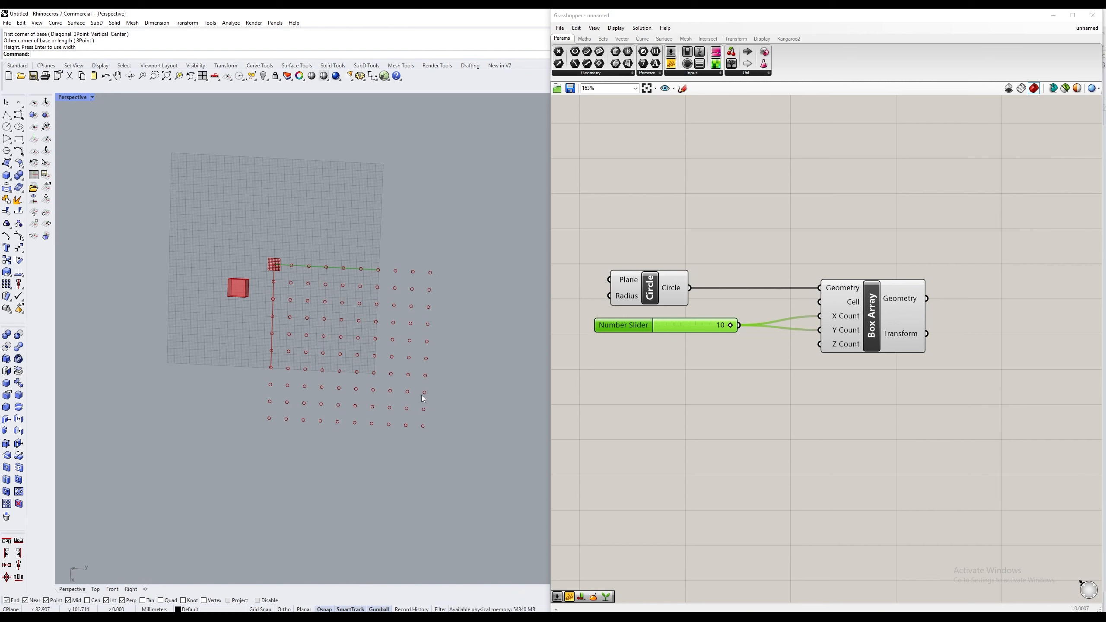
{"action": "scroll", "coordinate": [821, 396], "scroll_direction": "up", "scroll_amount": 2}
{"action": "scroll", "coordinate": [771, 377], "scroll_direction": "down", "scroll_amount": 4}
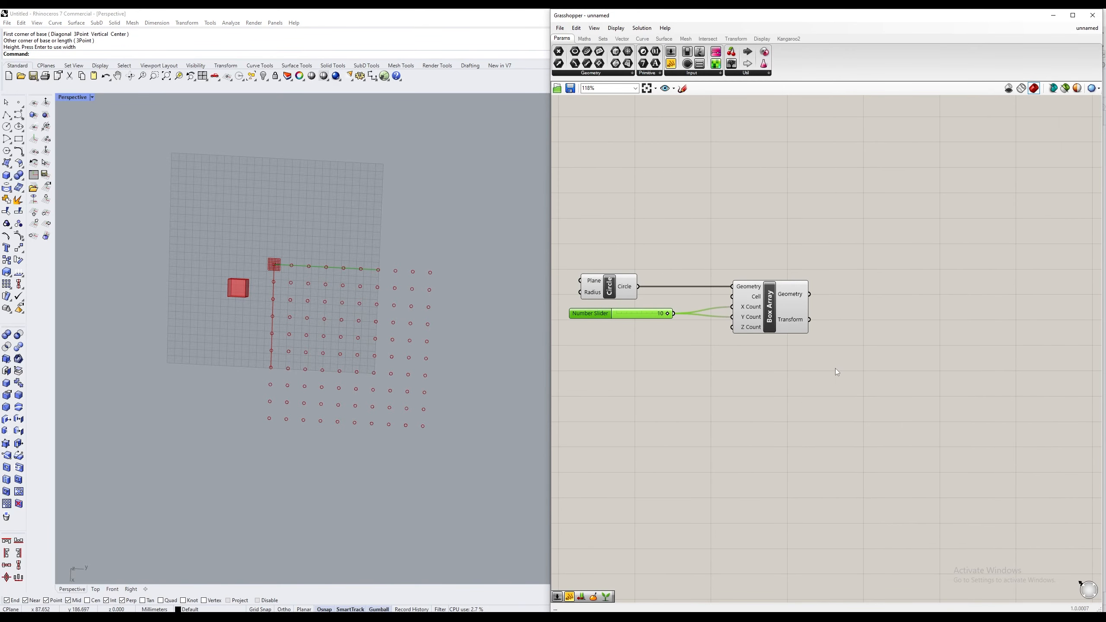
{"action": "double_click", "coordinate": [769, 381]}
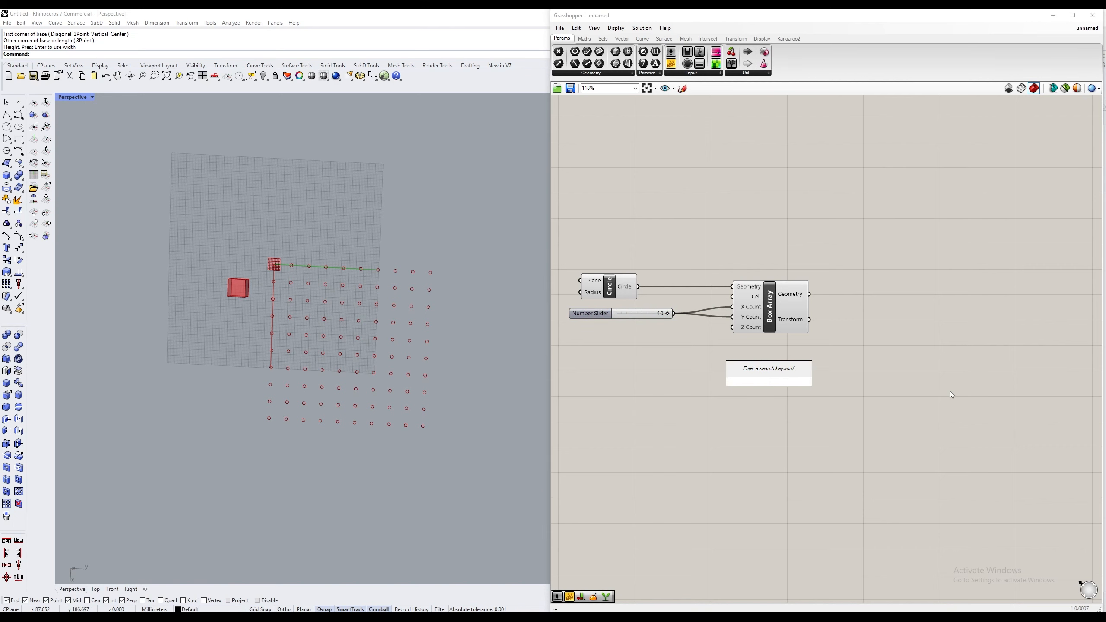
{"action": "type", "text": "point"}
{"action": "key", "text": "Return"}
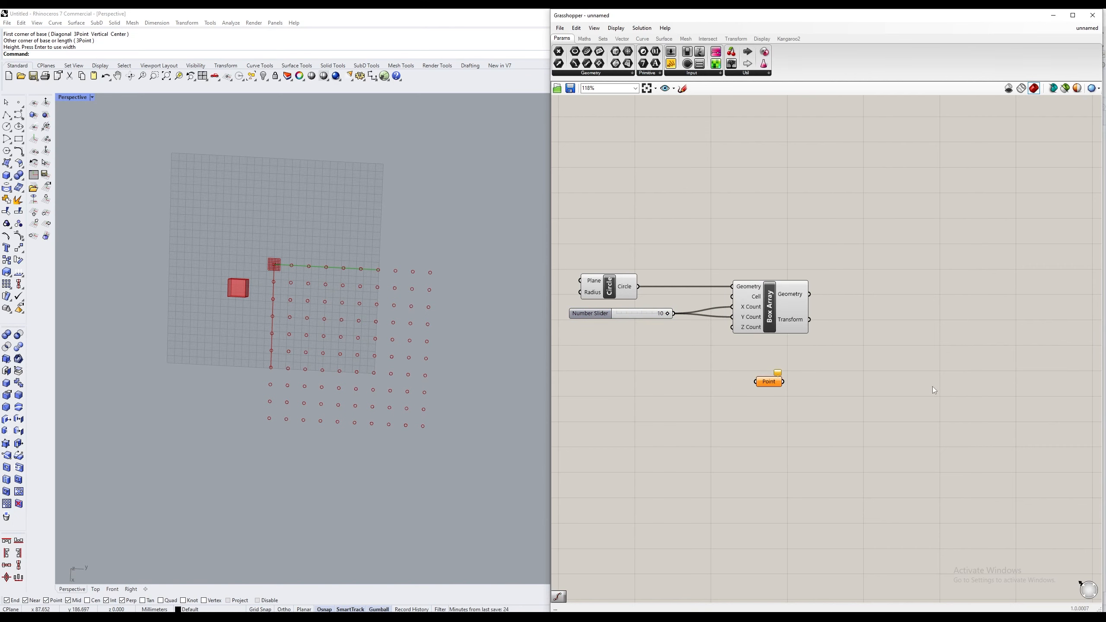
{"action": "right_click", "coordinate": [775, 381]}
{"action": "left_click", "coordinate": [790, 507]}
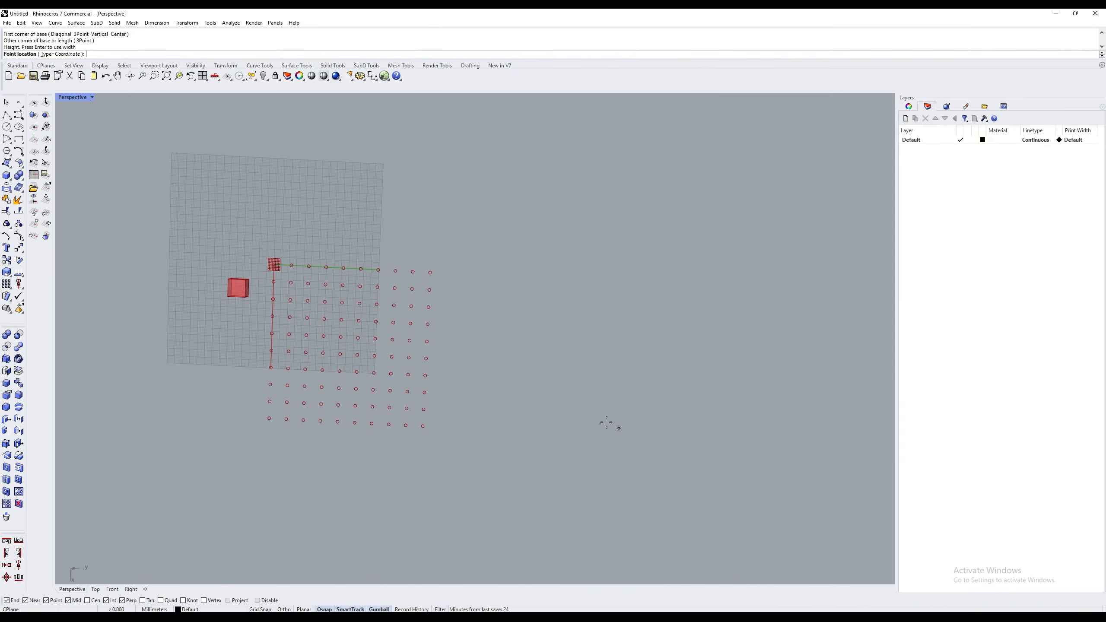
{"action": "left_click", "coordinate": [454, 258]}
{"action": "left_click", "coordinate": [774, 382]}
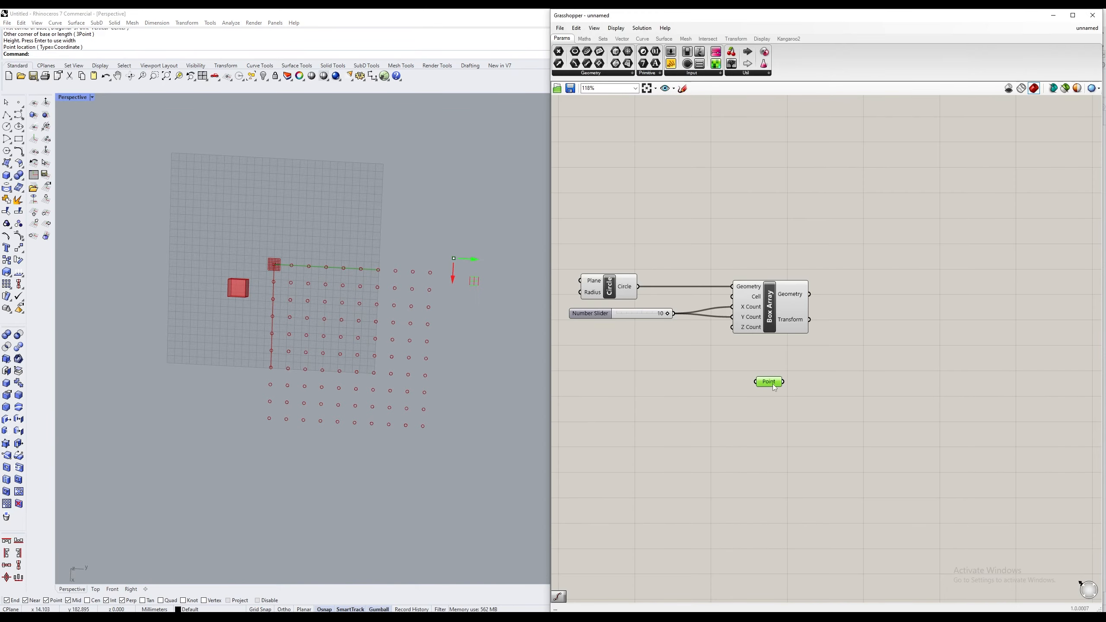
{"action": "right_click_drag", "start_coordinate": [392, 371], "coordinate": [425, 252]}
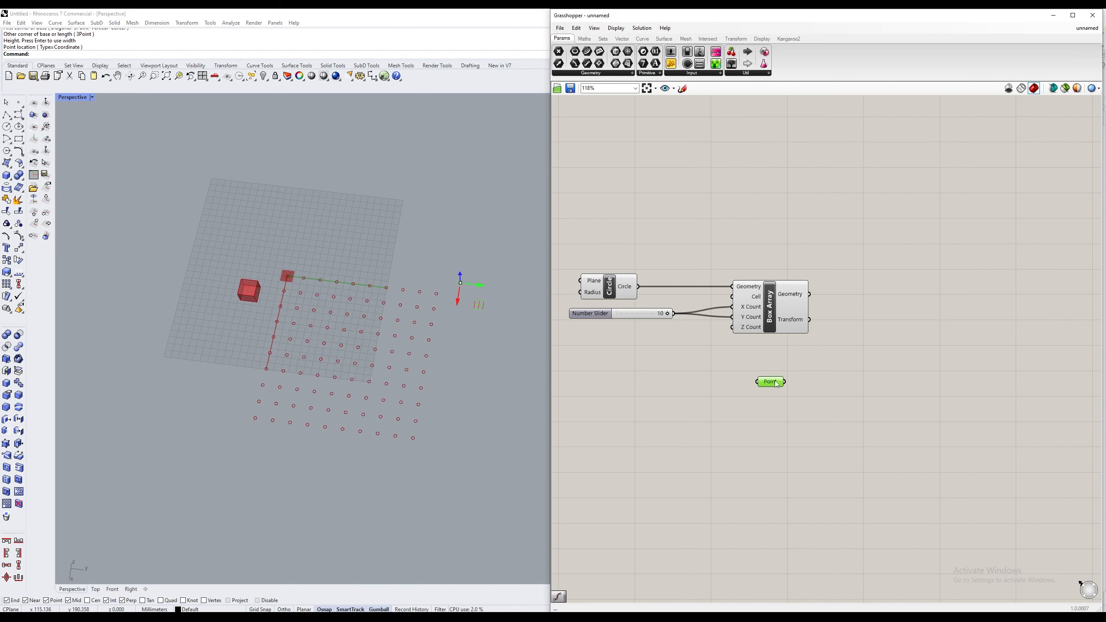
{"action": "left_click_drag", "start_coordinate": [775, 383], "coordinate": [790, 364]}
Step: Add a Construct Point component and place it directly below the Point parameter
{"action": "double_click", "coordinate": [689, 411]}
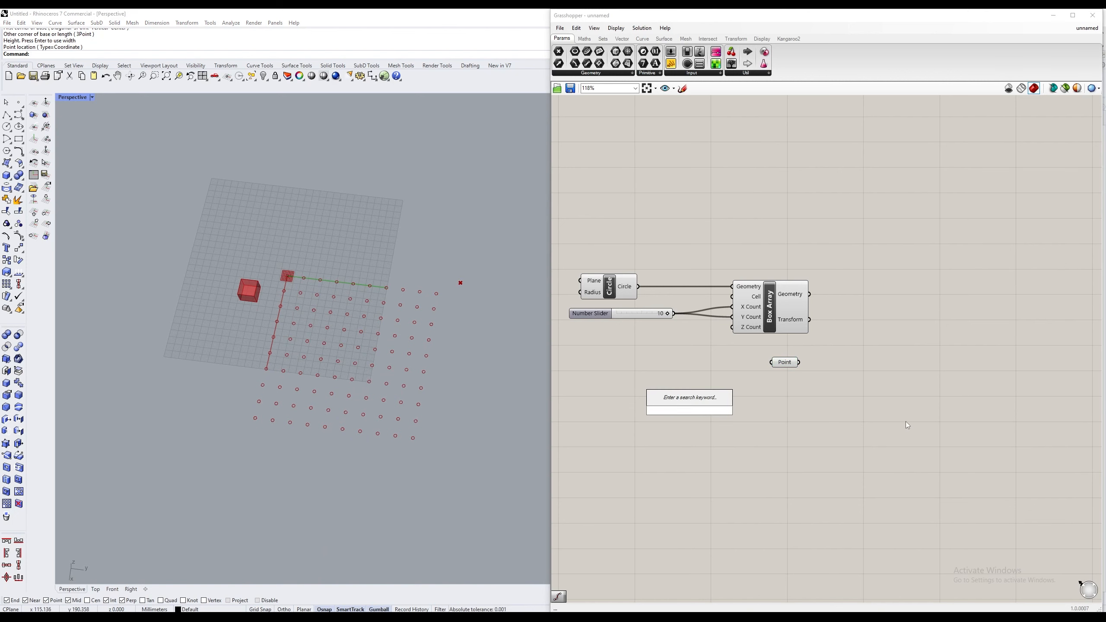
{"action": "type", "text": "construct"}
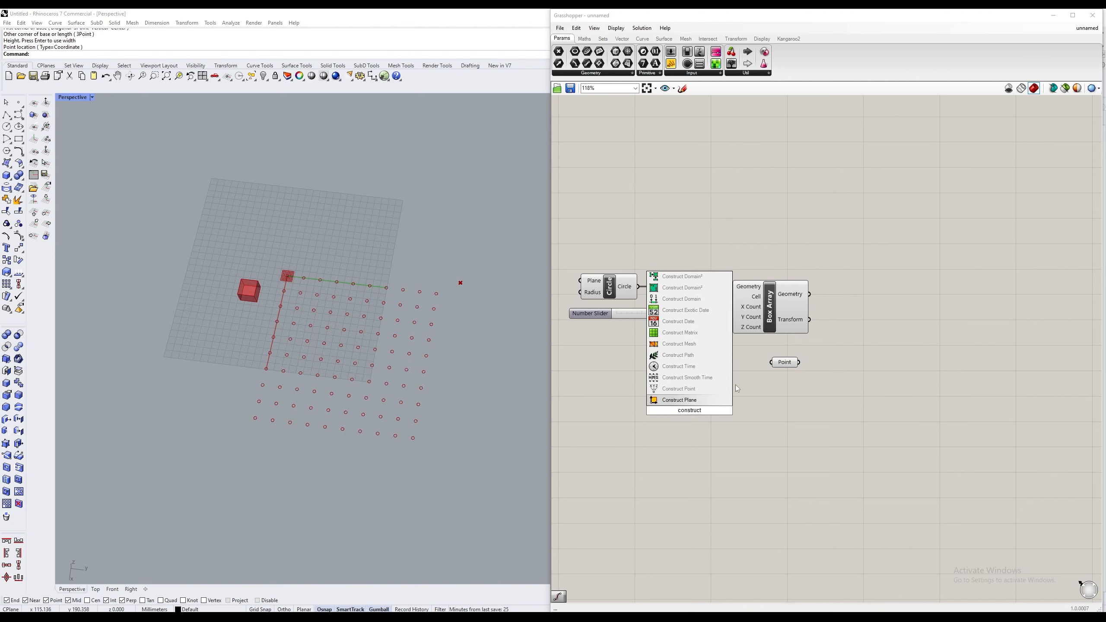
{"action": "left_click", "coordinate": [679, 388]}
{"action": "left_click_drag", "start_coordinate": [675, 384], "coordinate": [779, 382]}
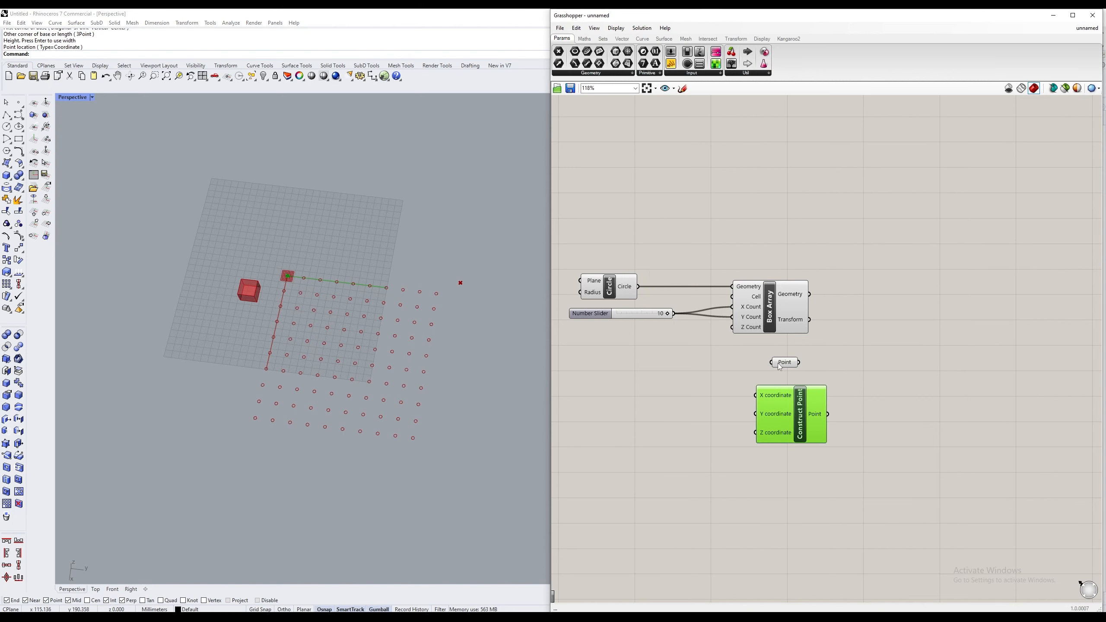
Step: Create a number slider from 110, connect it to Construct Point's X and Y coordinate inputs, and set it to 127
{"action": "double_click", "coordinate": [677, 399]}
{"action": "type", "text": "110"}
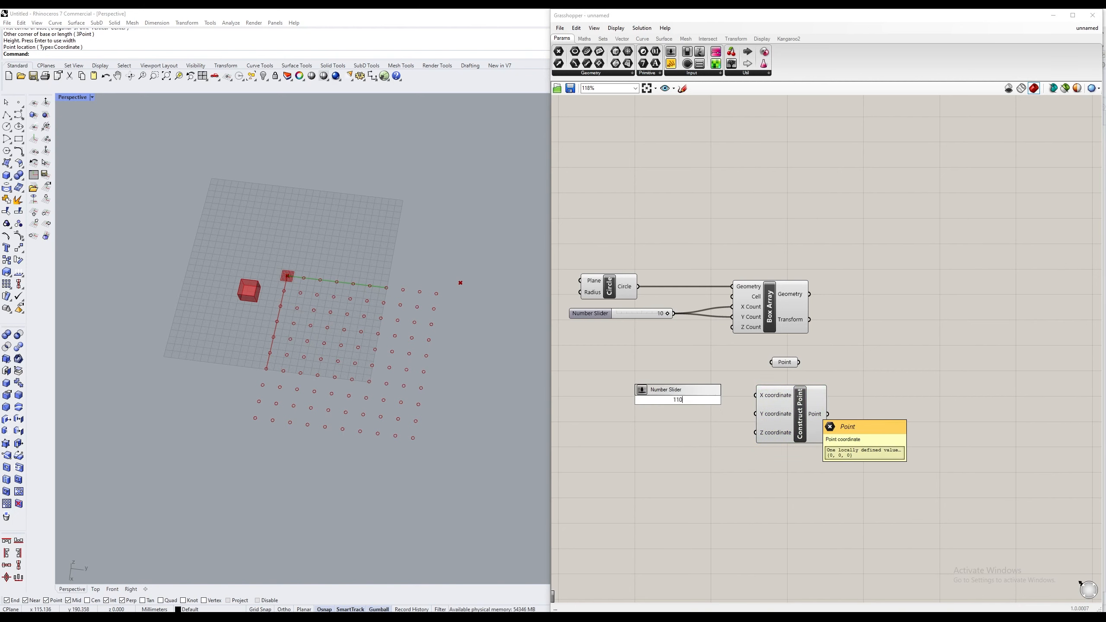
{"action": "key", "text": "Return"}
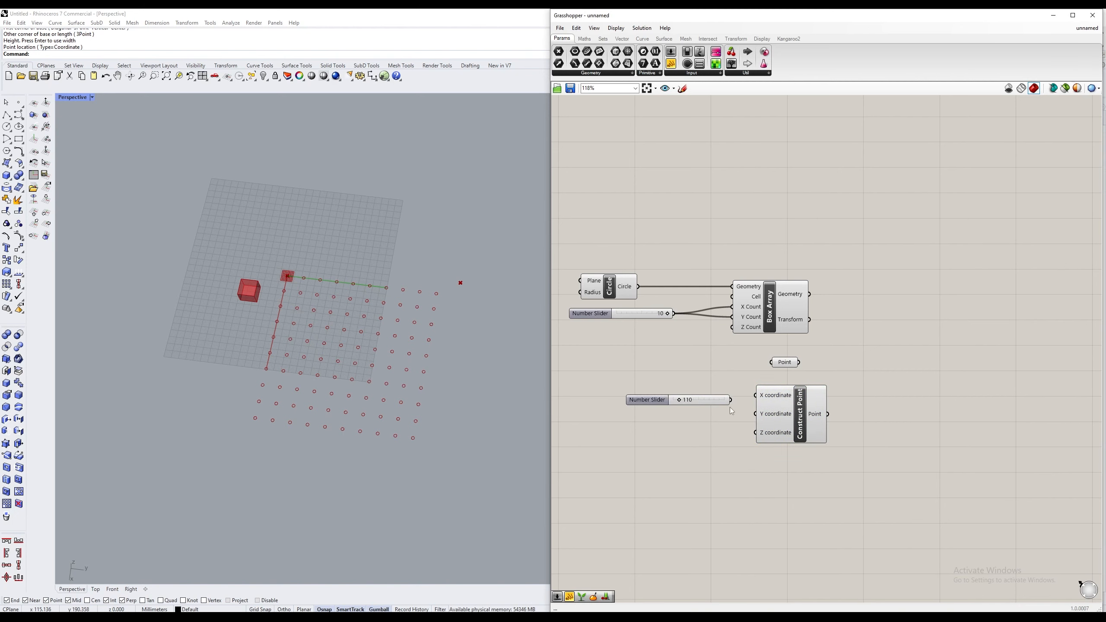
{"action": "left_click_drag", "start_coordinate": [731, 400], "coordinate": [677, 406]}
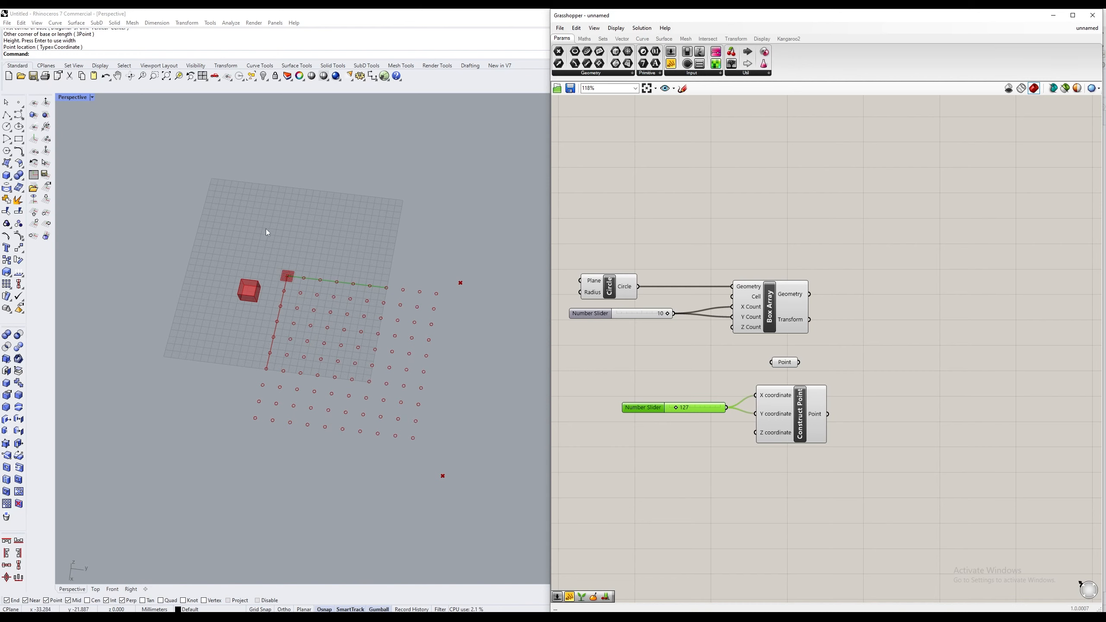
Step: Delete the separate Point parameter between Box Array and Construct Point, keeping the constructed point
{"action": "right_click_drag", "start_coordinate": [779, 418], "coordinate": [728, 430]}
{"action": "left_click_drag", "start_coordinate": [754, 384], "coordinate": [718, 365]}
{"action": "key", "text": "Delete"}
{"action": "left_click", "coordinate": [761, 431]}
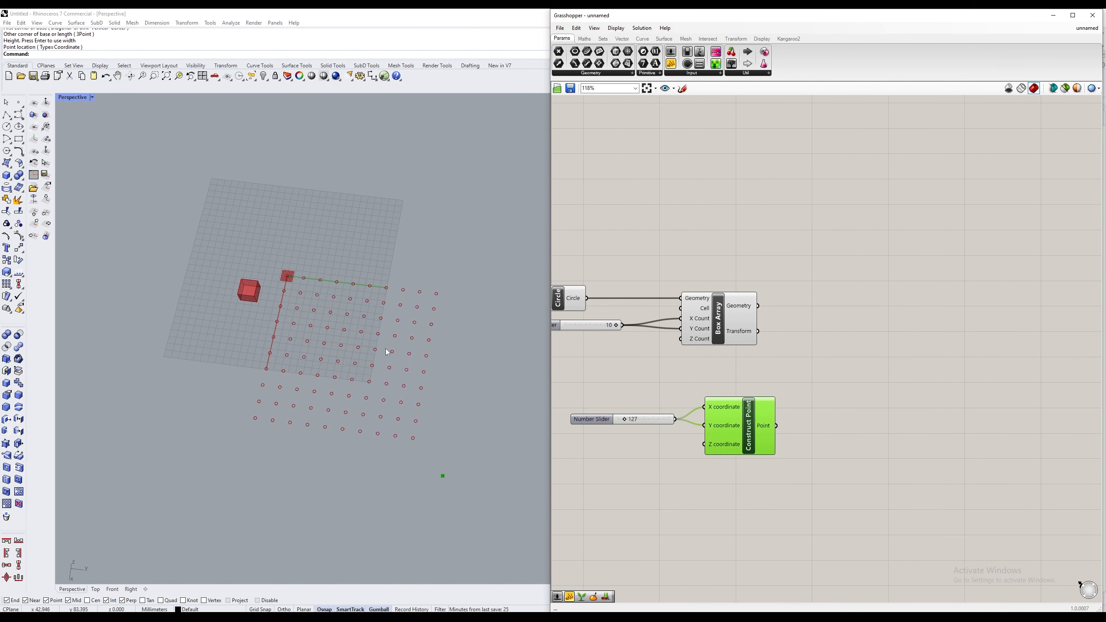
Step: Add a Distance component beyond Box Array and Construct Point, roughly level with the gap between them
{"action": "right_click_drag", "start_coordinate": [823, 435], "coordinate": [780, 444]}
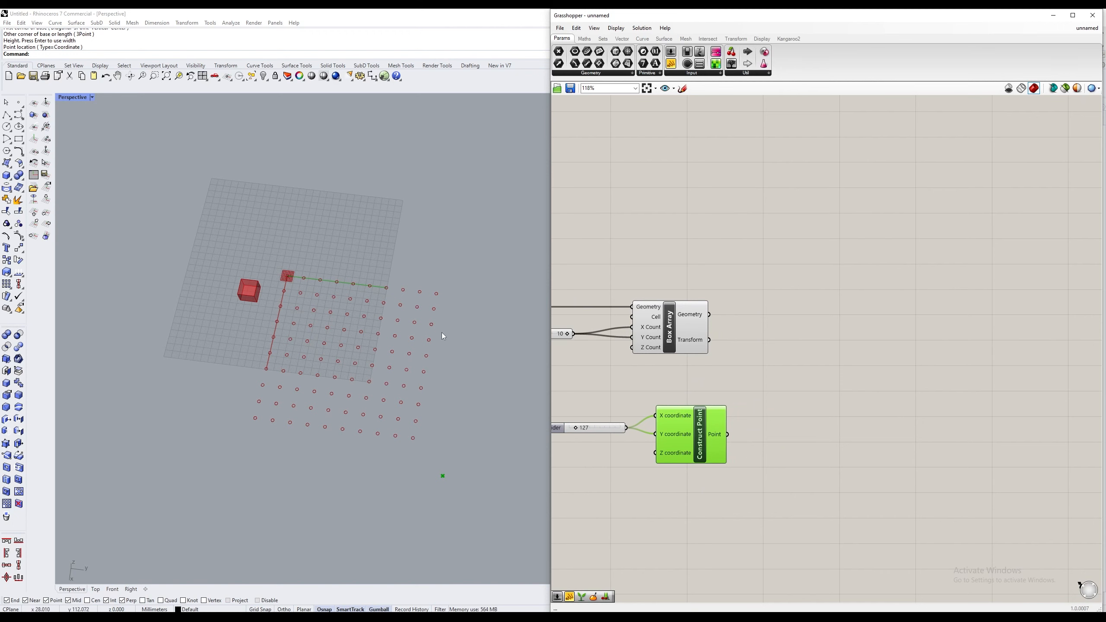
{"action": "right_click_drag", "start_coordinate": [806, 424], "coordinate": [825, 418]}
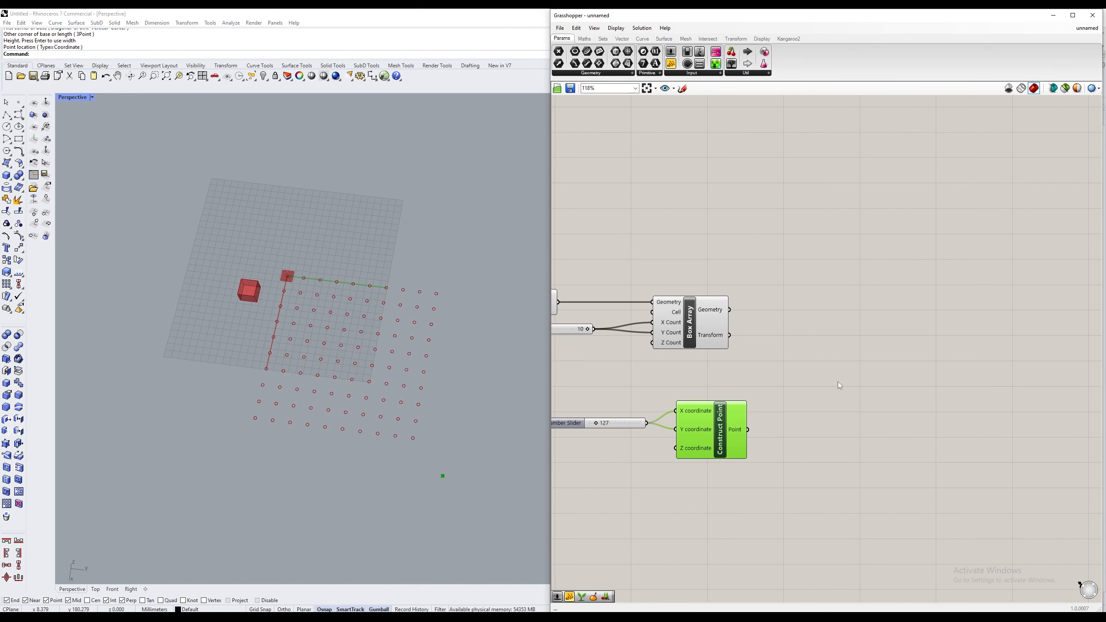
{"action": "double_click", "coordinate": [870, 391]}
{"action": "type", "text": "dis"}
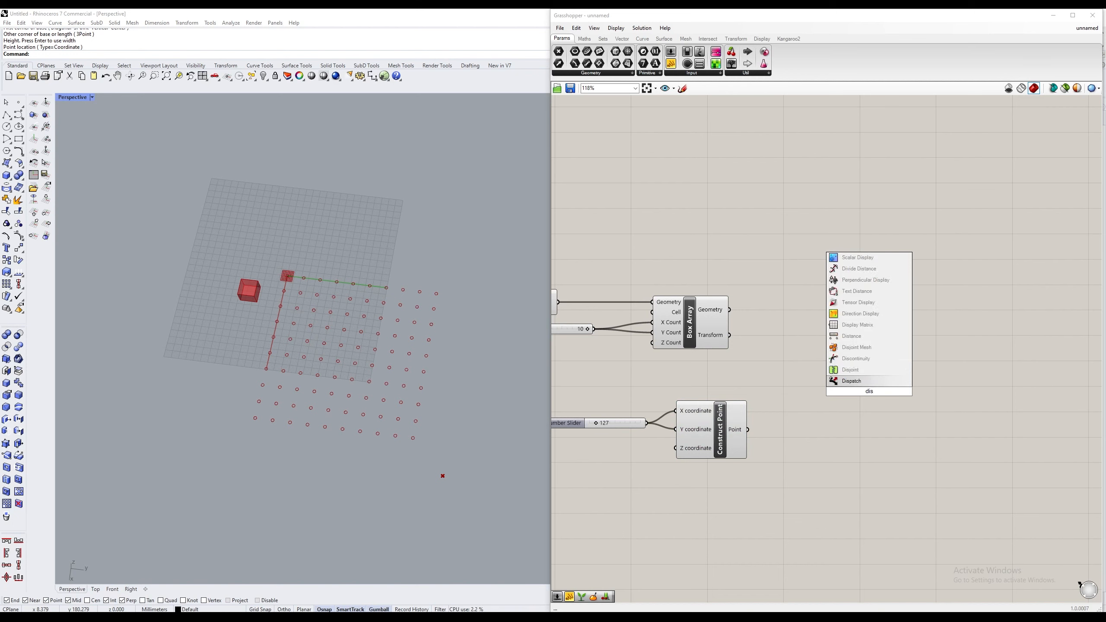
{"action": "key", "text": "BackSpace"}
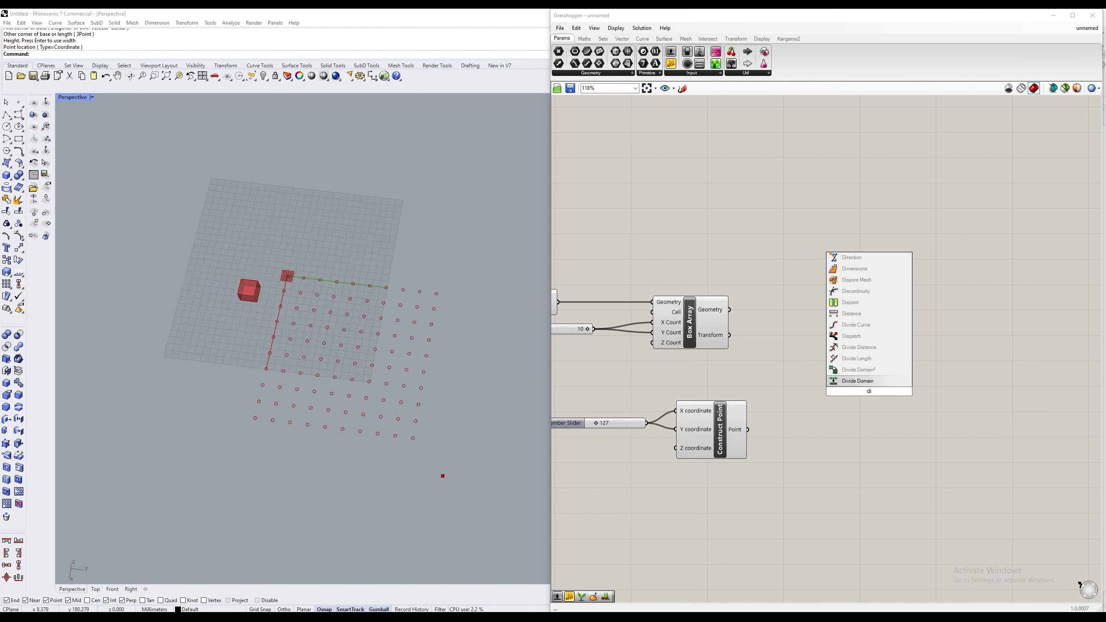
{"action": "type", "text": "tance"}
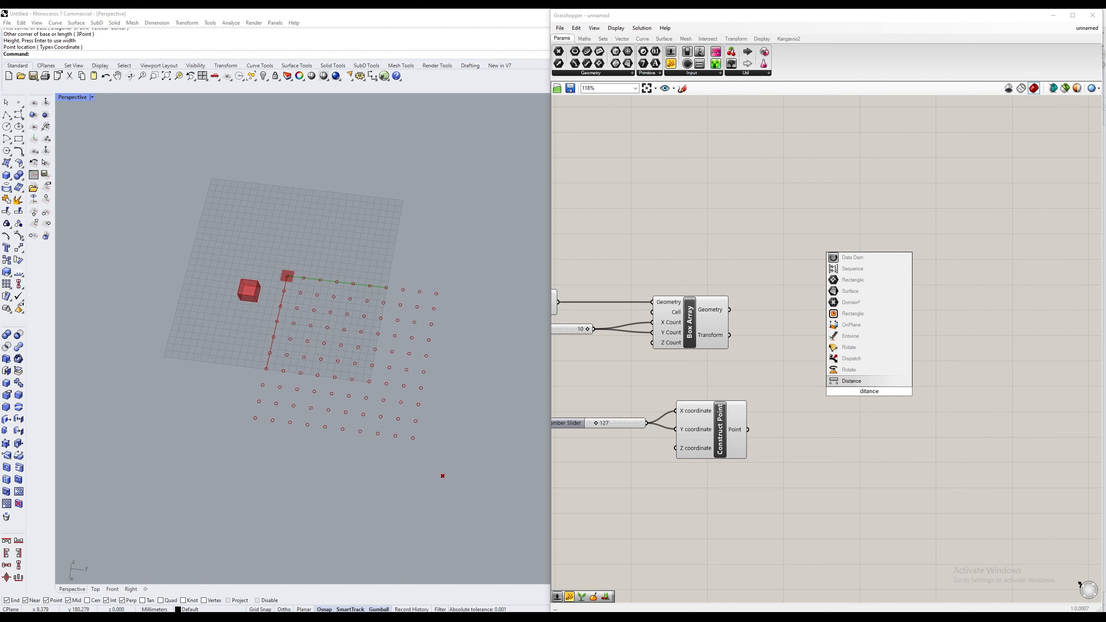
{"action": "left_click", "coordinate": [900, 382]}
{"action": "left_click_drag", "start_coordinate": [854, 378], "coordinate": [829, 382]}
Step: Add a Point parameter beside Box Array and feed it from Box Array's Geometry output to get the circles' centre points
{"action": "left_click", "coordinate": [709, 314]}
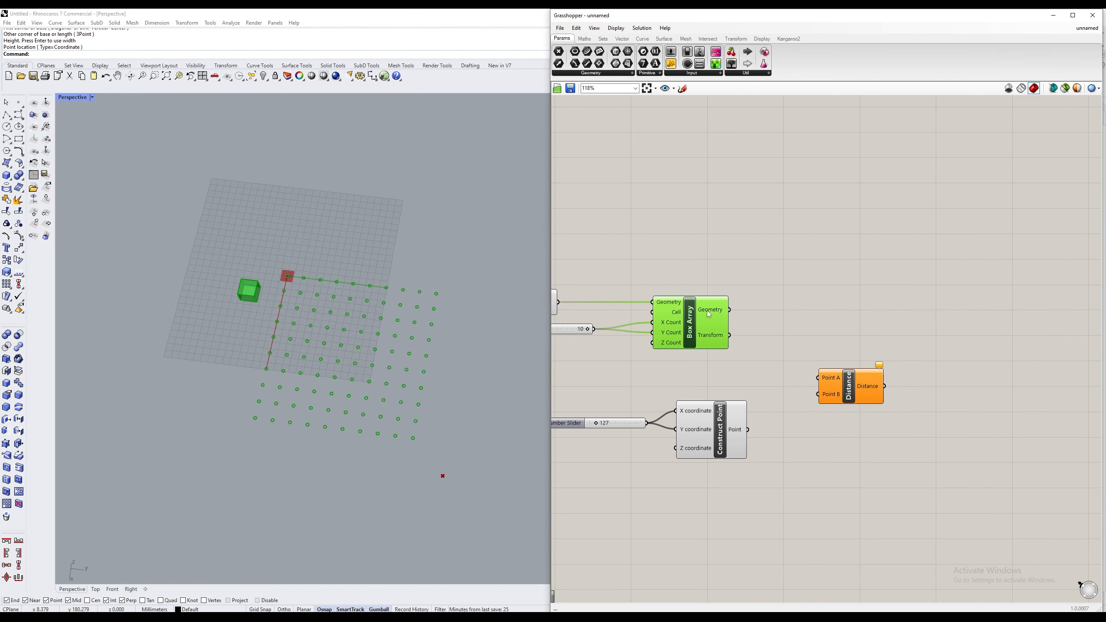
{"action": "double_click", "coordinate": [778, 312]}
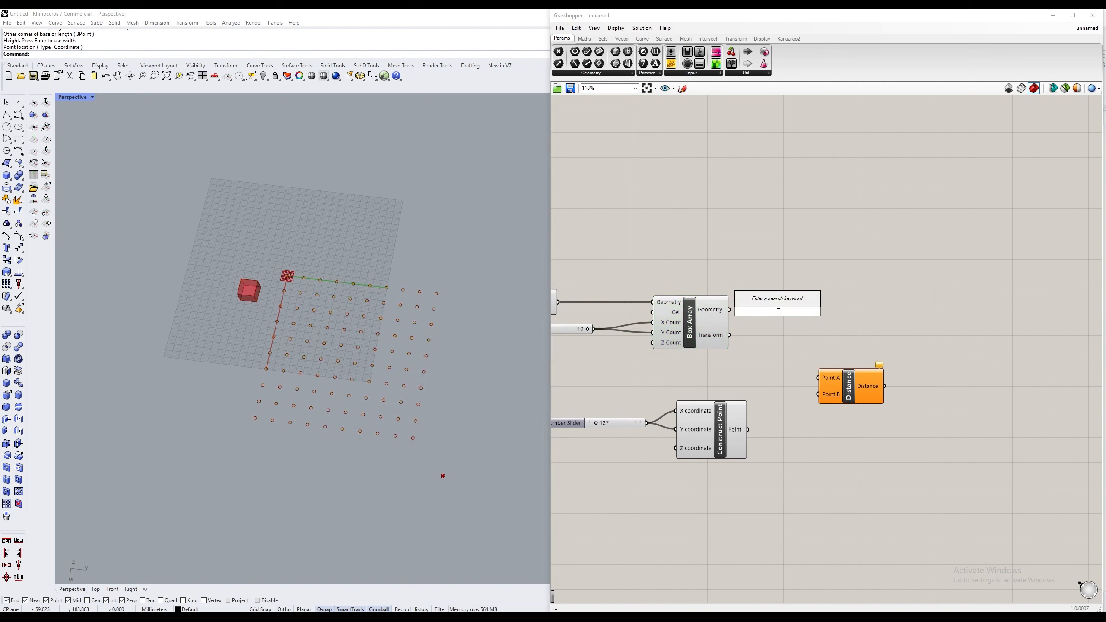
{"action": "type", "text": "point"}
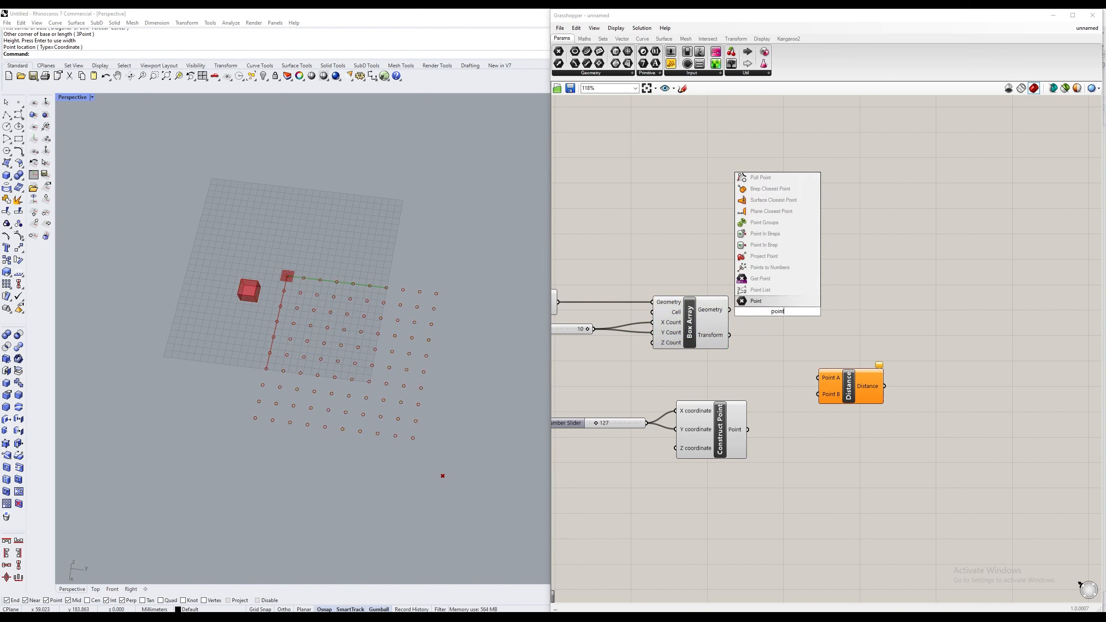
{"action": "key", "text": "Return"}
{"action": "left_click_drag", "start_coordinate": [730, 310], "coordinate": [771, 326]}
{"action": "scroll", "coordinate": [392, 363], "scroll_direction": "up", "scroll_amount": 10}
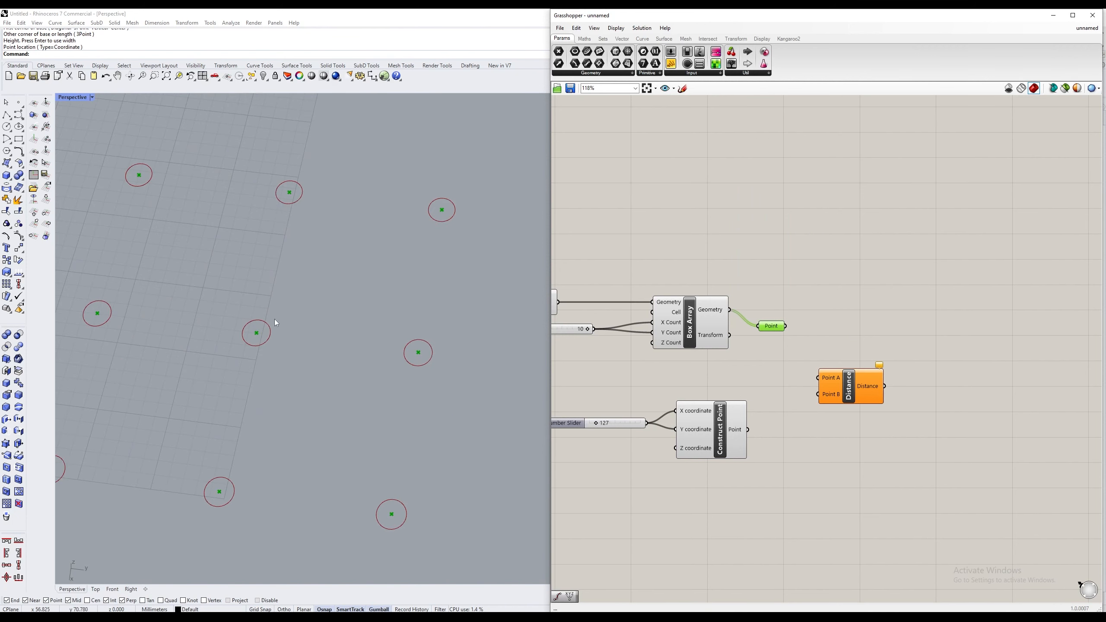
{"action": "scroll", "coordinate": [418, 349], "scroll_direction": "down", "scroll_amount": 3}
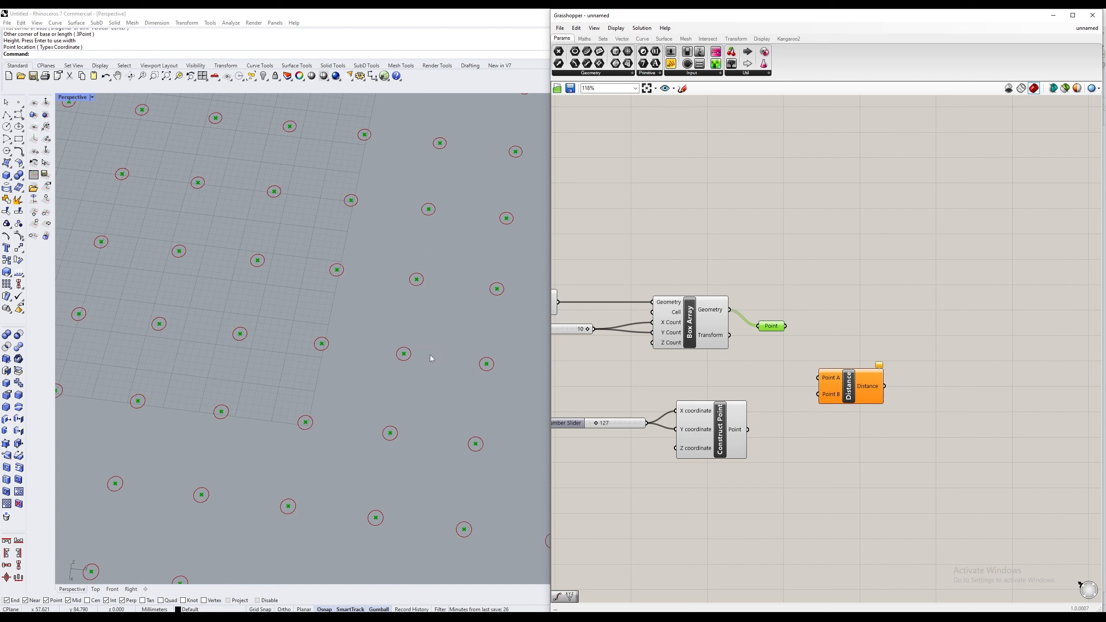
{"action": "scroll", "coordinate": [431, 355], "scroll_direction": "down", "scroll_amount": 2}
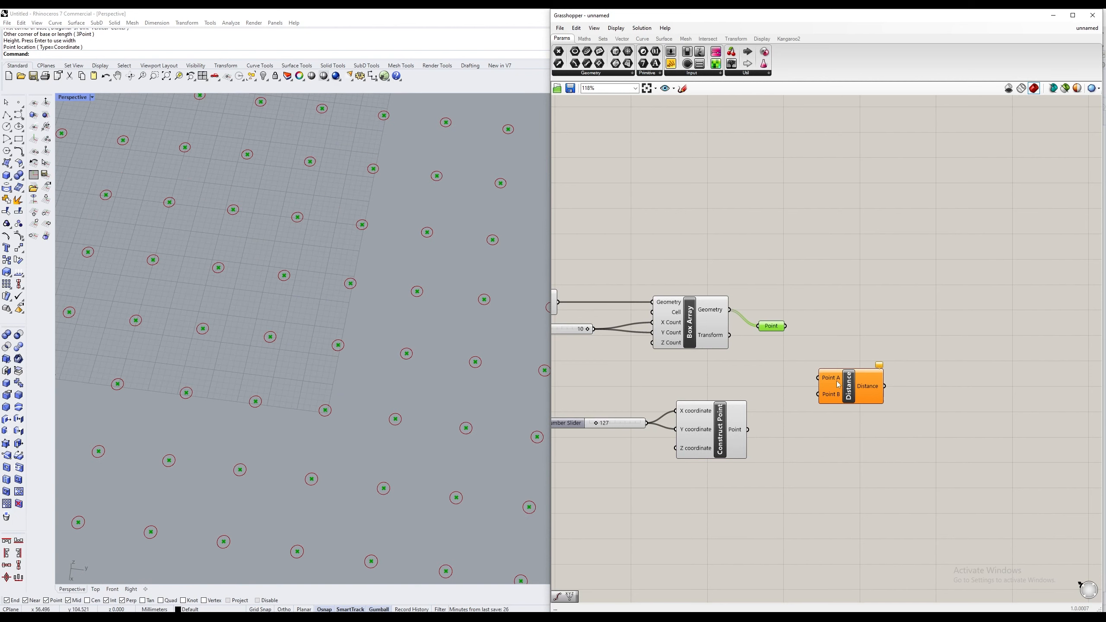
Step: Connect the Point parameter to Distance's Point A input and Construct Point's output to its Point B input
{"action": "left_click_drag", "start_coordinate": [838, 381], "coordinate": [858, 389]}
{"action": "scroll", "coordinate": [413, 338], "scroll_direction": "down", "scroll_amount": 7}
{"action": "right_click_drag", "start_coordinate": [406, 322], "coordinate": [407, 372]}
{"action": "left_click", "coordinate": [697, 447]}
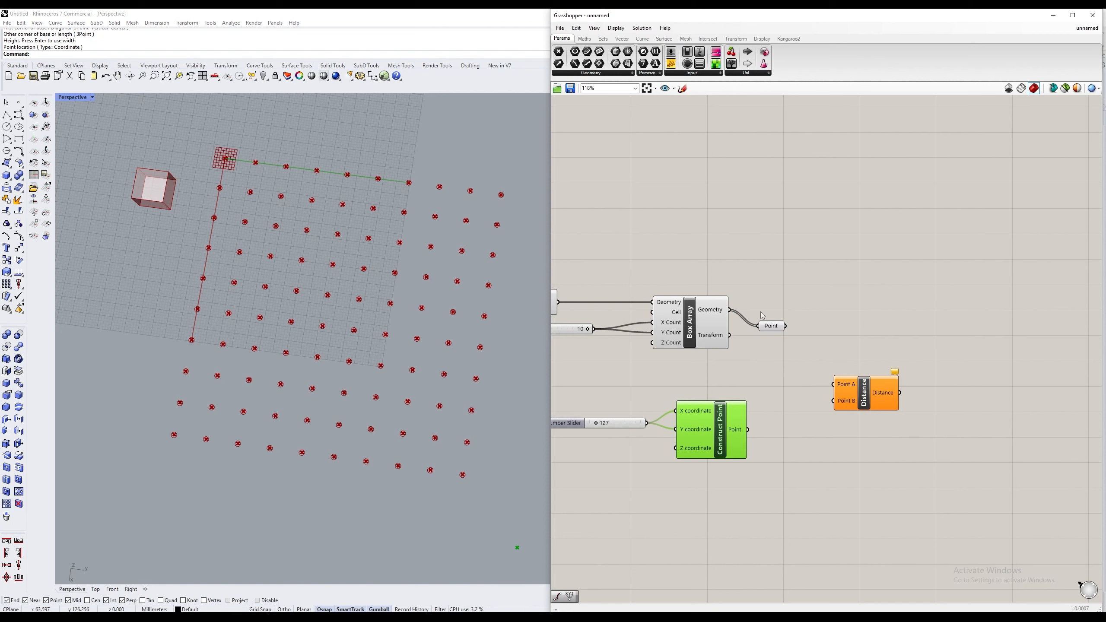
{"action": "left_click_drag", "start_coordinate": [785, 326], "coordinate": [832, 384]}
{"action": "left_click_drag", "start_coordinate": [748, 430], "coordinate": [847, 382]}
Step: Add a Panel beside Distance, connect the Distance output to it, and enlarge it vertically to show more values
{"action": "scroll", "coordinate": [548, 394], "scroll_direction": "down", "scroll_amount": 2}
{"action": "scroll", "coordinate": [658, 389], "scroll_direction": "down", "scroll_amount": 1}
{"action": "left_click", "coordinate": [668, 67]}
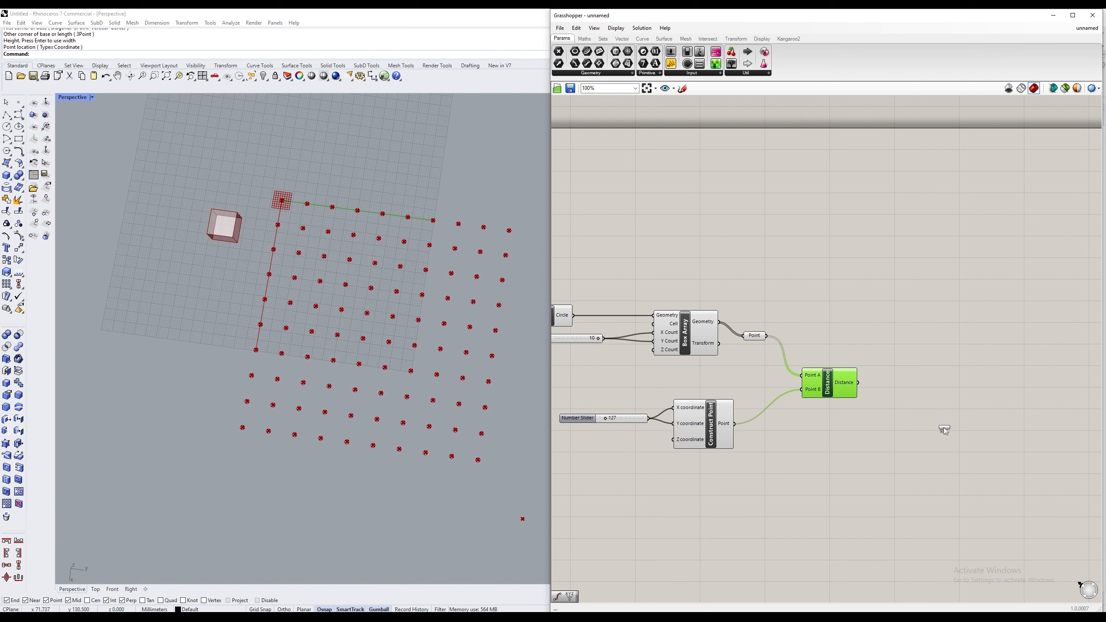
{"action": "left_click", "coordinate": [657, 64]}
{"action": "left_click", "coordinate": [910, 433]}
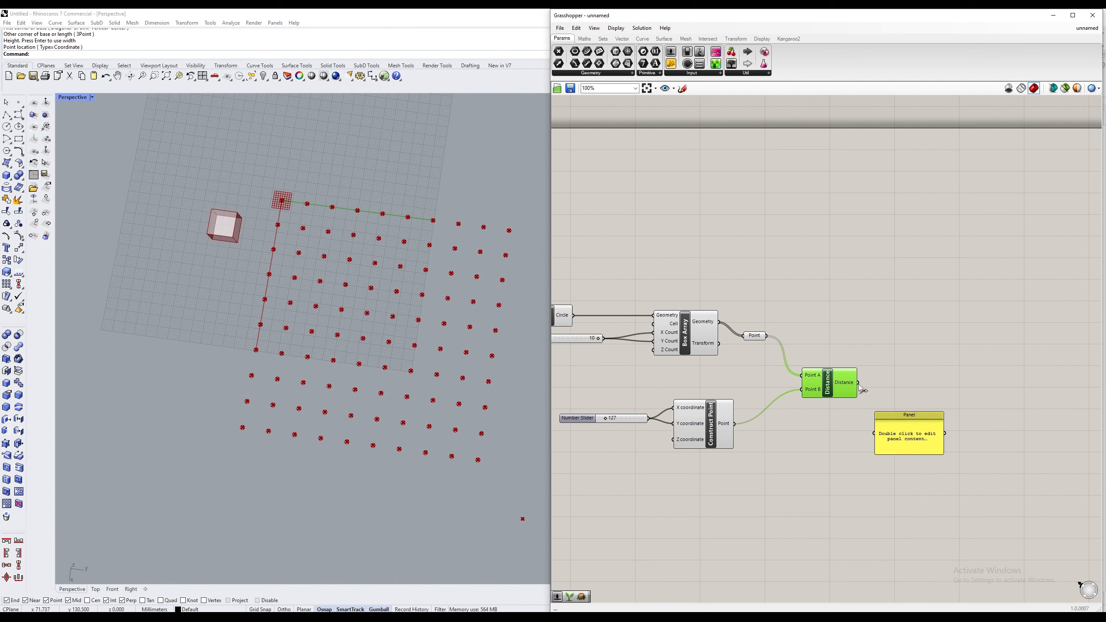
{"action": "left_click_drag", "start_coordinate": [859, 382], "coordinate": [914, 580]}
{"action": "left_click_drag", "start_coordinate": [906, 461], "coordinate": [930, 352]}
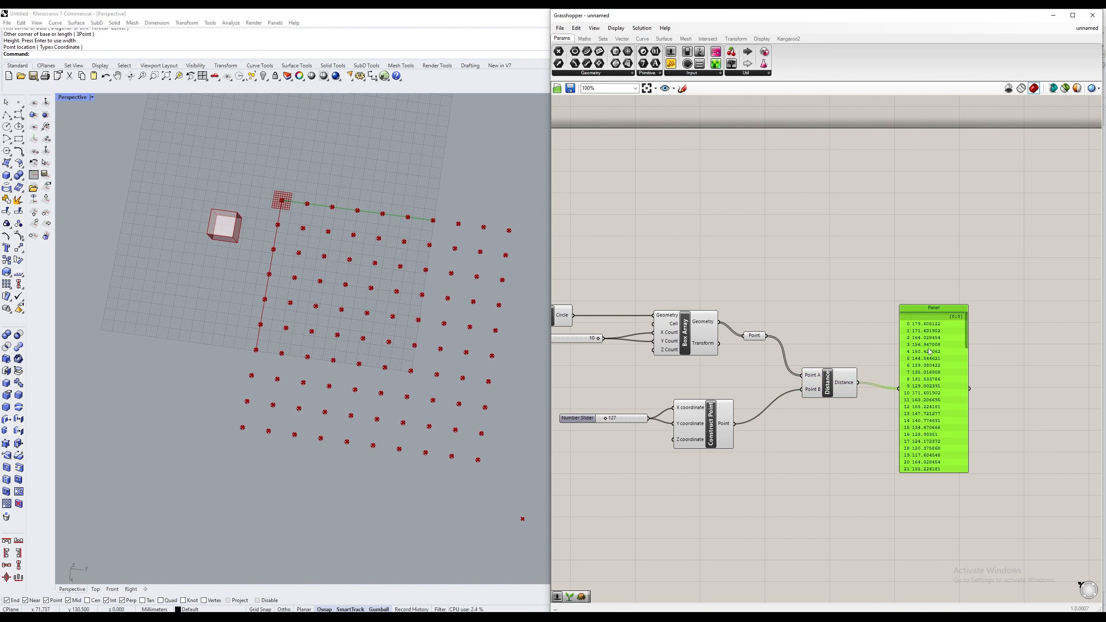
Step: Review the list of distances in the panel and move the panel lower and farther from the Distance component
{"action": "scroll", "coordinate": [930, 352], "scroll_direction": "up", "scroll_amount": 3}
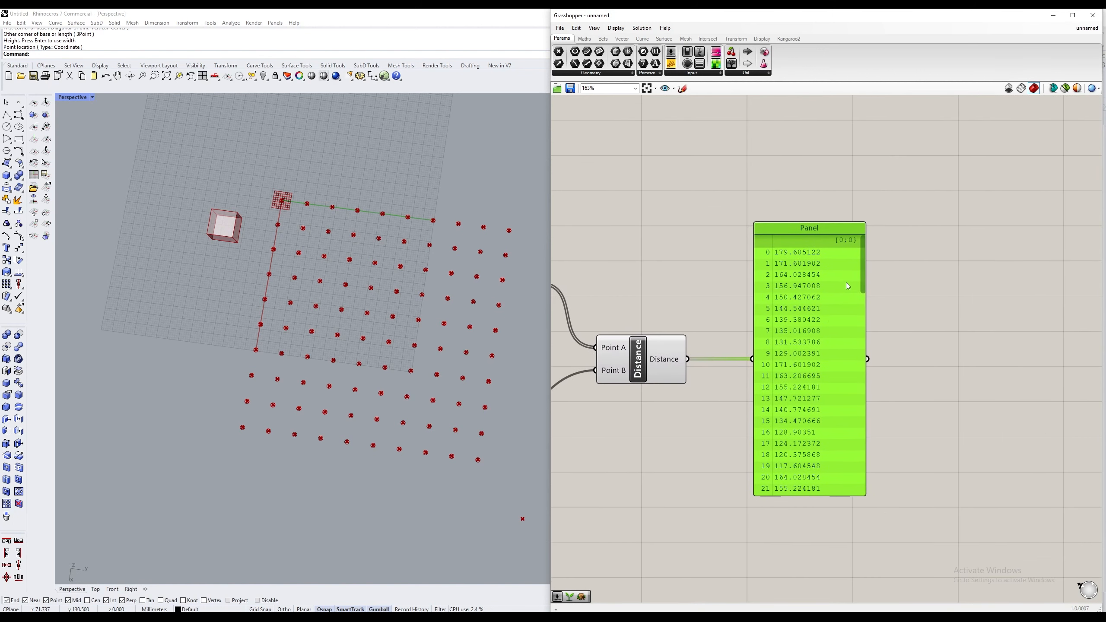
{"action": "left_click_drag", "start_coordinate": [863, 278], "coordinate": [858, 474]}
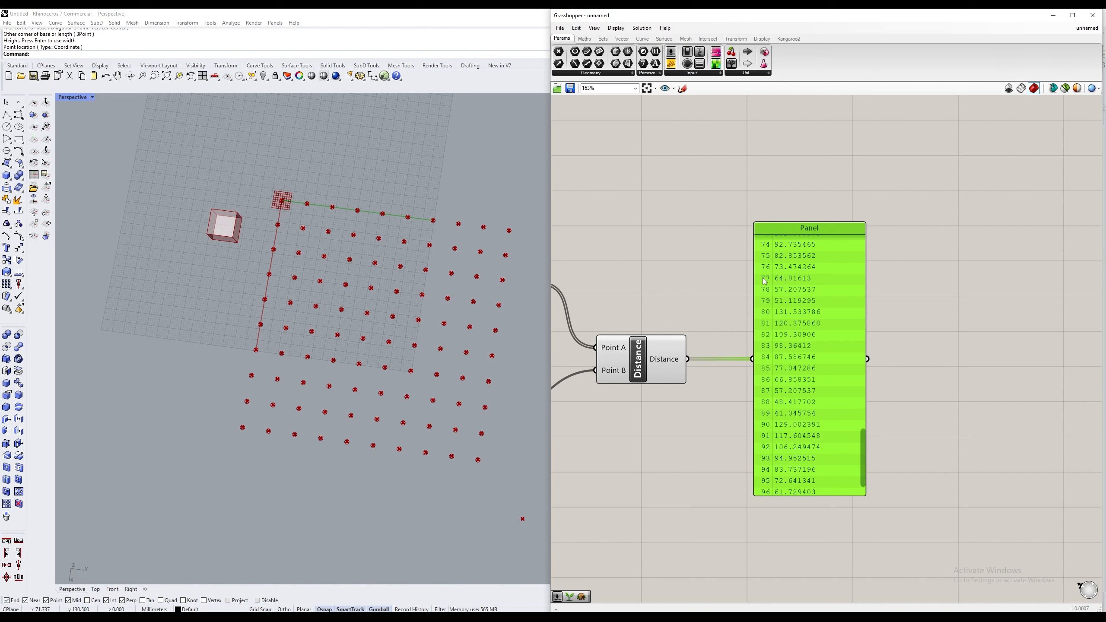
{"action": "left_click_drag", "start_coordinate": [765, 281], "coordinate": [860, 418]}
{"action": "scroll", "coordinate": [716, 339], "scroll_direction": "down", "scroll_amount": 3}
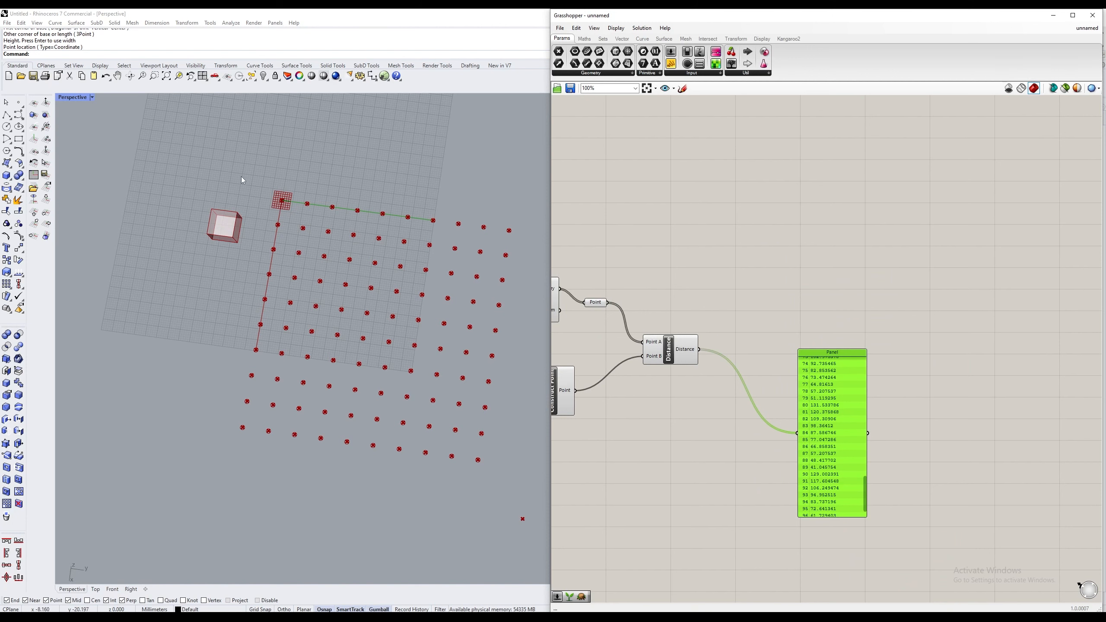
{"action": "scroll", "coordinate": [487, 329], "scroll_direction": "down", "scroll_amount": 2}
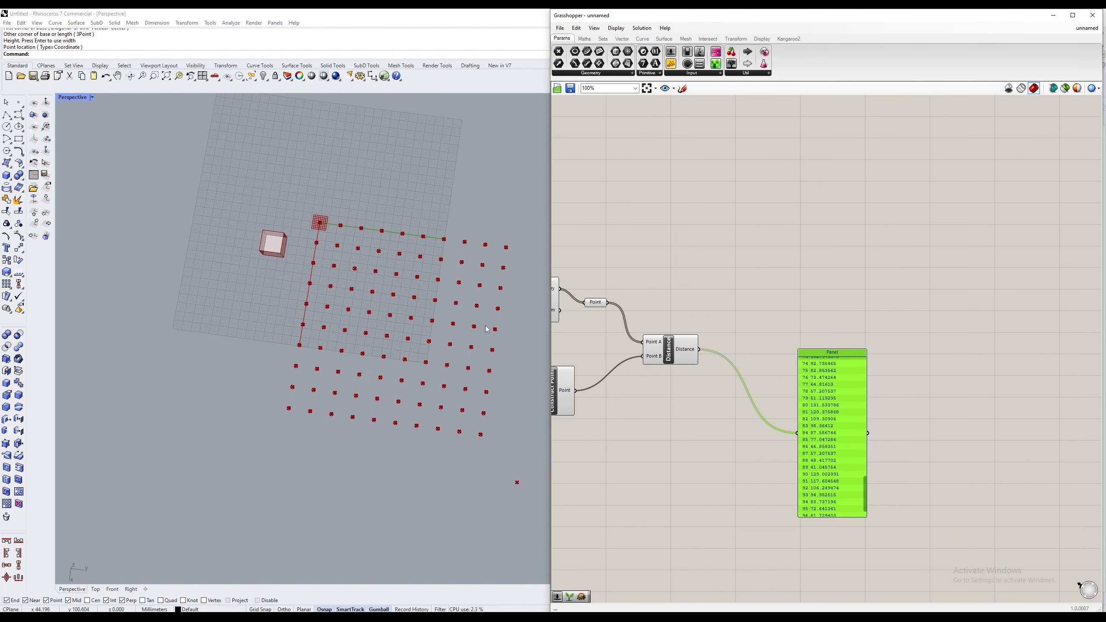
Step: Add a Scale component above the Distance component
{"action": "right_click_drag", "start_coordinate": [758, 304], "coordinate": [830, 370]}
{"action": "left_click", "coordinate": [812, 327]}
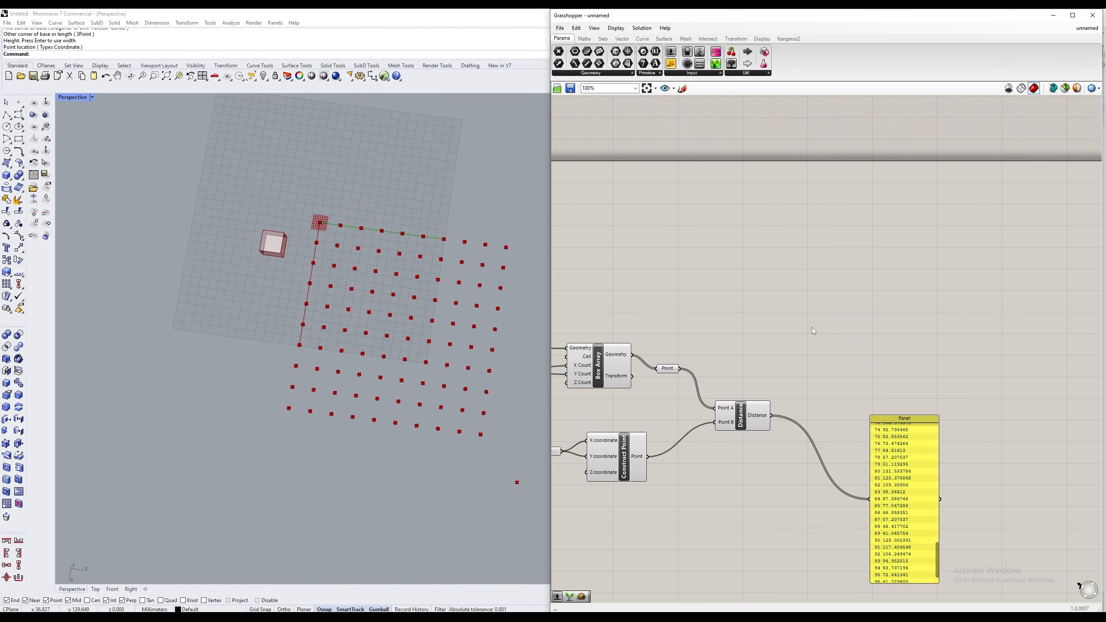
{"action": "double_click", "coordinate": [812, 326]}
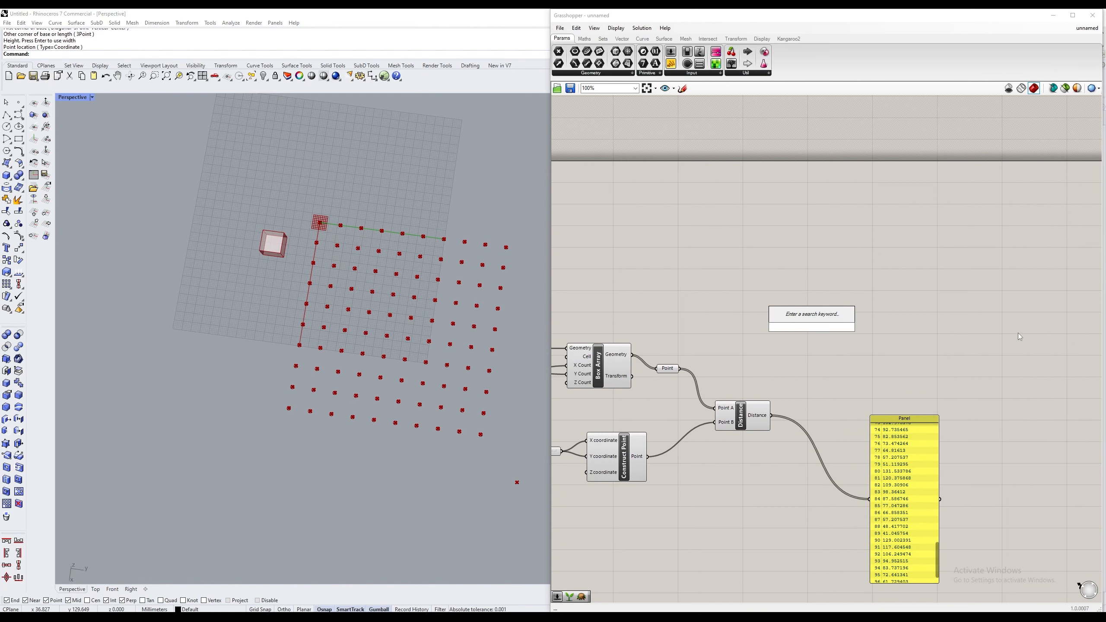
{"action": "type", "text": "scale"}
{"action": "key", "text": "Return"}
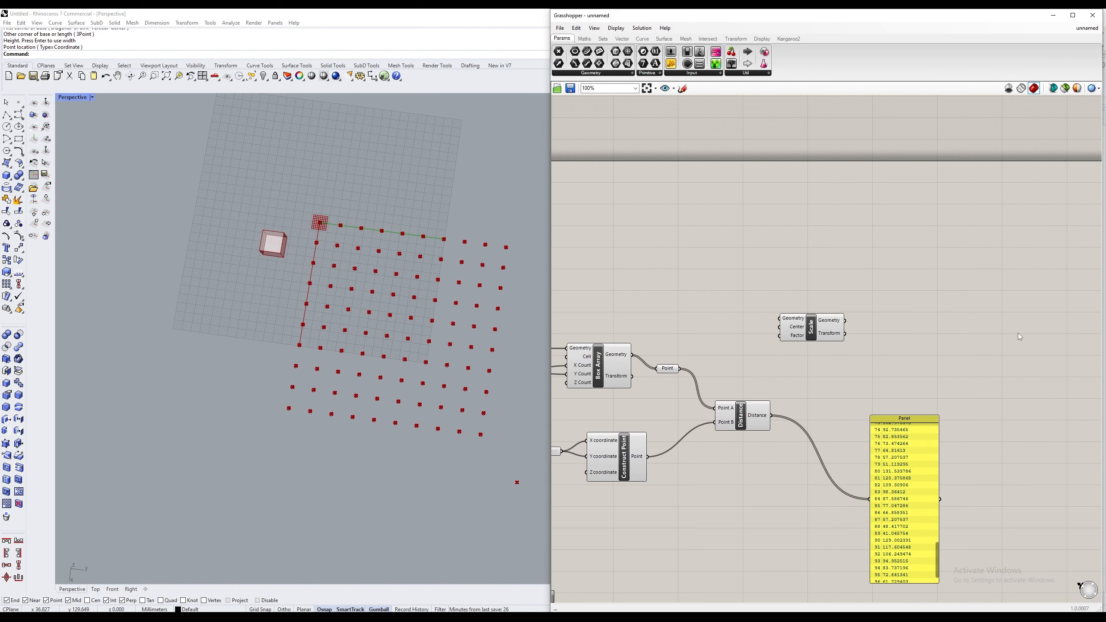
Step: Connect the Circle output to Scale's Geometry input and move the Circle component slightly higher
{"action": "scroll", "coordinate": [921, 314], "scroll_direction": "down", "scroll_amount": 3}
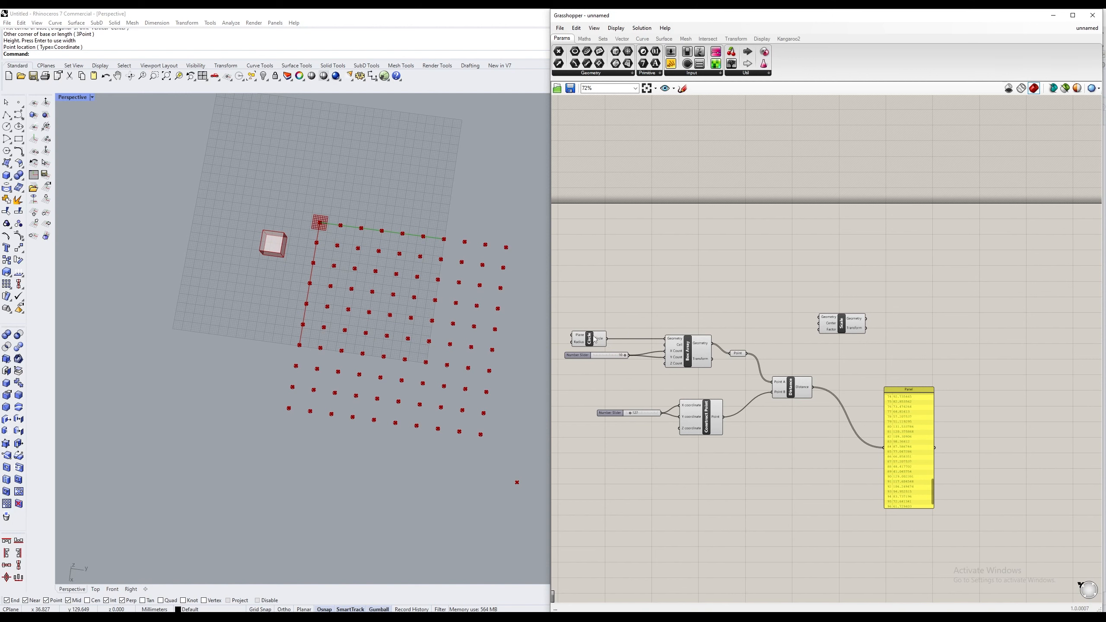
{"action": "left_click", "coordinate": [598, 340]}
{"action": "scroll", "coordinate": [458, 306], "scroll_direction": "up", "scroll_amount": 5}
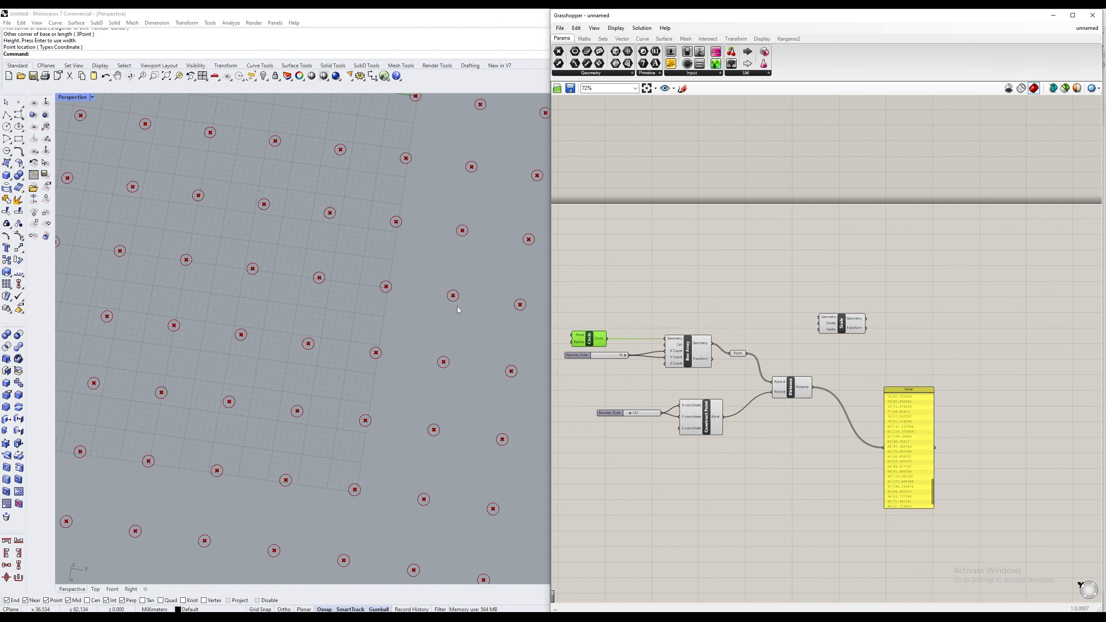
{"action": "scroll", "coordinate": [636, 317], "scroll_direction": "down", "scroll_amount": 2}
{"action": "scroll", "coordinate": [593, 318], "scroll_direction": "up", "scroll_amount": 4}
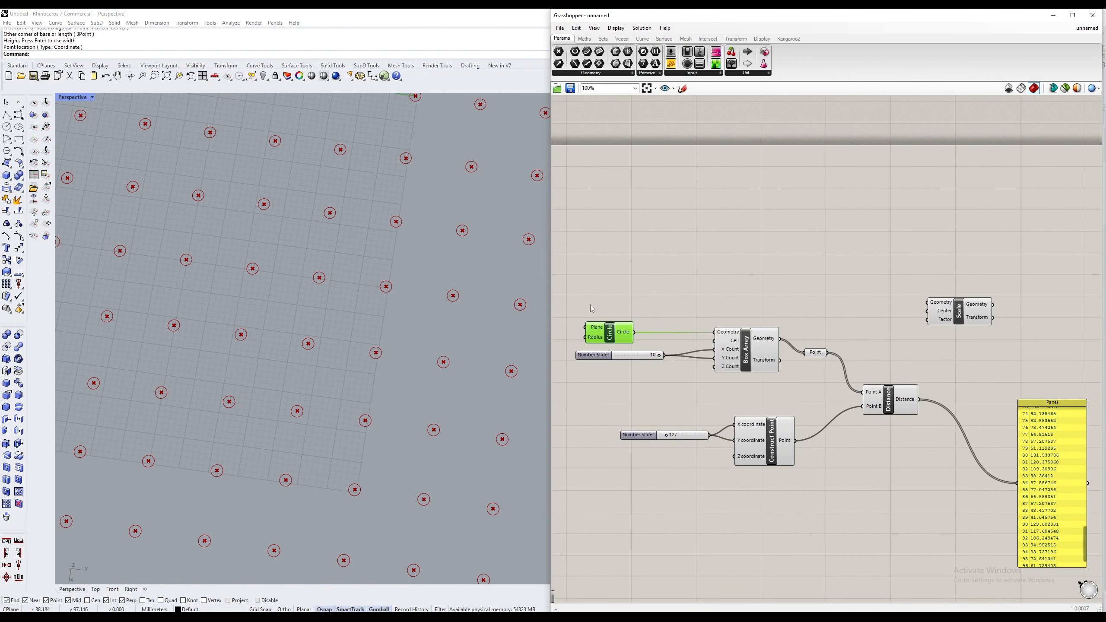
{"action": "left_click_drag", "start_coordinate": [635, 333], "coordinate": [926, 302]}
{"action": "scroll", "coordinate": [877, 298], "scroll_direction": "down", "scroll_amount": 1}
{"action": "right_click_drag", "start_coordinate": [878, 297], "coordinate": [814, 301]}
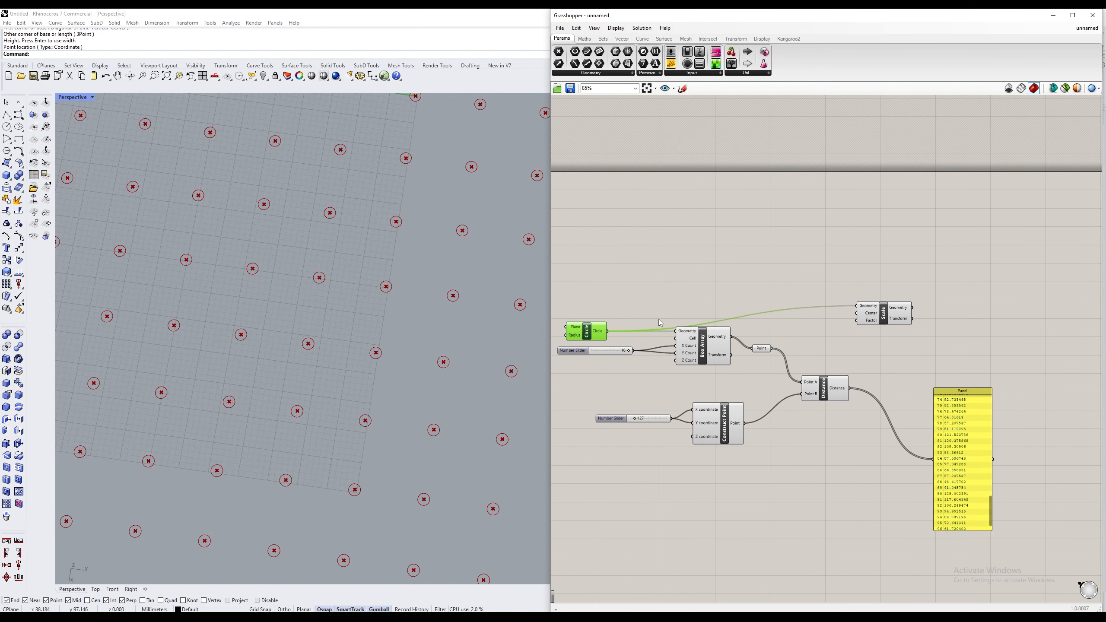
{"action": "left_click_drag", "start_coordinate": [599, 333], "coordinate": [615, 309]}
Step: Connect the Point parameter holding the array's centre points to Scale's Center input and check the scaled circles in the viewport
{"action": "scroll", "coordinate": [883, 328], "scroll_direction": "up", "scroll_amount": 3}
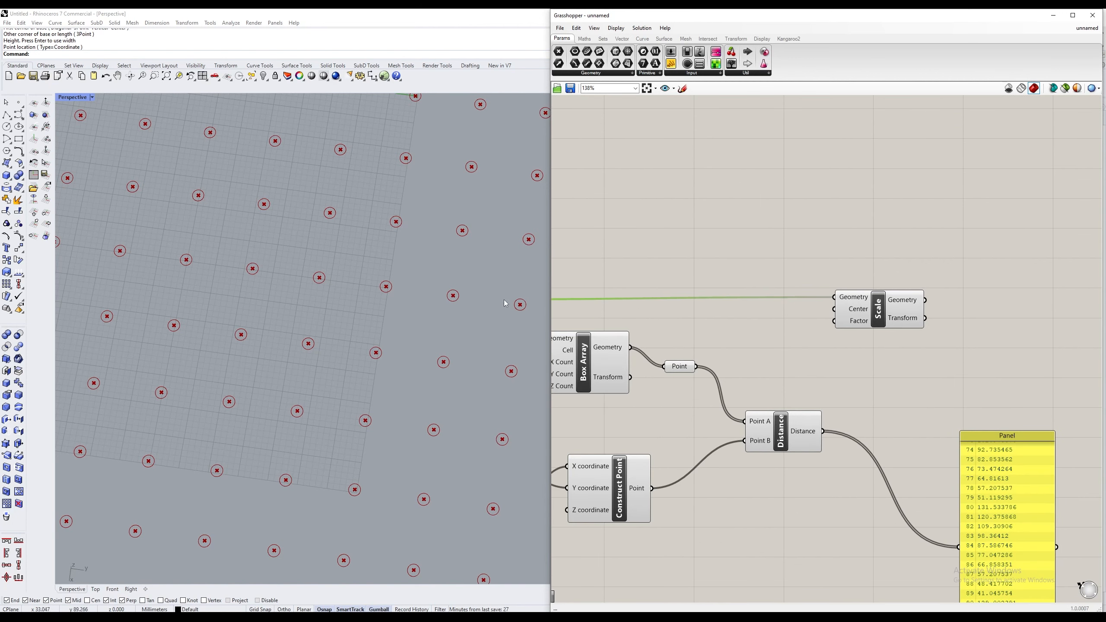
{"action": "left_click", "coordinate": [672, 365]}
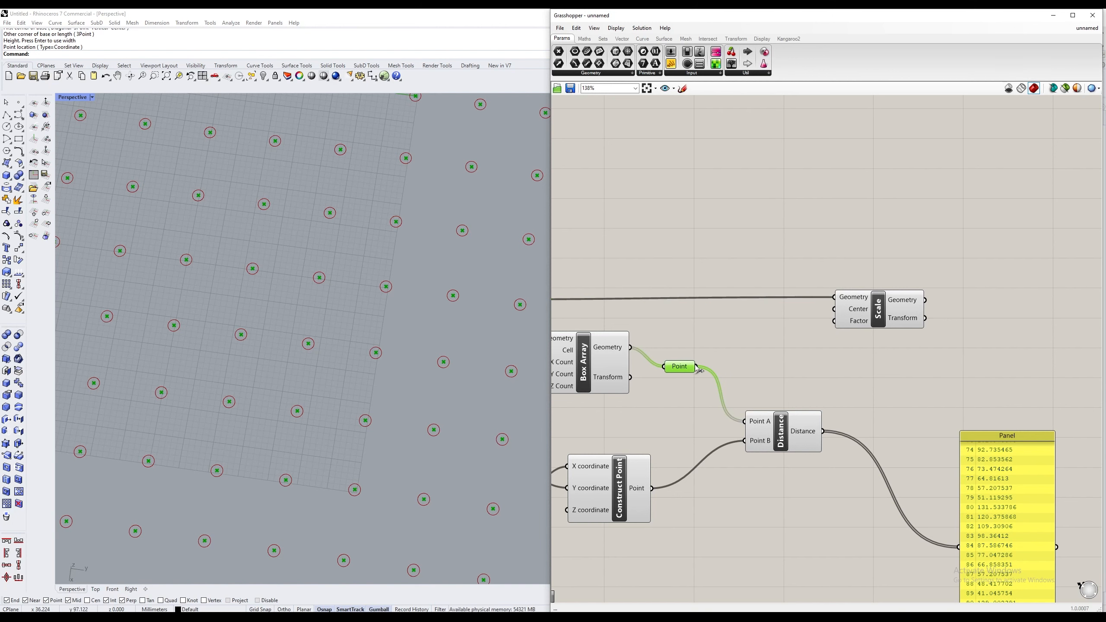
{"action": "left_click_drag", "start_coordinate": [697, 368], "coordinate": [833, 309]}
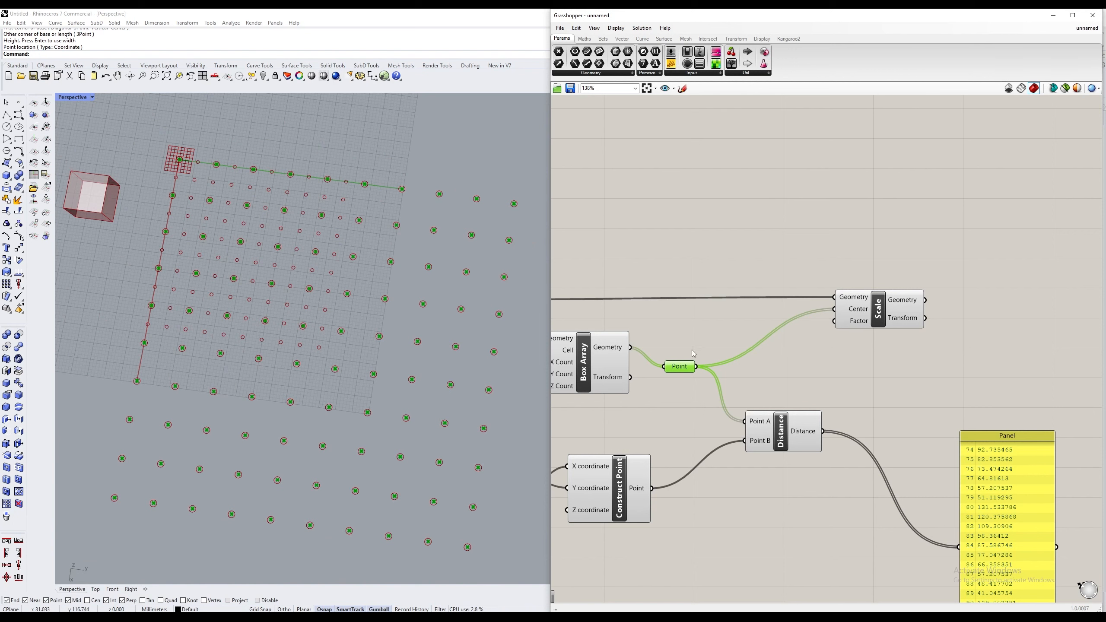
{"action": "scroll", "coordinate": [292, 360], "scroll_direction": "down", "scroll_amount": 4}
{"action": "left_click", "coordinate": [888, 312]}
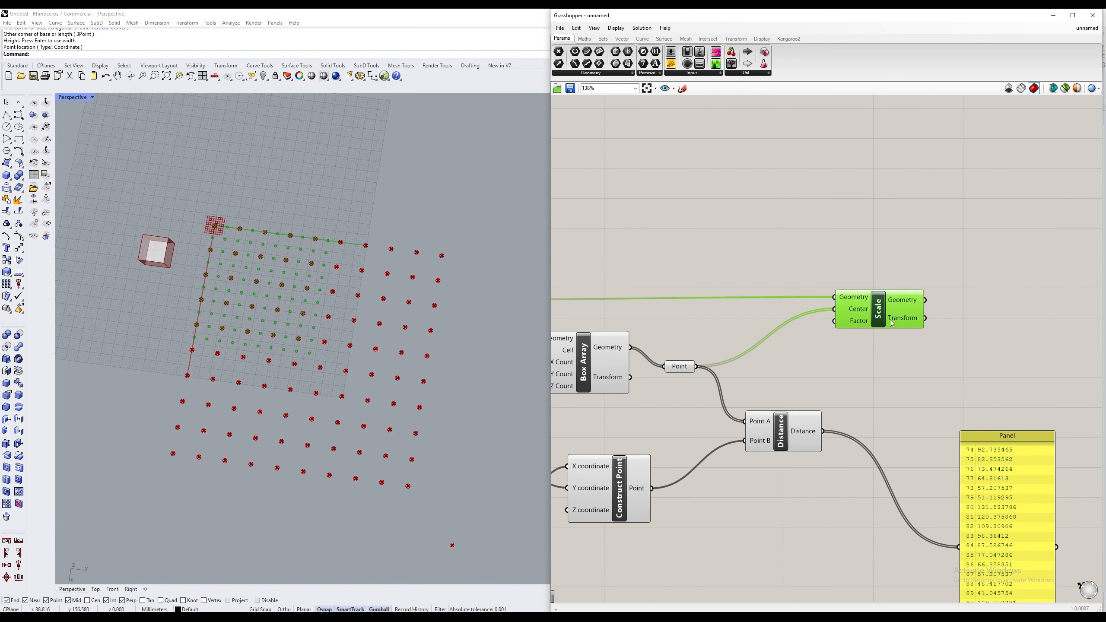
{"action": "scroll", "coordinate": [287, 316], "scroll_direction": "up", "scroll_amount": 2}
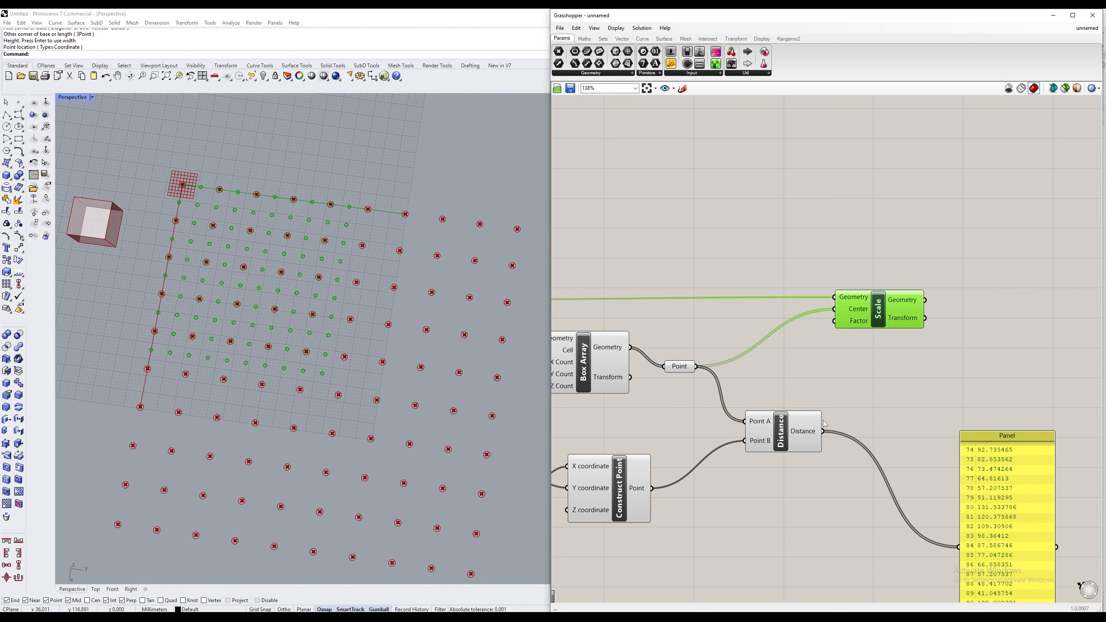
Step: Connect the Distance output directly to Scale's Factor input and inspect the resulting circles in the viewport
{"action": "left_click_drag", "start_coordinate": [823, 432], "coordinate": [831, 328]}
{"action": "scroll", "coordinate": [304, 363], "scroll_direction": "down", "scroll_amount": 20}
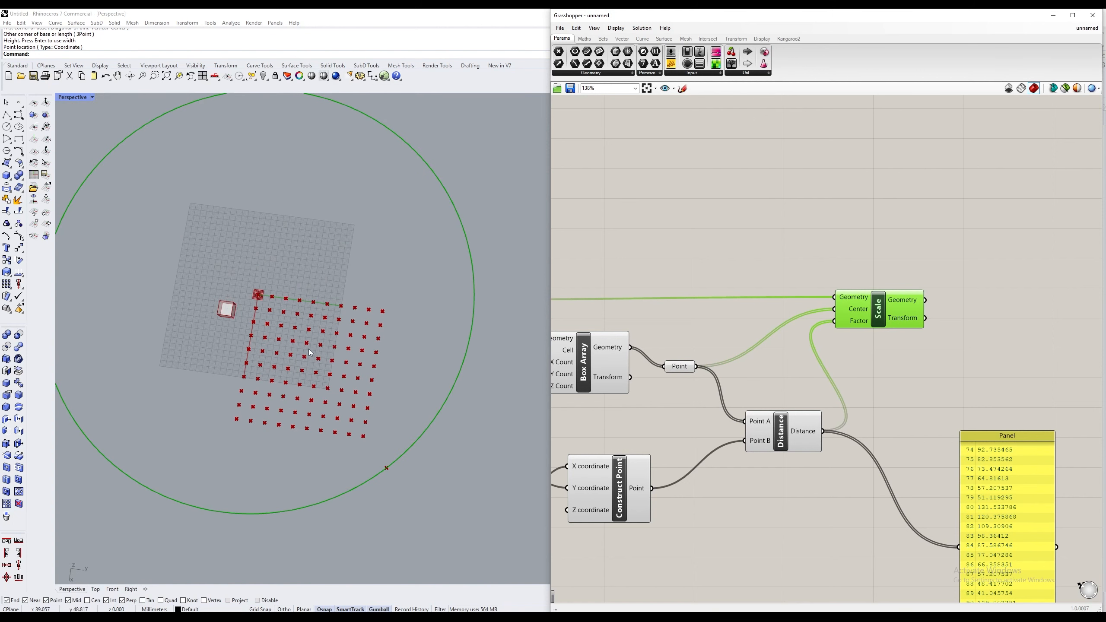
{"action": "scroll", "coordinate": [312, 346], "scroll_direction": "down", "scroll_amount": 13}
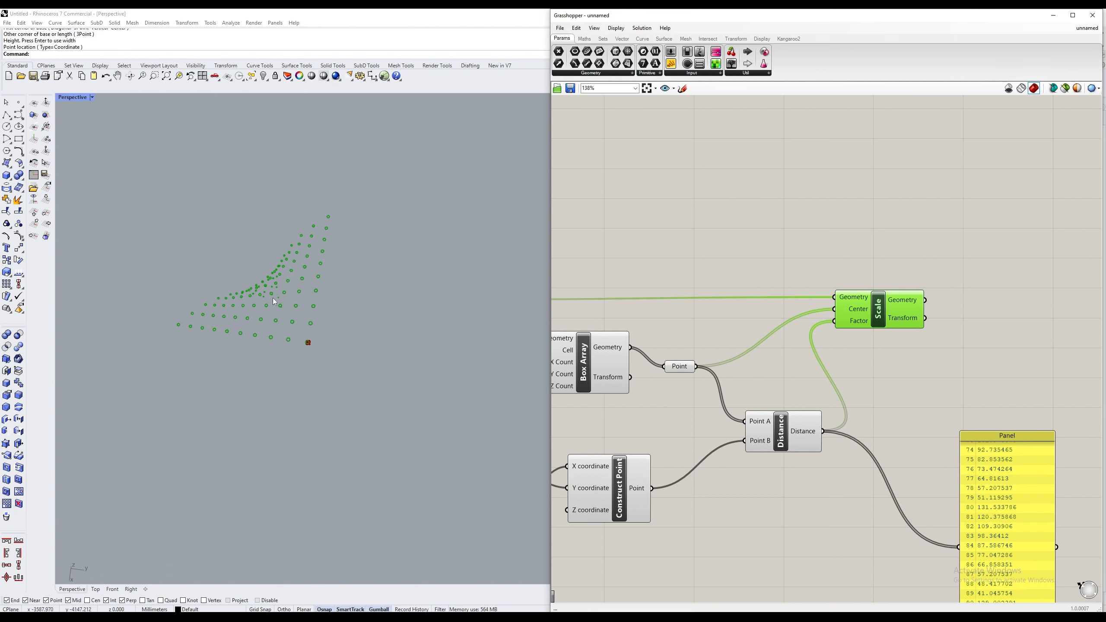
{"action": "scroll", "coordinate": [273, 297], "scroll_direction": "up", "scroll_amount": 11}
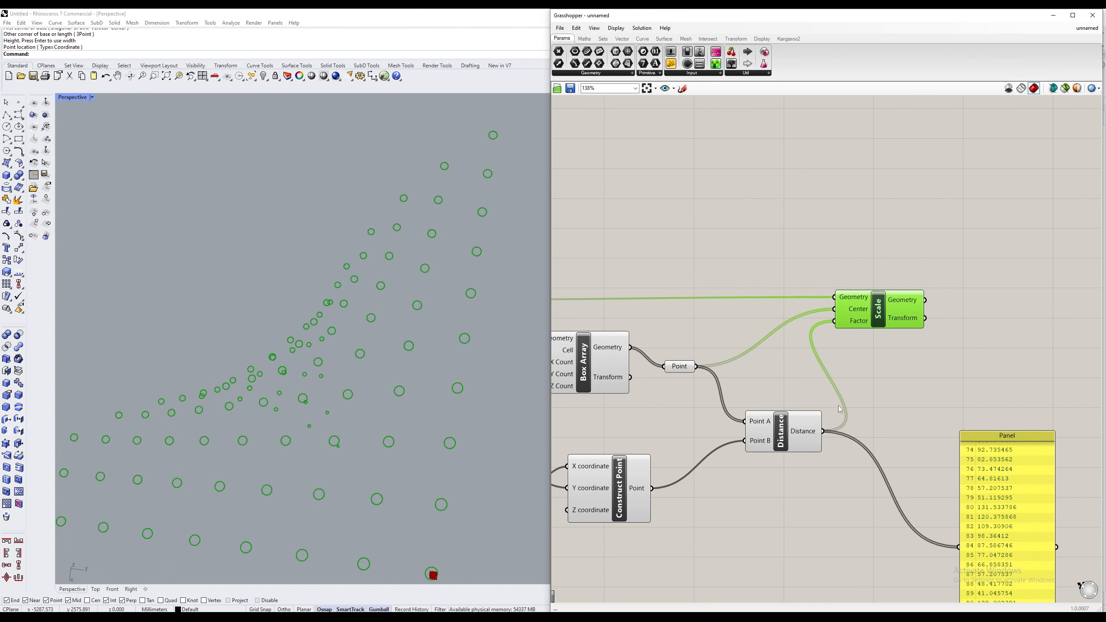
{"action": "right_click_drag", "start_coordinate": [793, 402], "coordinate": [821, 377]}
{"action": "right_click_drag", "start_coordinate": [737, 371], "coordinate": [795, 354]}
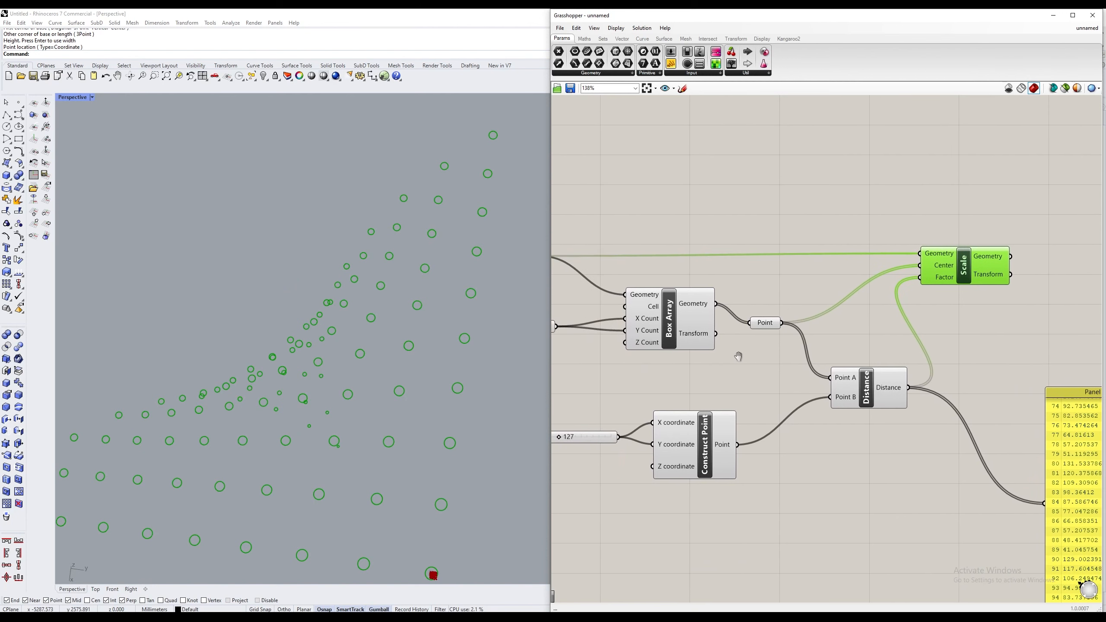
{"action": "right_click_drag", "start_coordinate": [695, 358], "coordinate": [667, 367]}
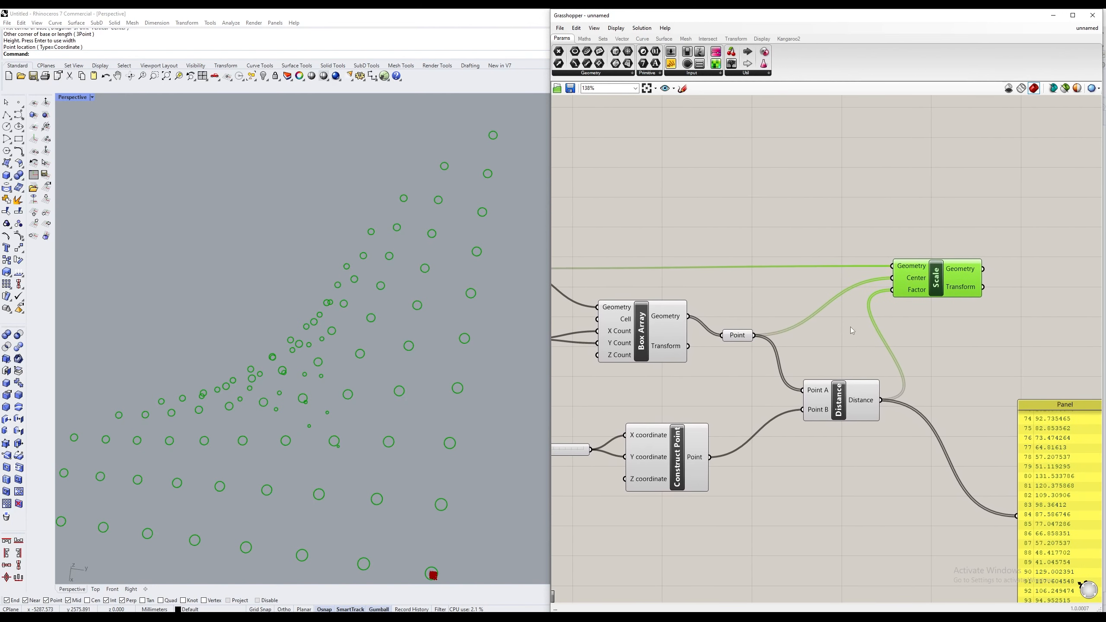
{"action": "scroll", "coordinate": [958, 387], "scroll_direction": "down", "scroll_amount": 2}
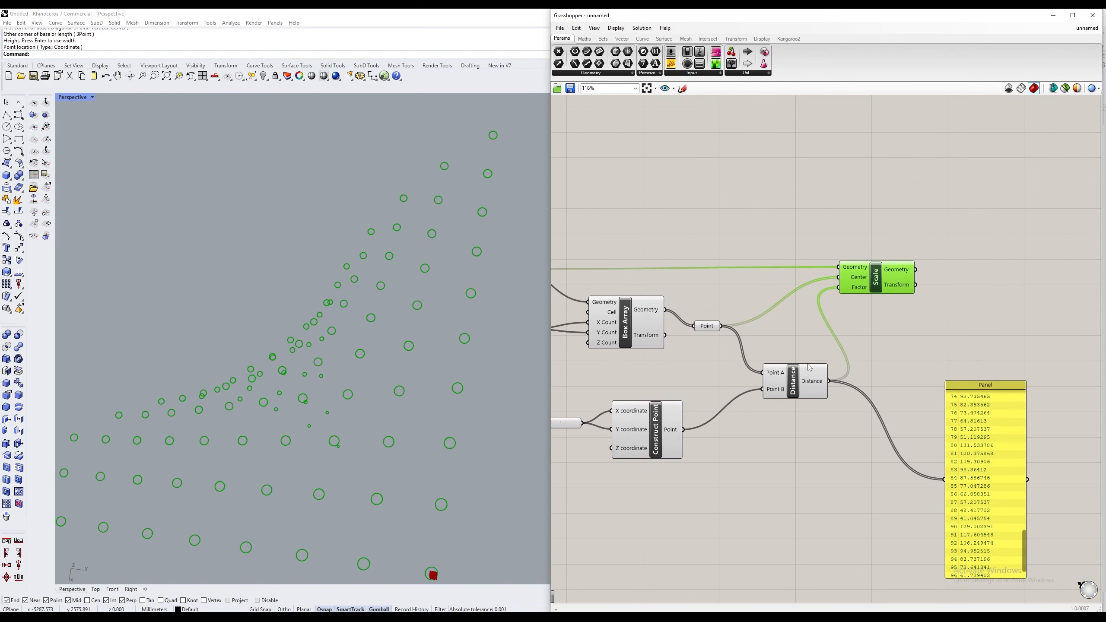
{"action": "left_click", "coordinate": [950, 351]}
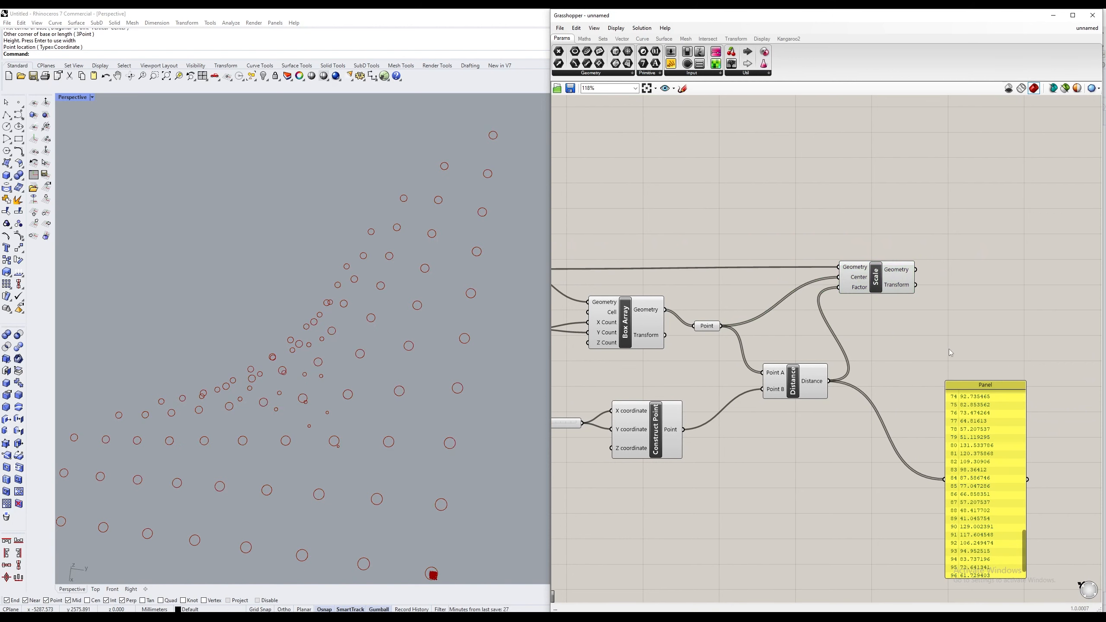
Step: Move the distance panel lower and add a Remap Numbers component above it
{"action": "right_click_drag", "start_coordinate": [1071, 517], "coordinate": [973, 488]}
{"action": "left_click", "coordinate": [896, 402]}
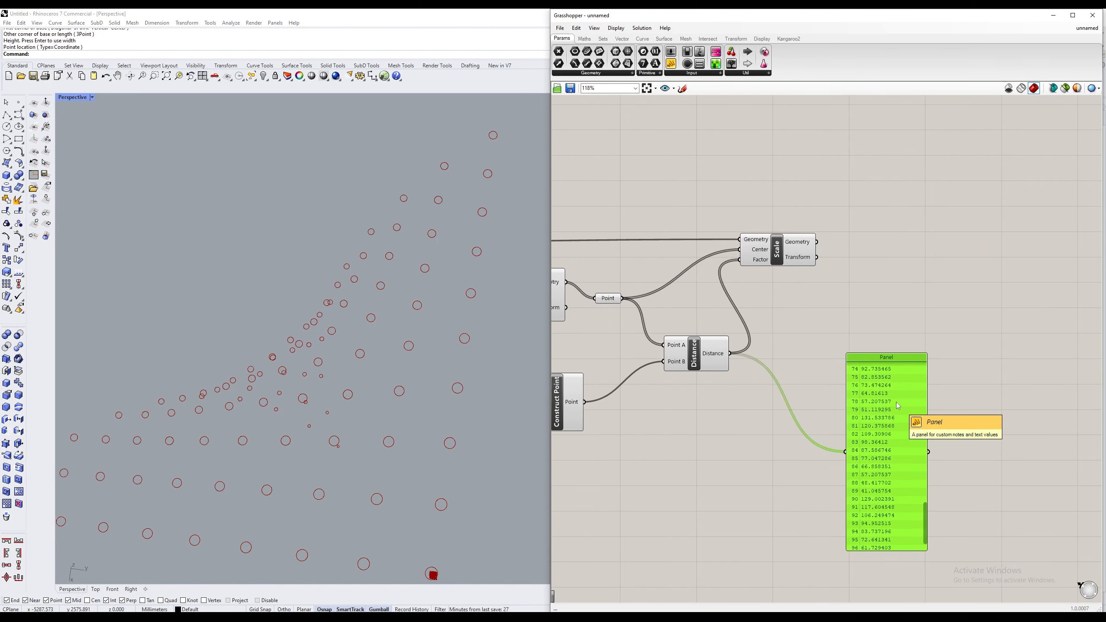
{"action": "left_click_drag", "start_coordinate": [896, 388], "coordinate": [892, 515]}
{"action": "double_click", "coordinate": [918, 349]}
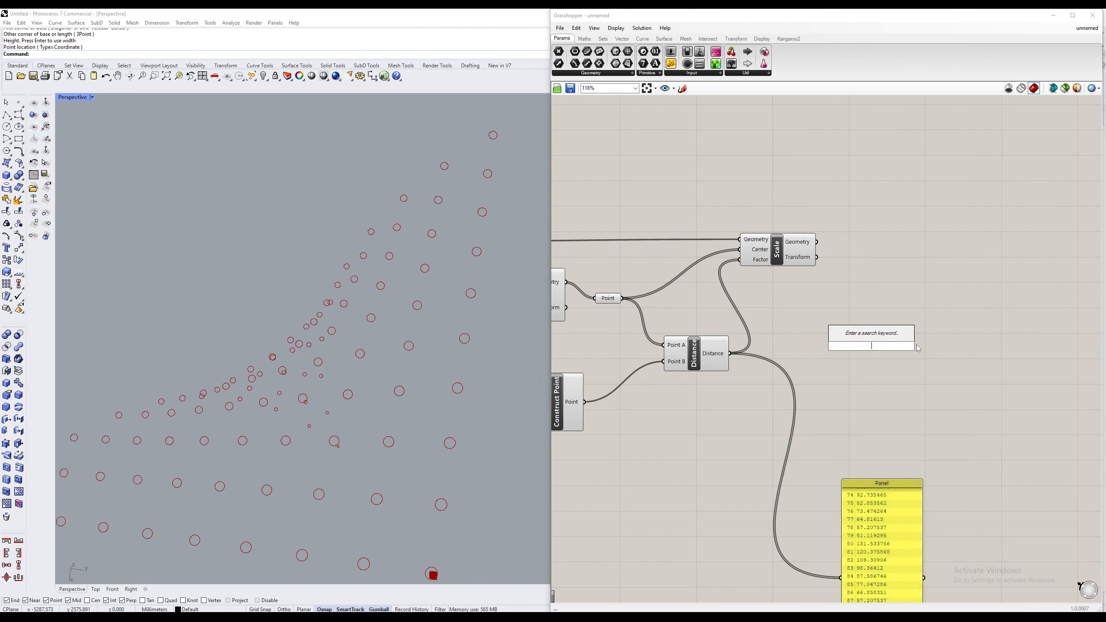
{"action": "type", "text": "remap"}
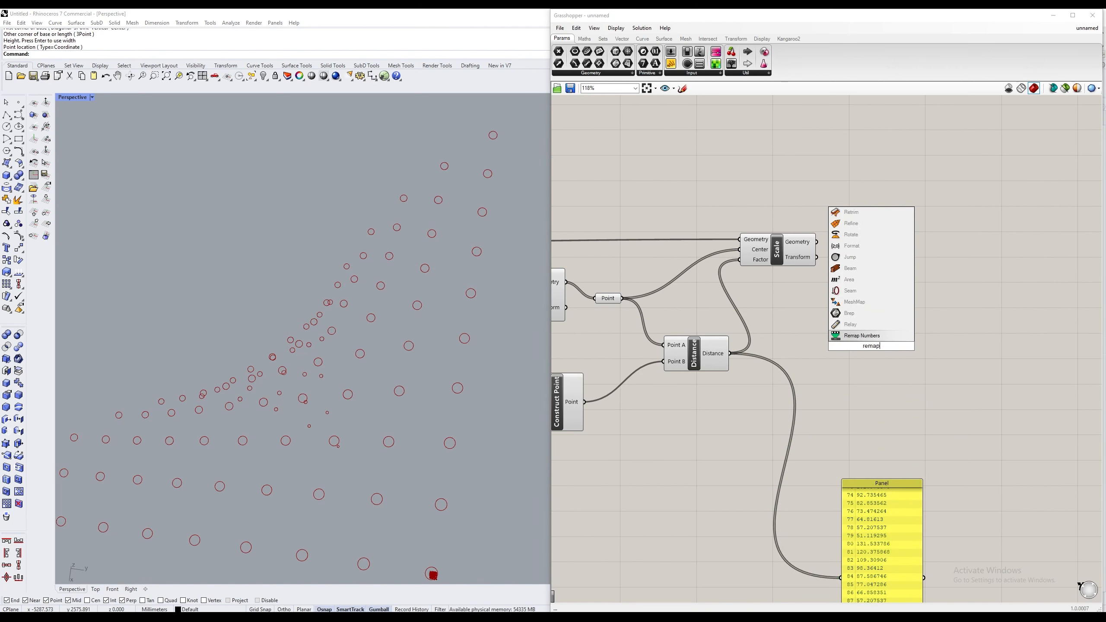
{"action": "left_click", "coordinate": [875, 336]}
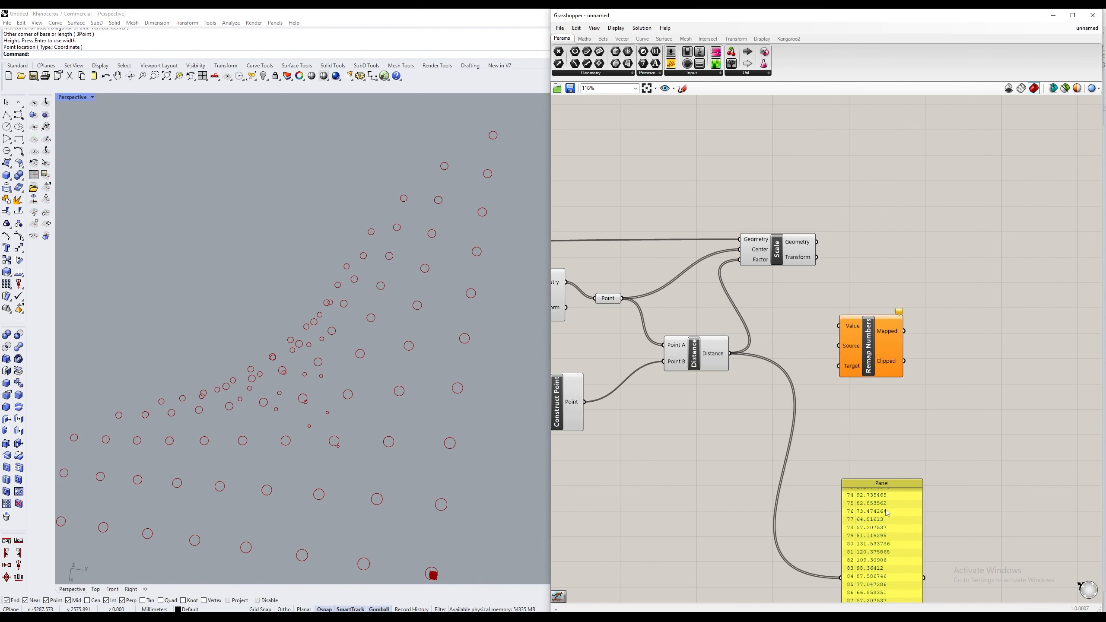
Step: Widen the distance panel slightly, return its list to the first entries, and move Remap Numbers farther from the Distance component
{"action": "right_click_drag", "start_coordinate": [887, 513], "coordinate": [829, 453]}
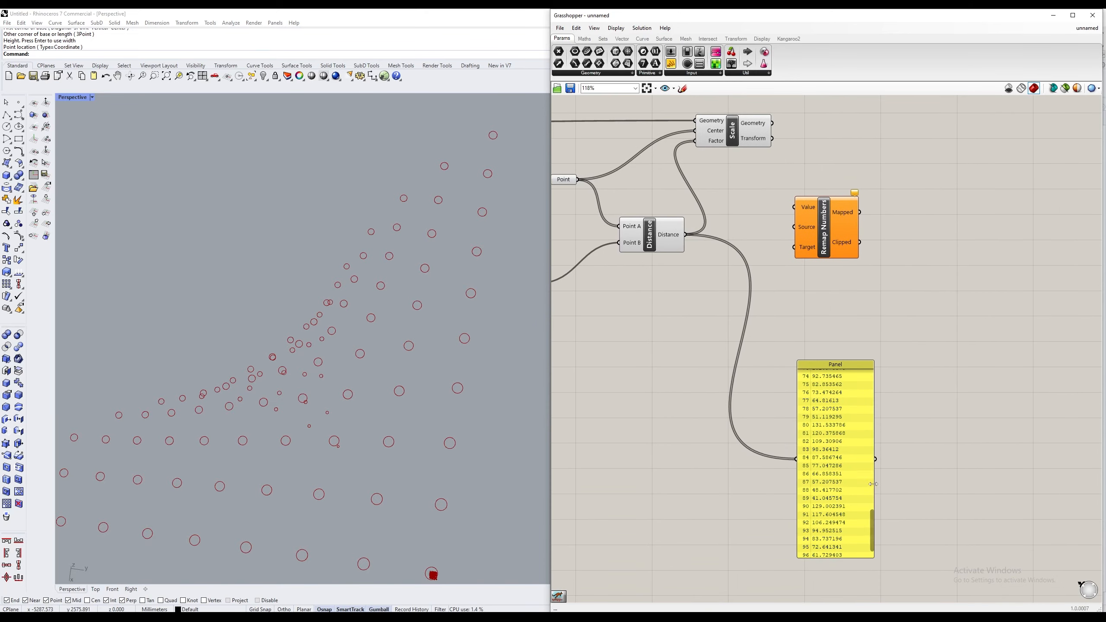
{"action": "left_click_drag", "start_coordinate": [878, 521], "coordinate": [889, 371]}
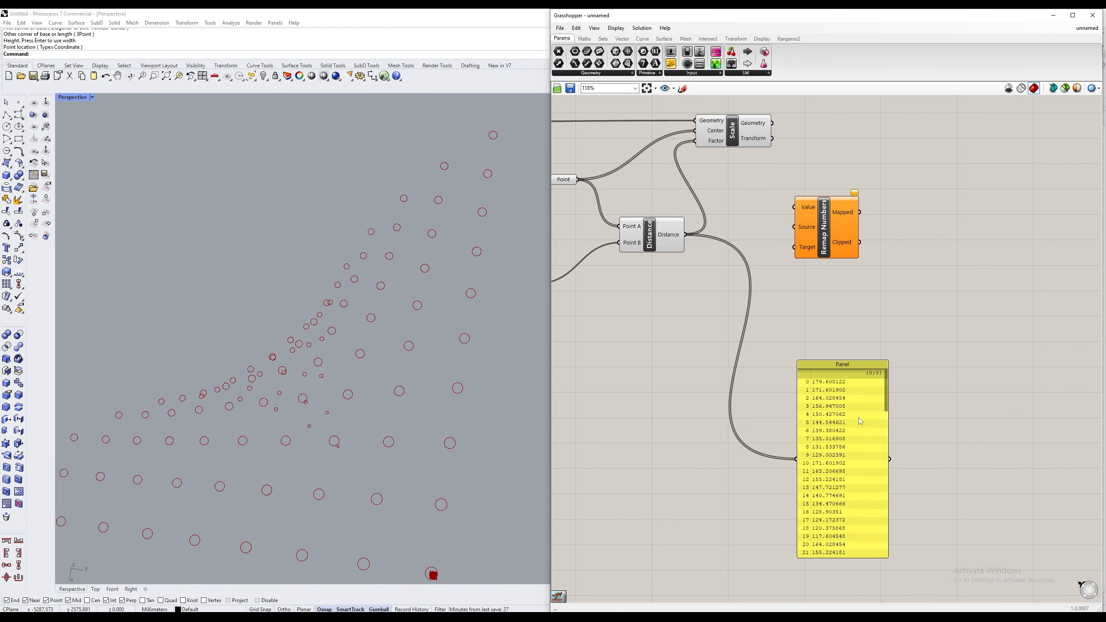
{"action": "left_click_drag", "start_coordinate": [815, 213], "coordinate": [890, 222]}
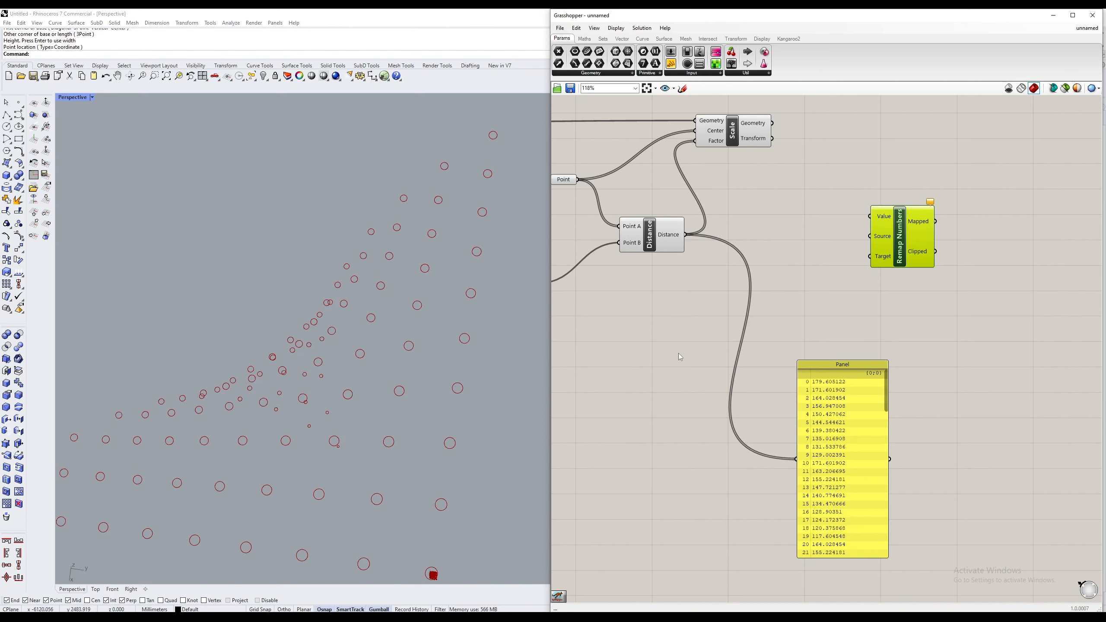
Step: Inspect the circle grid up close, then connect the Distance output to Remap Numbers' Value input and lower Remap Numbers slightly
{"action": "right_click_drag", "start_coordinate": [358, 282], "coordinate": [416, 405], "text": "shift"}
{"action": "scroll", "coordinate": [416, 418], "scroll_direction": "up", "scroll_amount": 7}
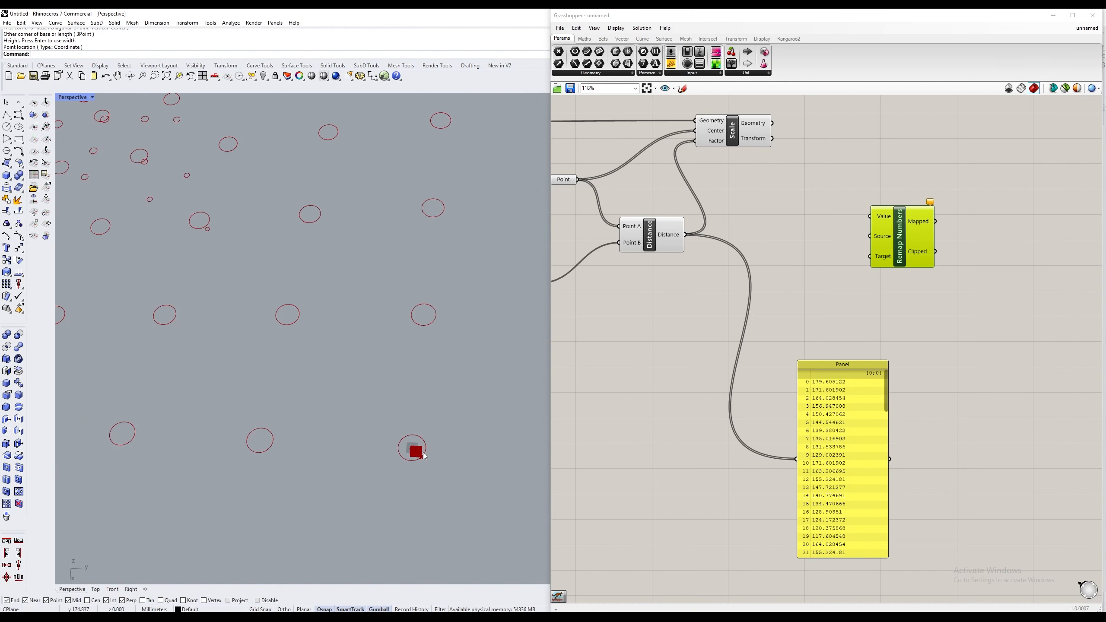
{"action": "scroll", "coordinate": [461, 498], "scroll_direction": "up", "scroll_amount": 12}
{"action": "scroll", "coordinate": [504, 534], "scroll_direction": "down", "scroll_amount": 6}
{"action": "right_click_drag", "start_coordinate": [492, 504], "coordinate": [452, 494], "text": "shift"}
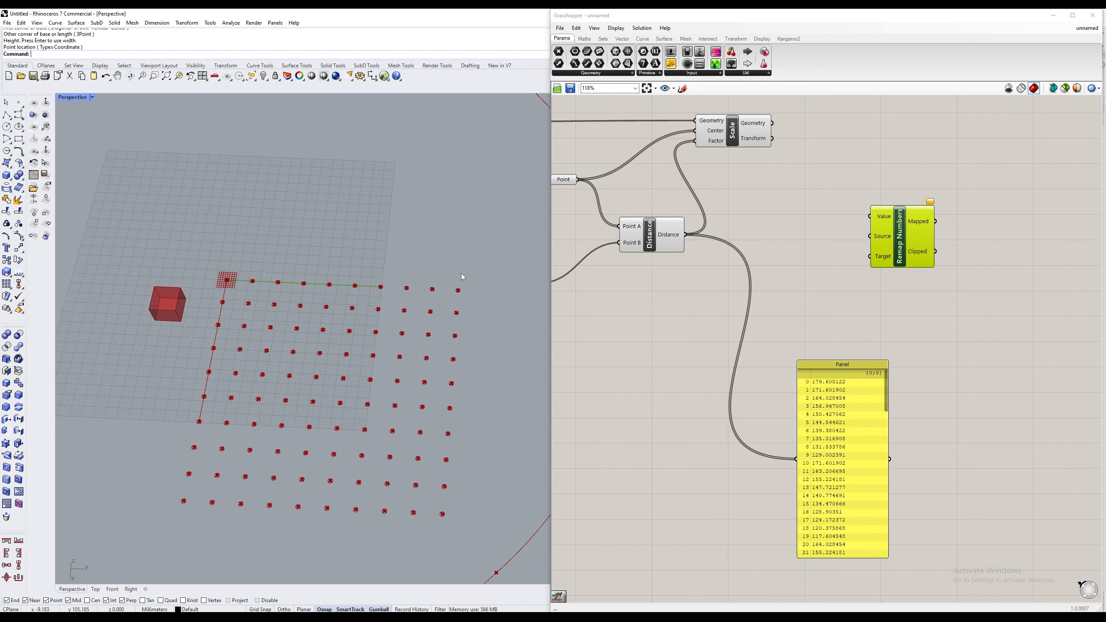
{"action": "left_click_drag", "start_coordinate": [891, 239], "coordinate": [899, 262]}
{"action": "left_click_drag", "start_coordinate": [685, 235], "coordinate": [905, 246]}
Step: Add a Bounds component fed by the Distance output and connect its Domain to Remap Numbers' Source input
{"action": "double_click", "coordinate": [810, 261]}
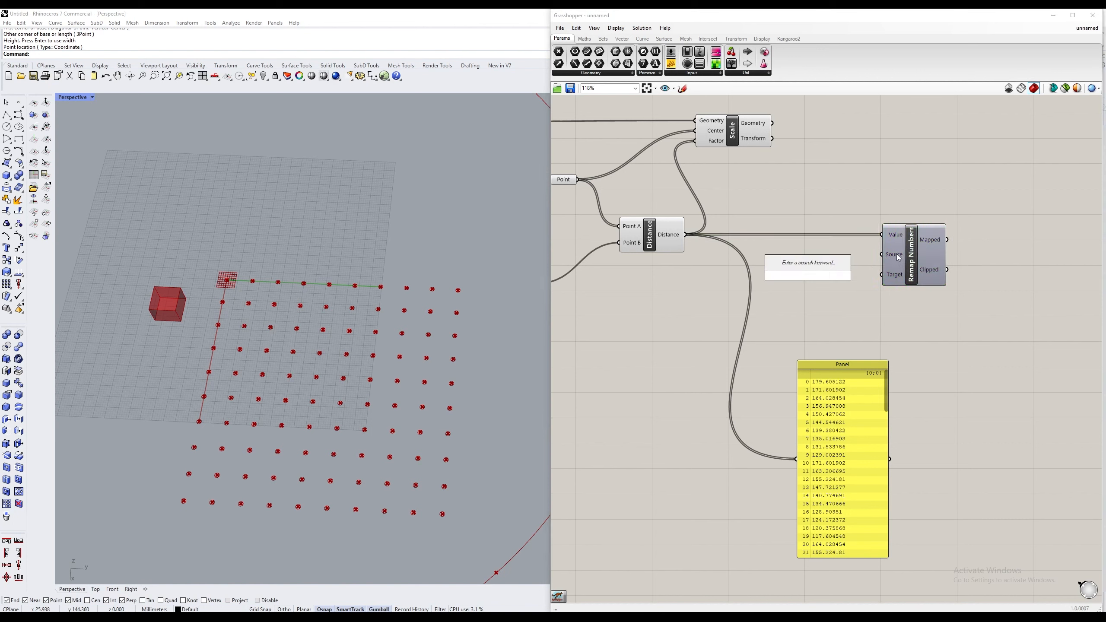
{"action": "type", "text": "bound"}
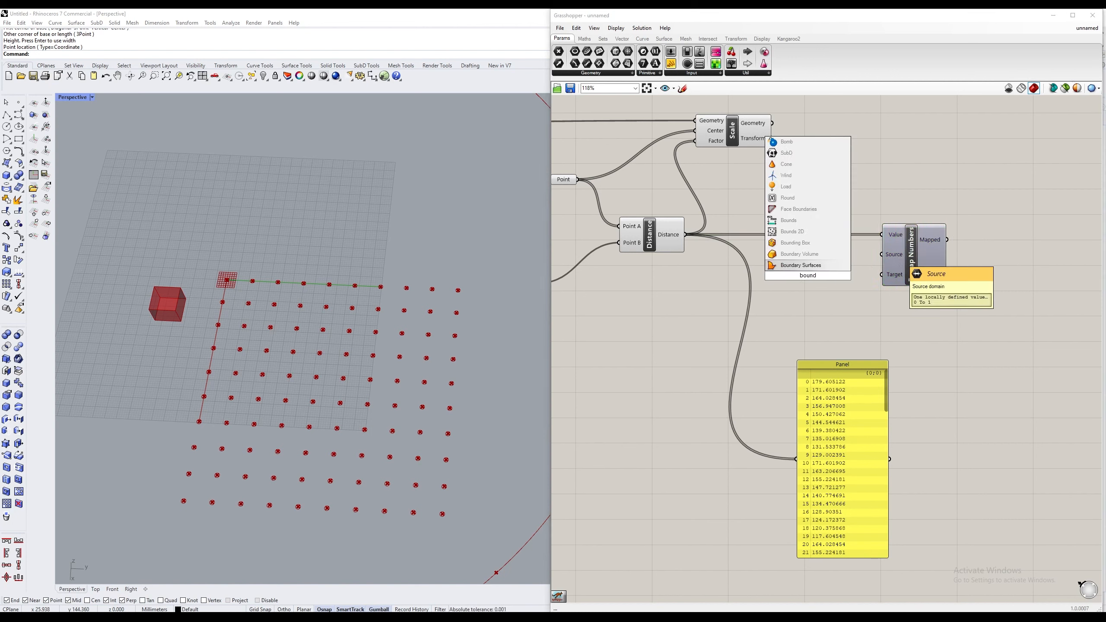
{"action": "left_click", "coordinate": [788, 220]}
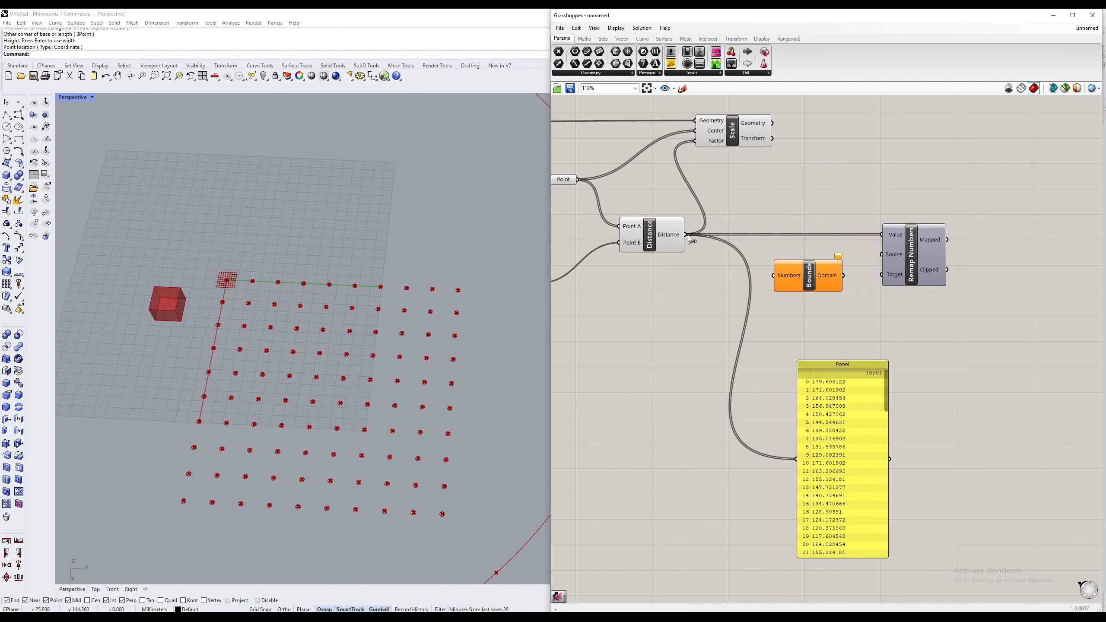
{"action": "left_click_drag", "start_coordinate": [686, 235], "coordinate": [774, 275]}
{"action": "left_click_drag", "start_coordinate": [843, 275], "coordinate": [822, 254]}
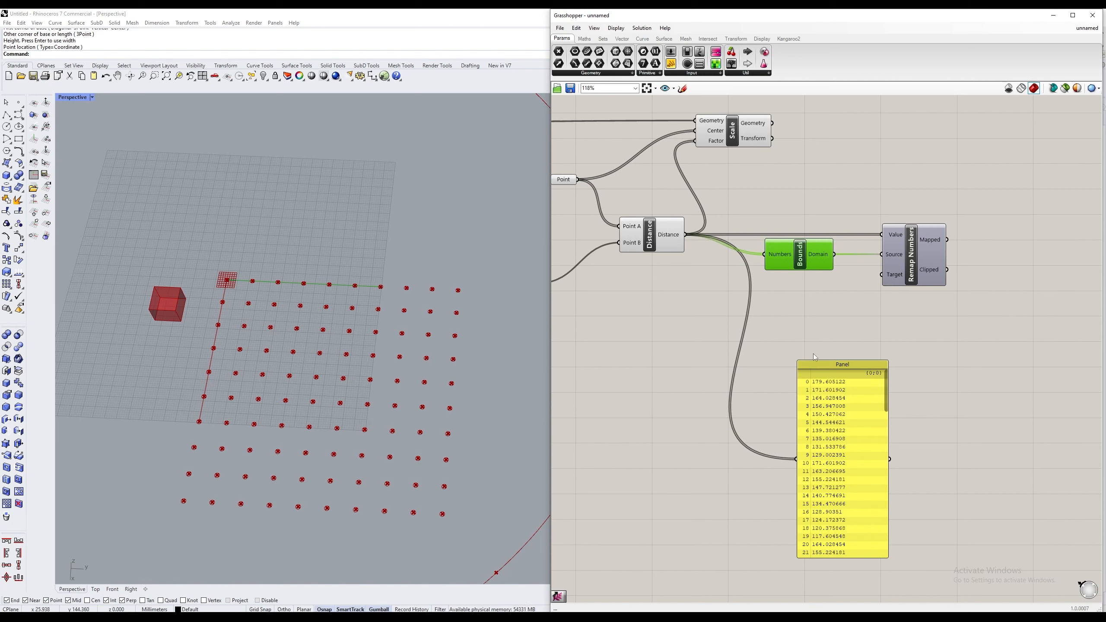
Step: Move the distance panel out of the way and add a Construct Domain component below Bounds, connected to Remap Numbers' Target input
{"action": "left_click_drag", "start_coordinate": [846, 405], "coordinate": [1029, 131]}
{"action": "double_click", "coordinate": [738, 368]}
{"action": "type", "text": "cons"}
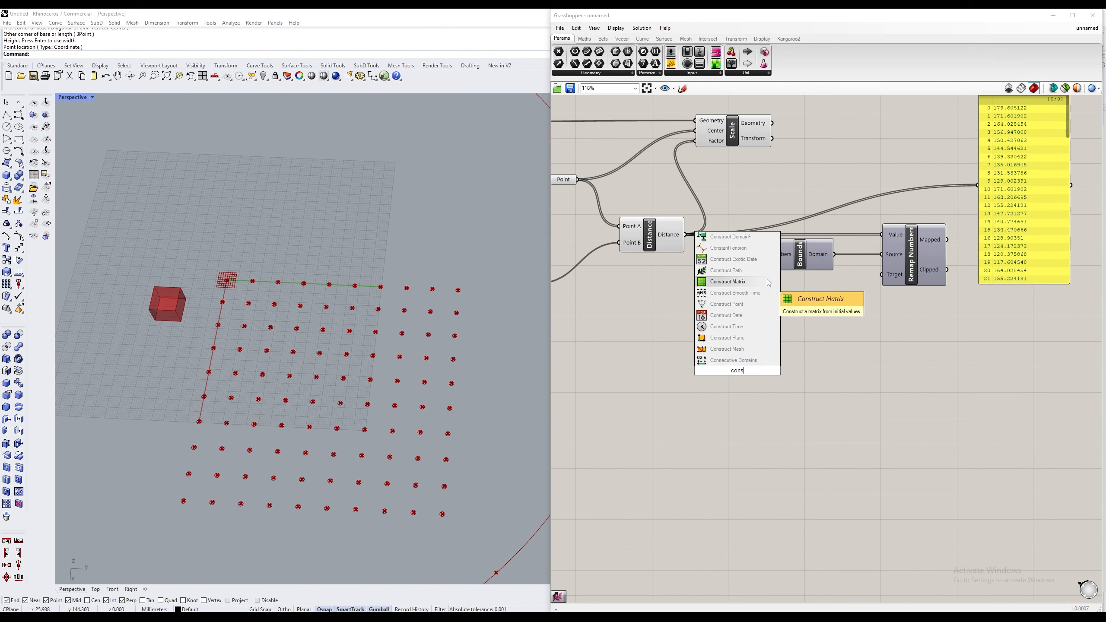
{"action": "type", "text": "truc"}
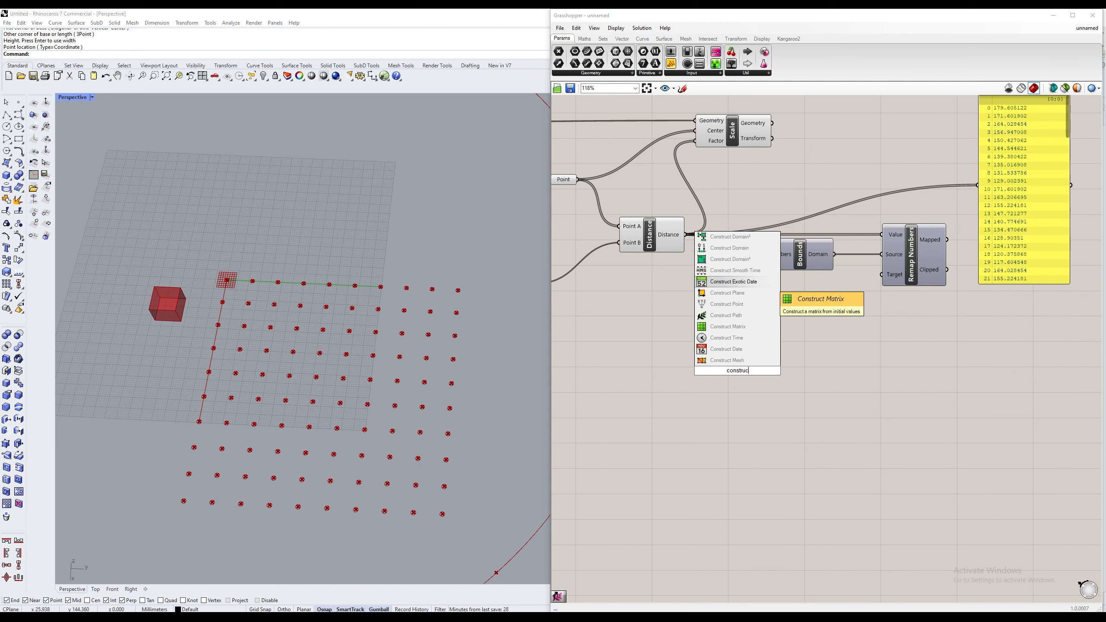
{"action": "left_click", "coordinate": [729, 247]}
{"action": "left_click_drag", "start_coordinate": [745, 356], "coordinate": [882, 274]}
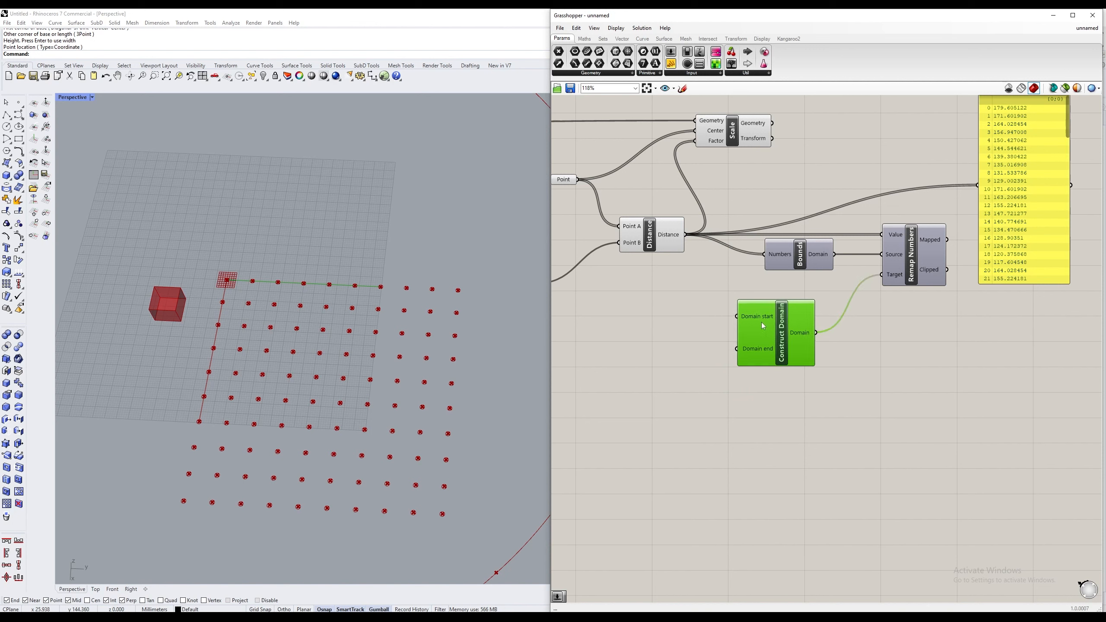
{"action": "left_click_drag", "start_coordinate": [758, 328], "coordinate": [779, 306]}
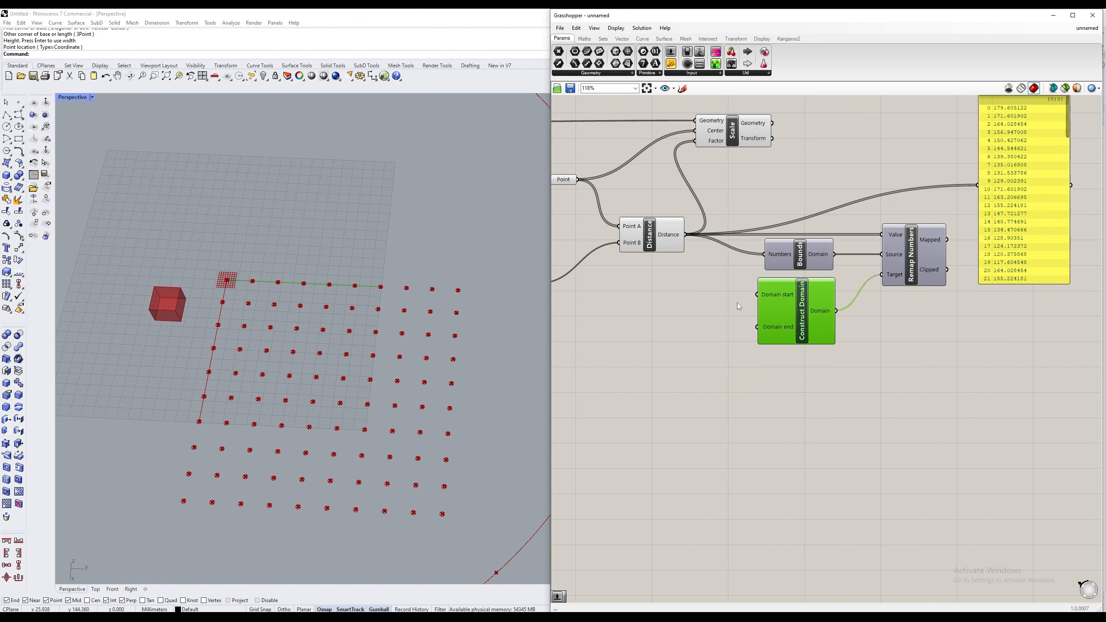
Step: Add a number slider set to 0.5 and connect it to Construct Domain's Domain start input
{"action": "double_click", "coordinate": [709, 298]}
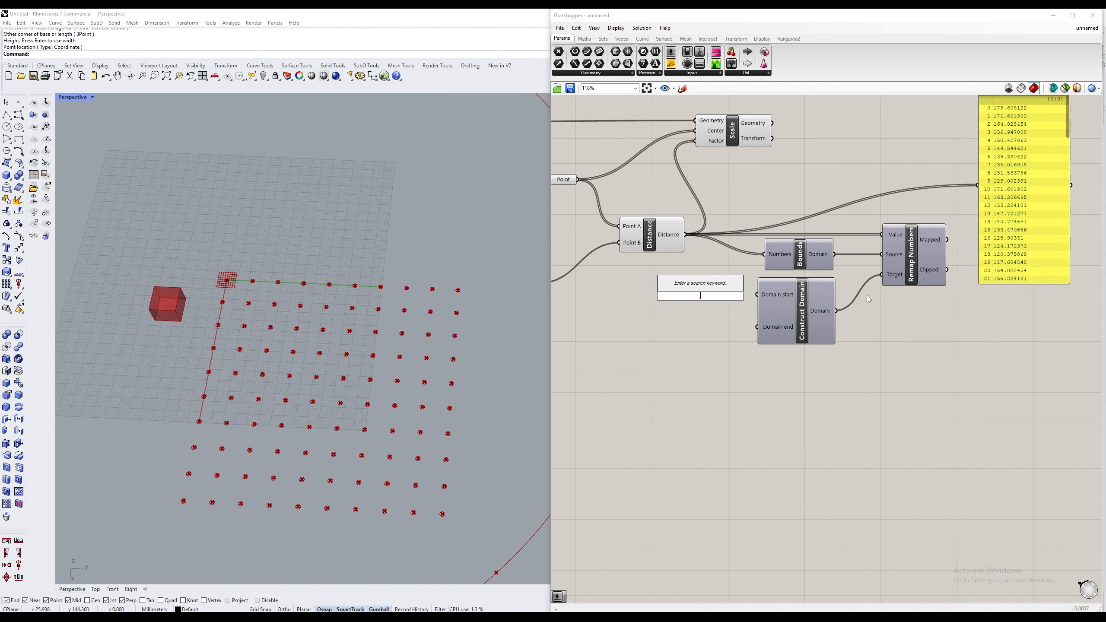
{"action": "type", "text": "0."}
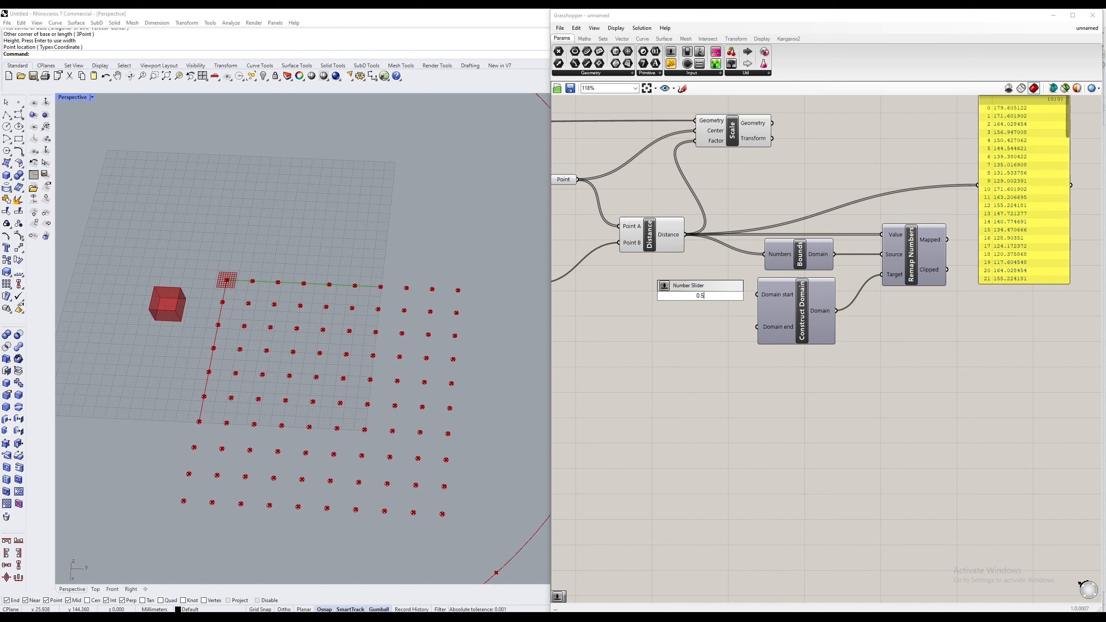
{"action": "type", "text": "5"}
{"action": "key", "text": "Return"}
{"action": "left_click_drag", "start_coordinate": [680, 298], "coordinate": [662, 294]}
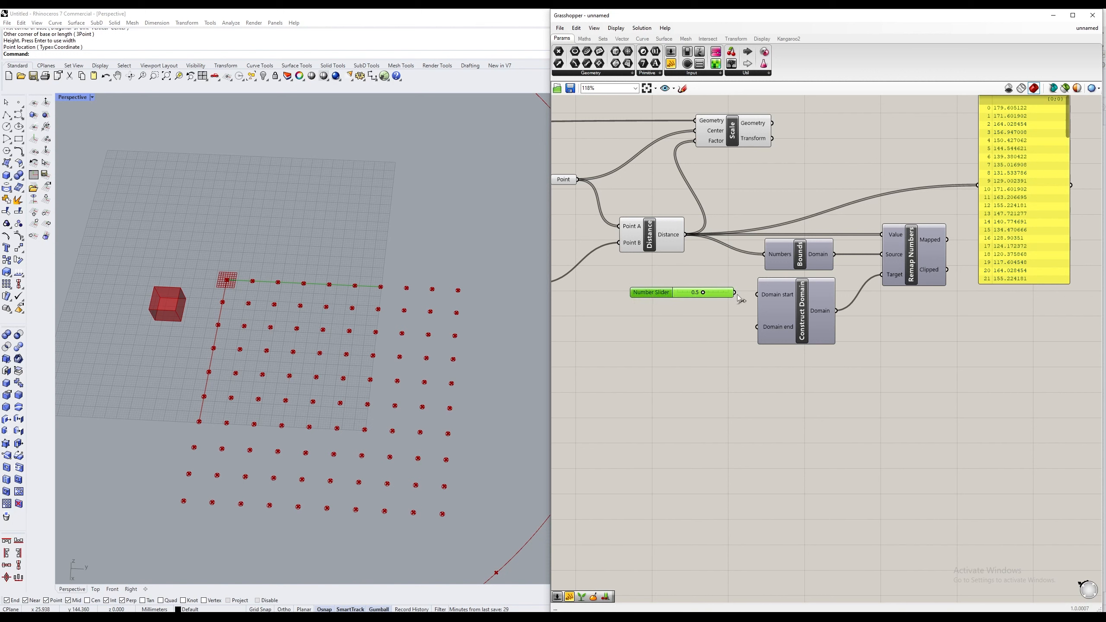
{"action": "left_click_drag", "start_coordinate": [734, 292], "coordinate": [756, 299]}
Step: Add a number slider set to 3, connect it to Domain end, and align it under the 0.5 slider
{"action": "right_click_drag", "start_coordinate": [472, 272], "coordinate": [406, 361], "text": "shift"}
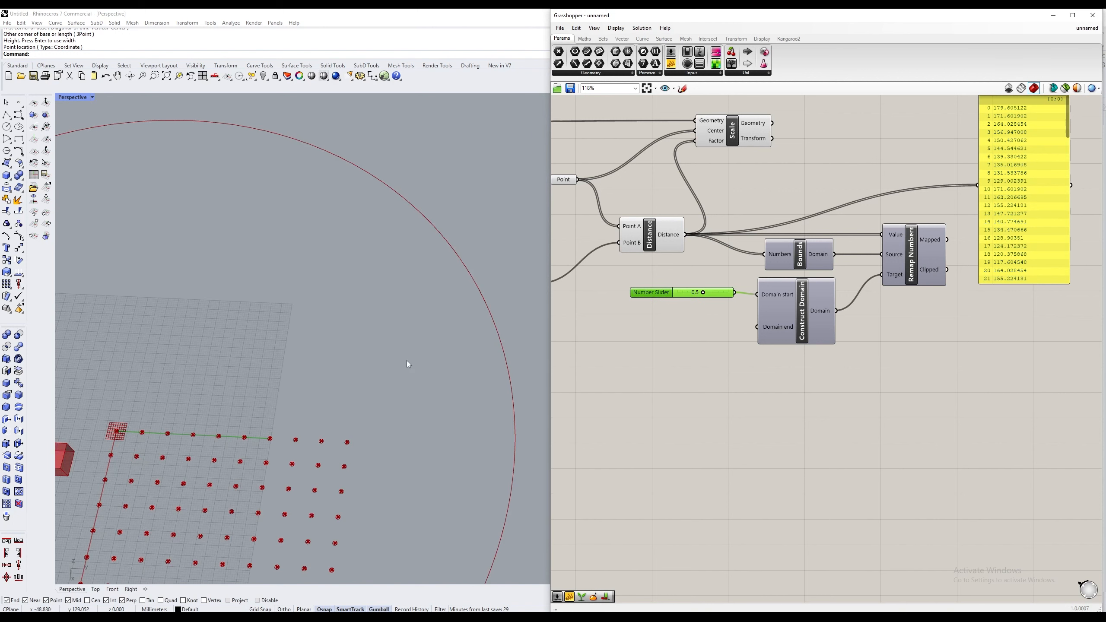
{"action": "double_click", "coordinate": [667, 341]}
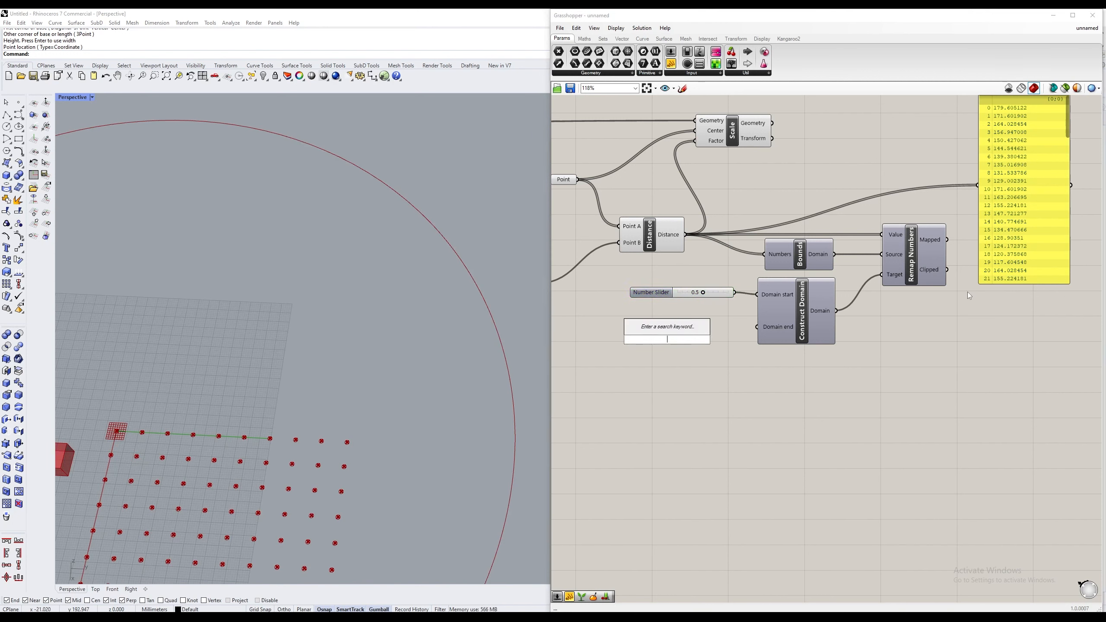
{"action": "type", "text": "3"}
{"action": "key", "text": "Return"}
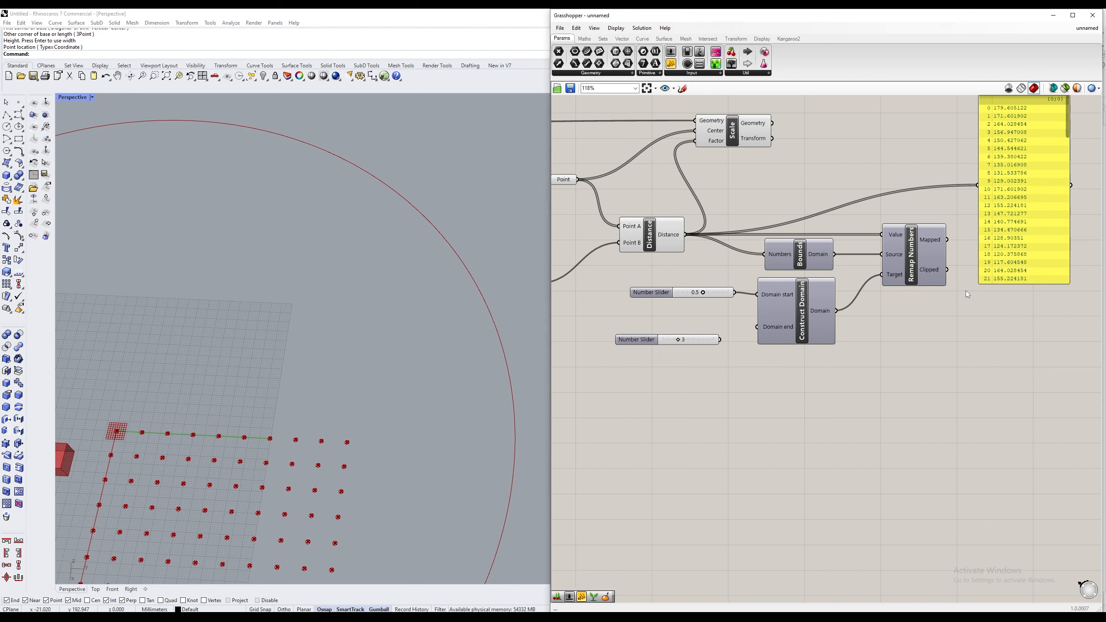
{"action": "left_click_drag", "start_coordinate": [721, 343], "coordinate": [756, 327]}
{"action": "left_click_drag", "start_coordinate": [629, 342], "coordinate": [640, 330]}
Step: Connect Remap Numbers' Mapped output to Scale's Factor input in place of Distance and move Scale beyond Remap Numbers
{"action": "scroll", "coordinate": [360, 517], "scroll_direction": "down", "scroll_amount": 8}
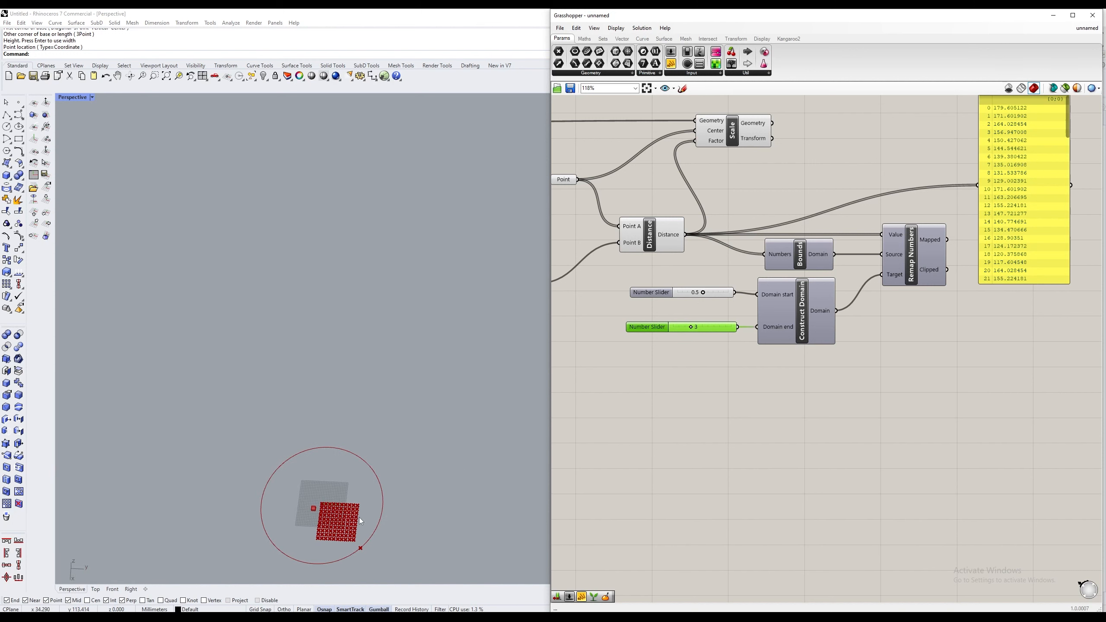
{"action": "scroll", "coordinate": [334, 548], "scroll_direction": "up", "scroll_amount": 3}
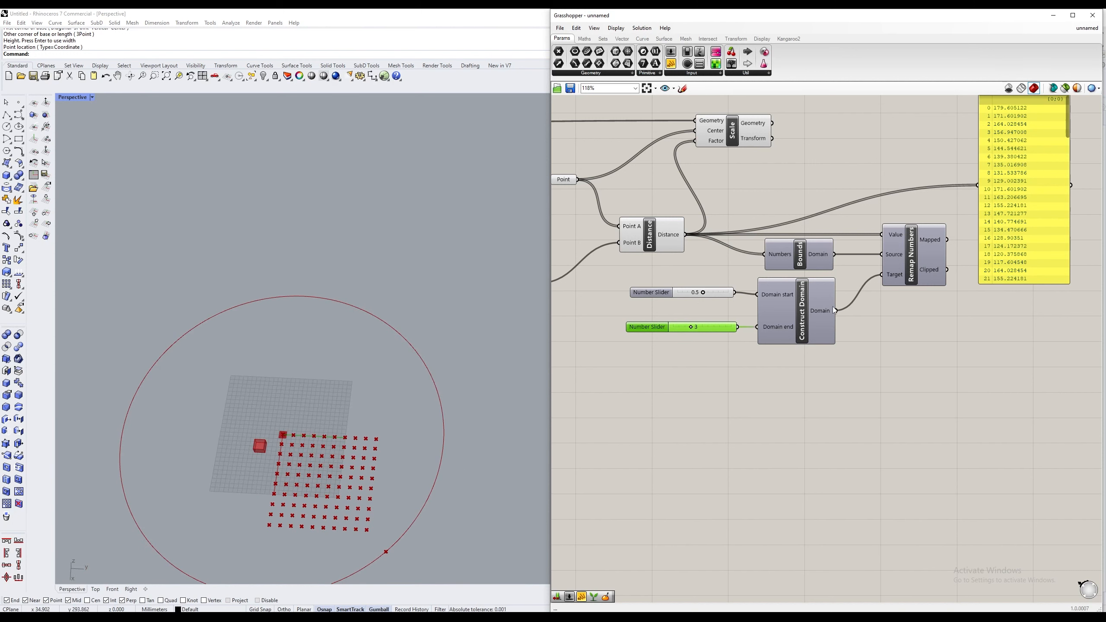
{"action": "right_click_drag", "start_coordinate": [834, 310], "coordinate": [779, 369]}
{"action": "left_click_drag", "start_coordinate": [883, 317], "coordinate": [631, 218]}
{"action": "right_click_drag", "start_coordinate": [742, 219], "coordinate": [786, 280]}
{"action": "scroll", "coordinate": [871, 238], "scroll_direction": "down", "scroll_amount": 2}
{"action": "left_click_drag", "start_coordinate": [696, 260], "coordinate": [979, 261]}
{"action": "right_click_drag", "start_coordinate": [898, 330], "coordinate": [836, 340]}
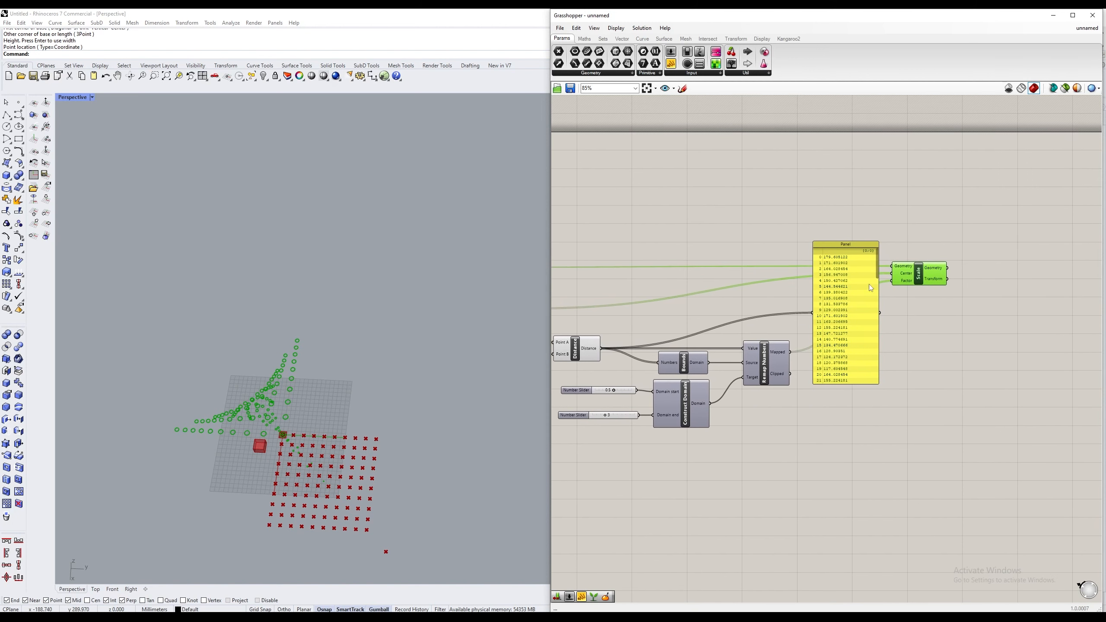
Step: Move the distance panel well below the Scale component and review the wiring back to the Box Array
{"action": "left_click_drag", "start_coordinate": [869, 286], "coordinate": [944, 478]}
{"action": "right_click_drag", "start_coordinate": [873, 365], "coordinate": [837, 385]}
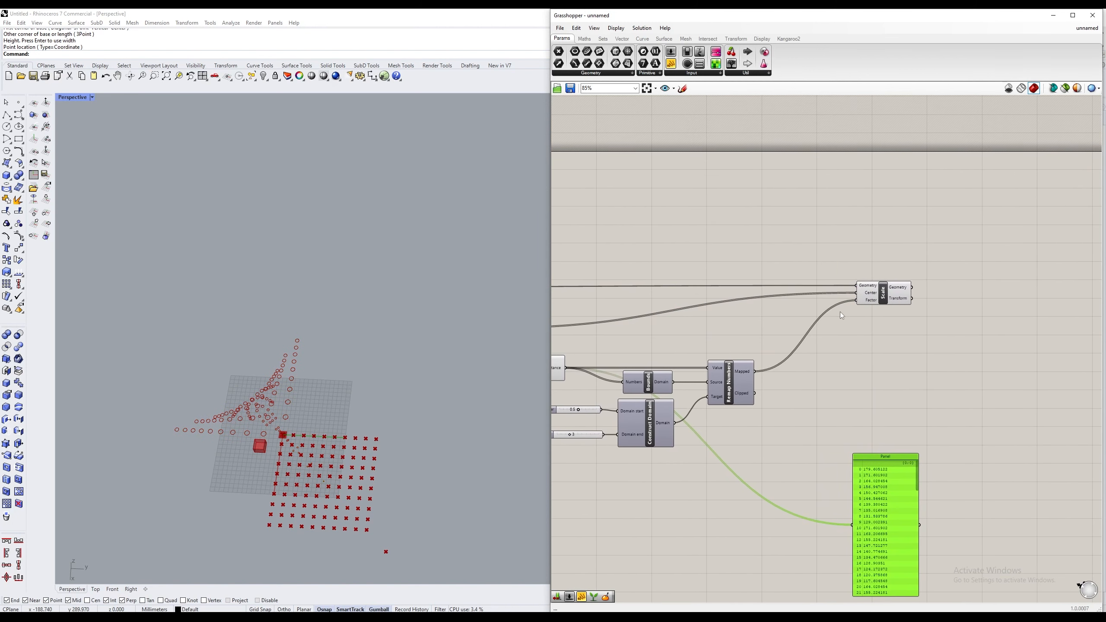
{"action": "right_click_drag", "start_coordinate": [704, 341], "coordinate": [780, 335]}
{"action": "right_click_drag", "start_coordinate": [655, 339], "coordinate": [730, 340]}
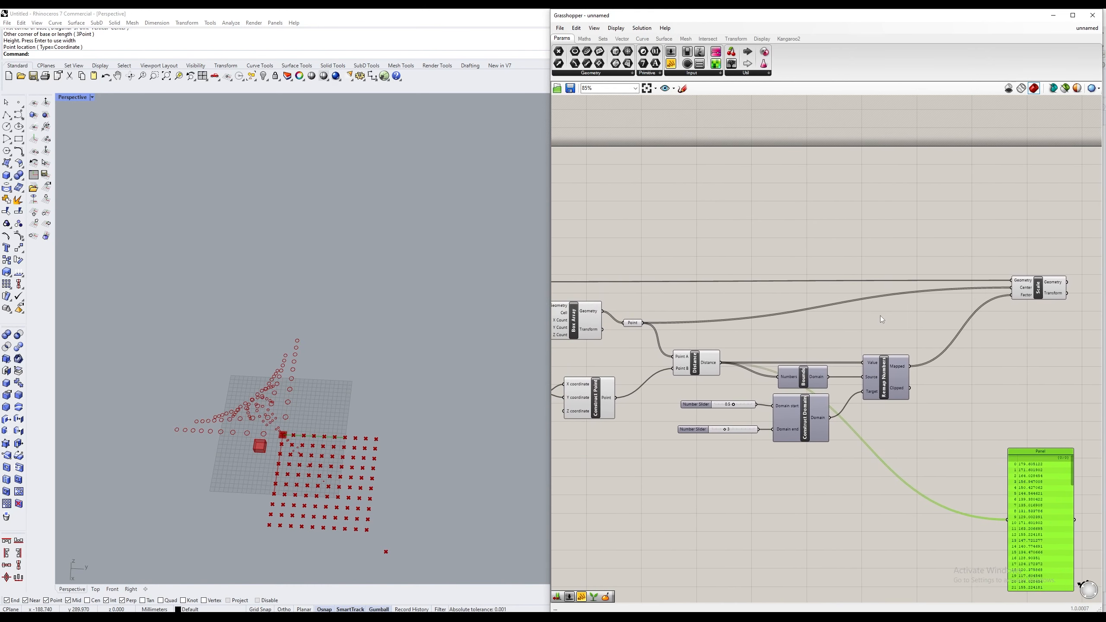
Step: Connect Box Array's Geometry output to Scale's Geometry input in place of the Circle output
{"action": "right_click_drag", "start_coordinate": [619, 330], "coordinate": [768, 337]}
{"action": "scroll", "coordinate": [612, 329], "scroll_direction": "up", "scroll_amount": 2}
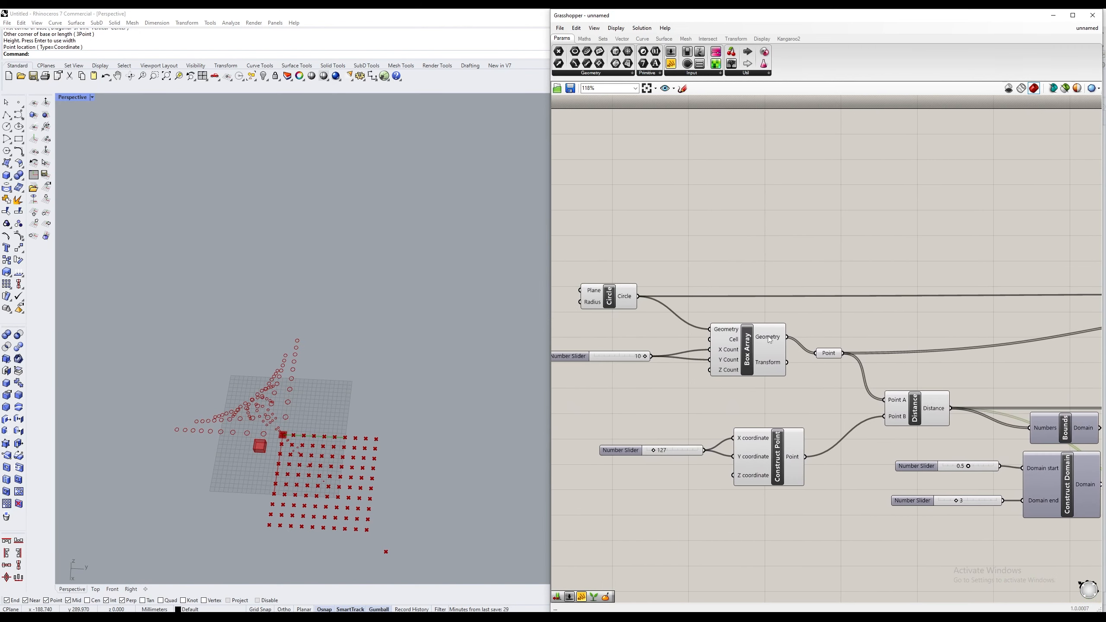
{"action": "left_click", "coordinate": [617, 302]}
{"action": "scroll", "coordinate": [362, 467], "scroll_direction": "up", "scroll_amount": 5}
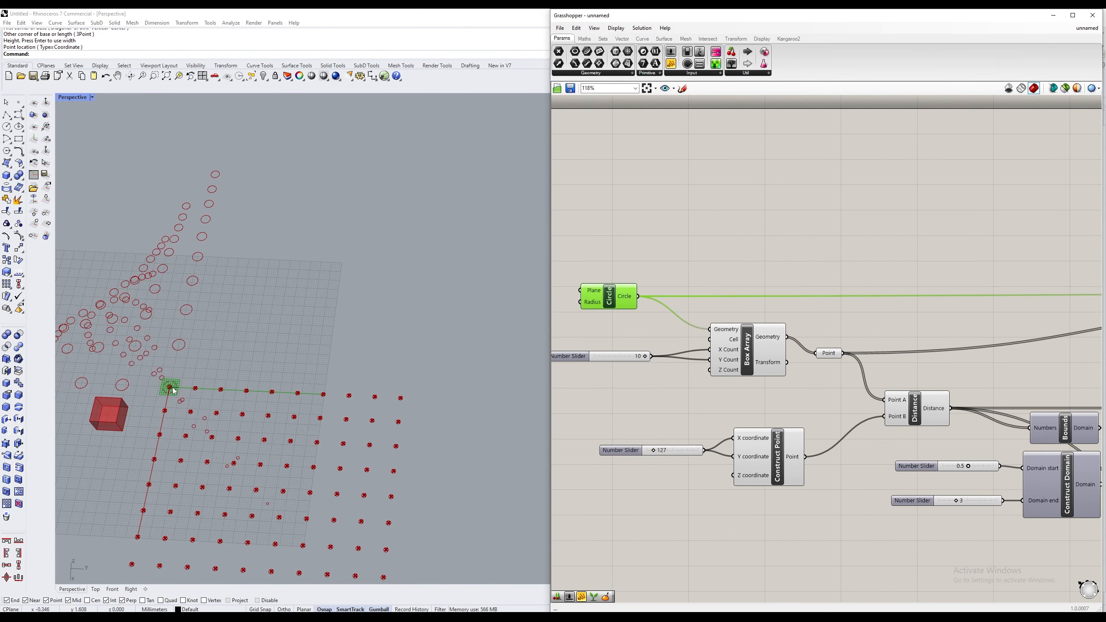
{"action": "left_click", "coordinate": [769, 343]}
{"action": "right_click_drag", "start_coordinate": [908, 353], "coordinate": [700, 411]}
{"action": "scroll", "coordinate": [700, 412], "scroll_direction": "down", "scroll_amount": 2}
{"action": "scroll", "coordinate": [700, 411], "scroll_direction": "down", "scroll_amount": 1}
{"action": "left_click_drag", "start_coordinate": [623, 401], "coordinate": [977, 376]}
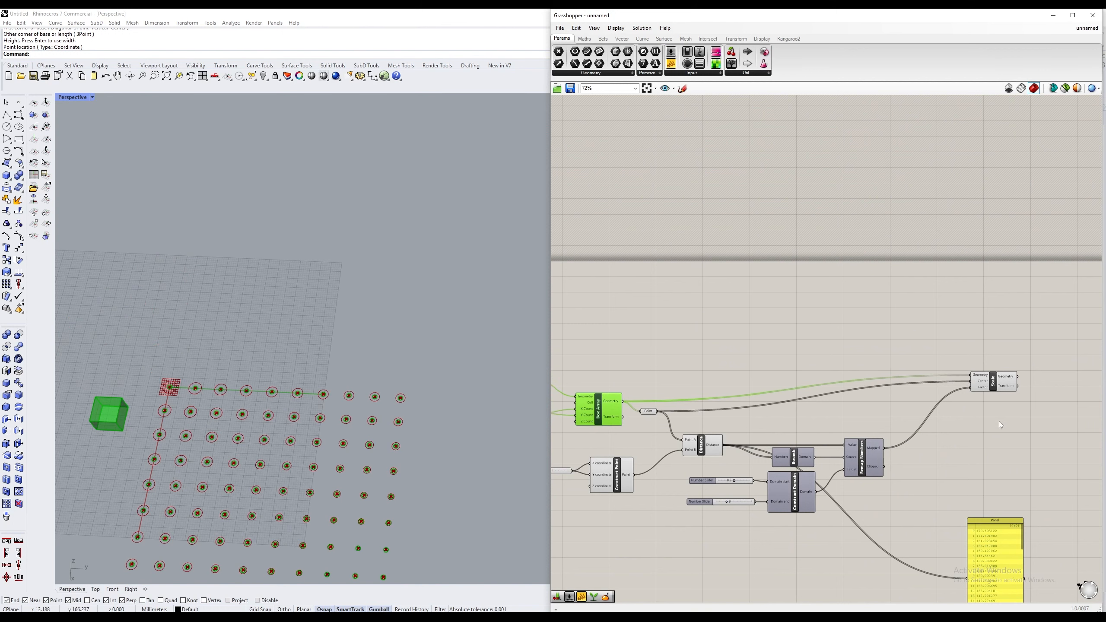
Step: Turn off the preview of all components from Circle through Remap Numbers, leaving Scale previewed
{"action": "scroll", "coordinate": [1027, 285], "scroll_direction": "down", "scroll_amount": 3}
{"action": "left_click_drag", "start_coordinate": [976, 477], "coordinate": [671, 300]}
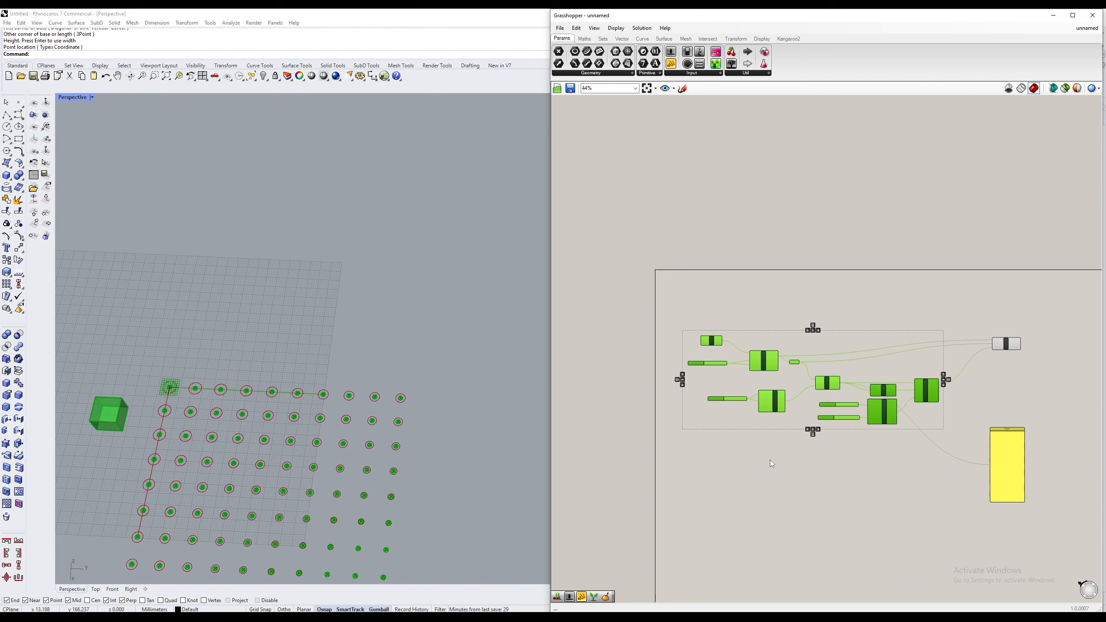
{"action": "right_click", "coordinate": [800, 482]}
{"action": "left_click", "coordinate": [819, 492]}
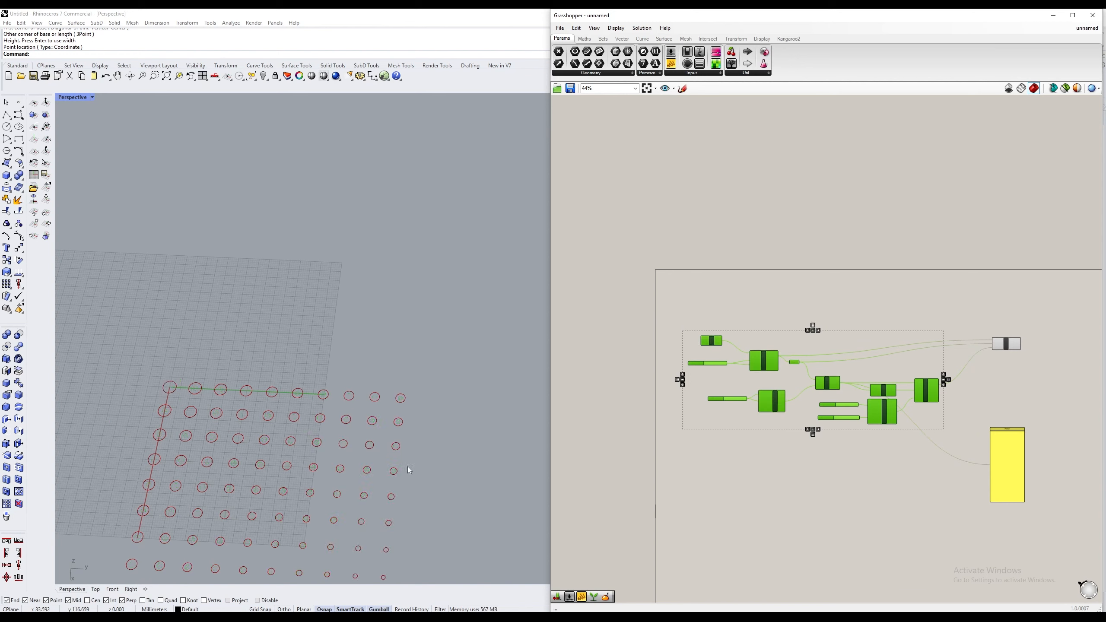
{"action": "scroll", "coordinate": [375, 446], "scroll_direction": "down", "scroll_amount": 10}
{"action": "scroll", "coordinate": [374, 446], "scroll_direction": "down", "scroll_amount": 3}
{"action": "scroll", "coordinate": [378, 464], "scroll_direction": "up", "scroll_amount": 10}
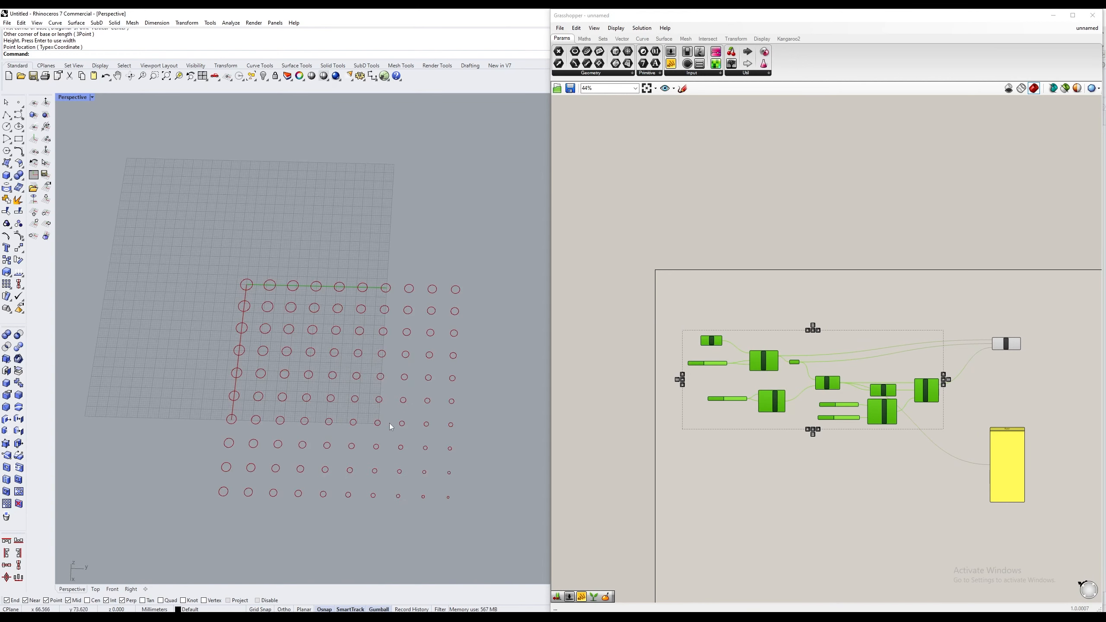
{"action": "left_click", "coordinate": [859, 451]}
Step: Turn the preview of the Construct Point component back on
{"action": "scroll", "coordinate": [859, 449], "scroll_direction": "up", "scroll_amount": 3}
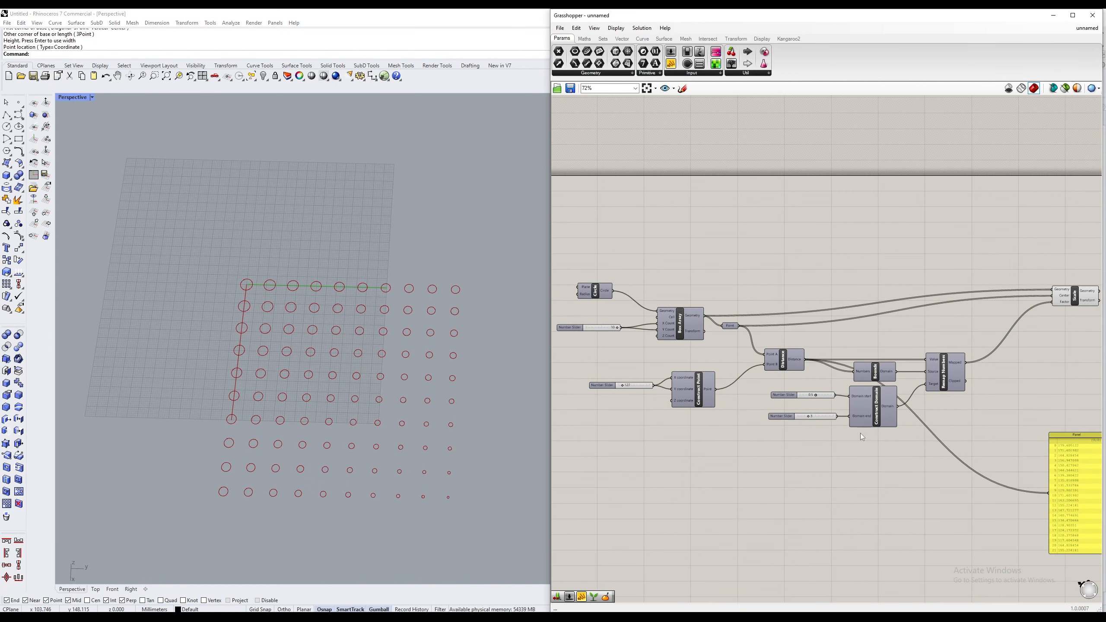
{"action": "right_click", "coordinate": [693, 393]}
{"action": "left_click", "coordinate": [688, 387]}
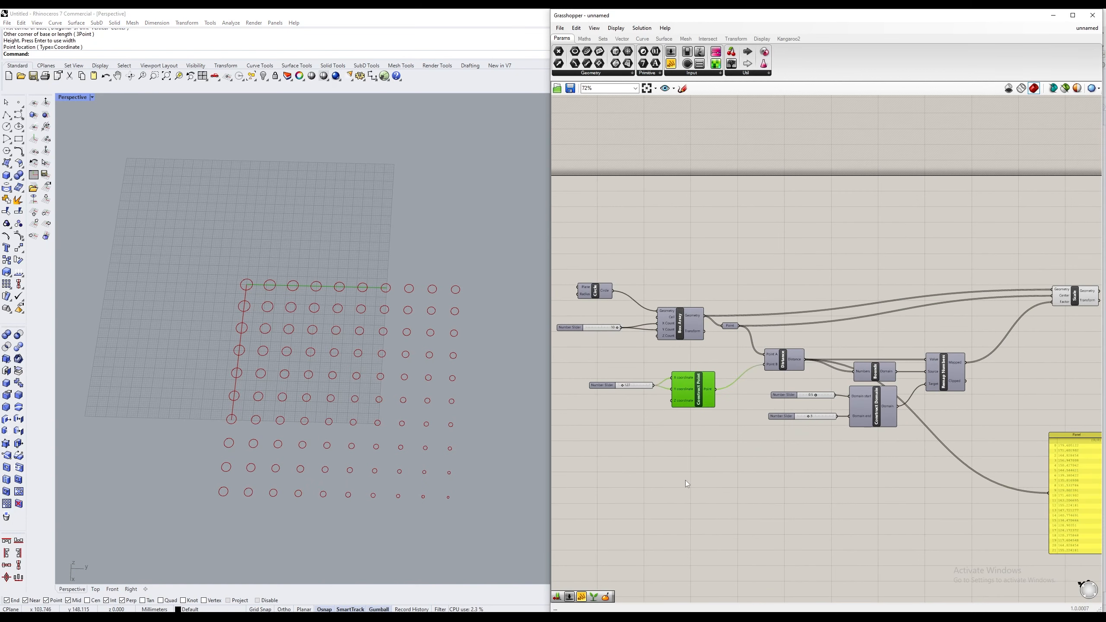
{"action": "right_click", "coordinate": [687, 452]}
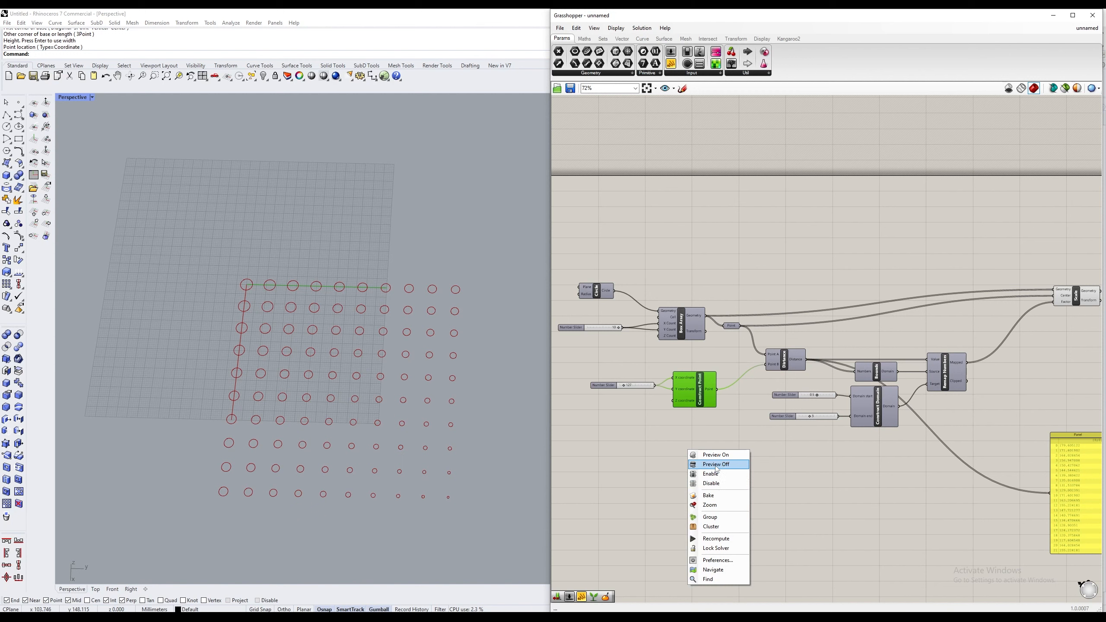
{"action": "left_click", "coordinate": [716, 465]}
{"action": "right_click", "coordinate": [696, 437]}
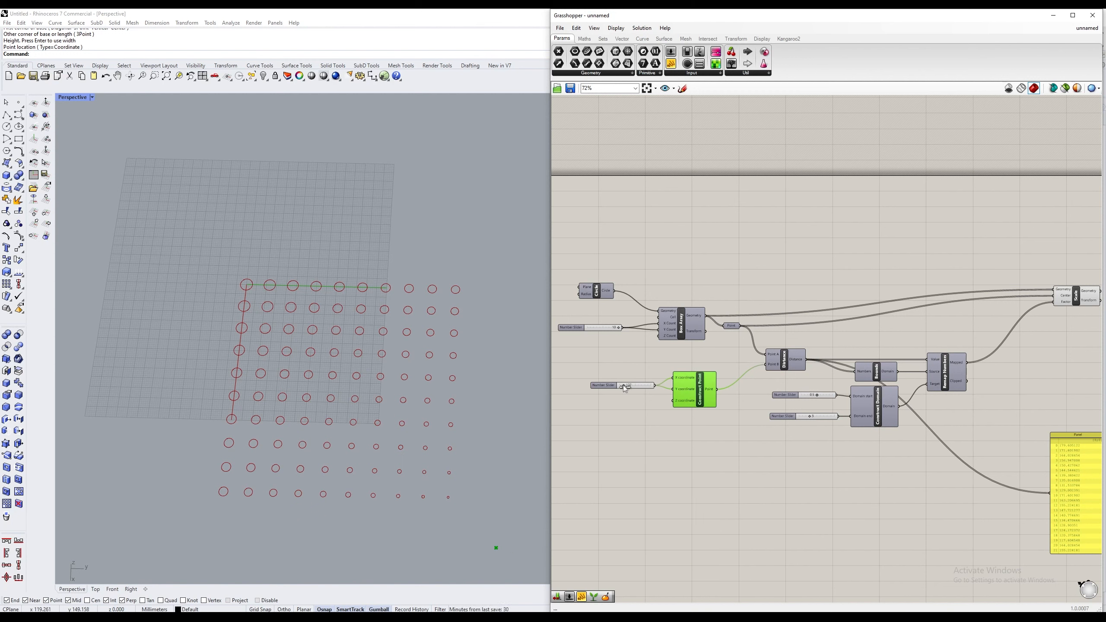
Step: Vary the attractor point's X and Y coordinate slider, trying 54 and 25 before setting it to 0
{"action": "mouse_move", "coordinate": [623, 386]}
{"action": "left_mouse_down"}
{"action": "mouse_move", "coordinate": [643, 390]}
{"action": "mouse_move", "coordinate": [628, 394]}
{"action": "left_mouse_up"}
{"action": "scroll", "coordinate": [615, 379], "scroll_direction": "up", "scroll_amount": 4}
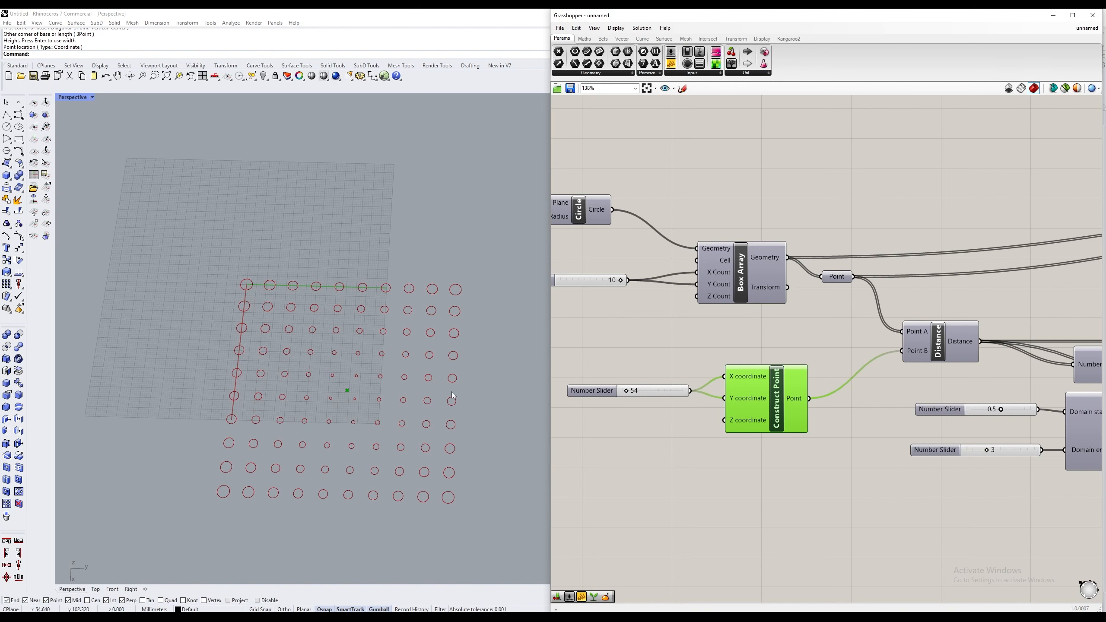
{"action": "left_click_drag", "start_coordinate": [629, 394], "coordinate": [559, 391]}
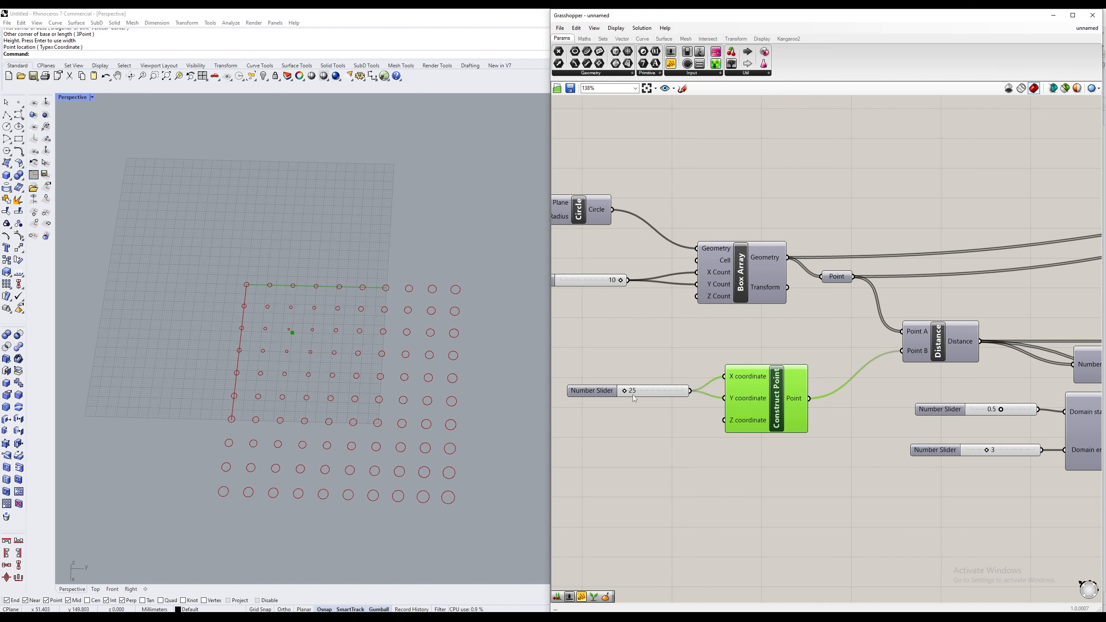
{"action": "left_click_drag", "start_coordinate": [626, 393], "coordinate": [623, 392]}
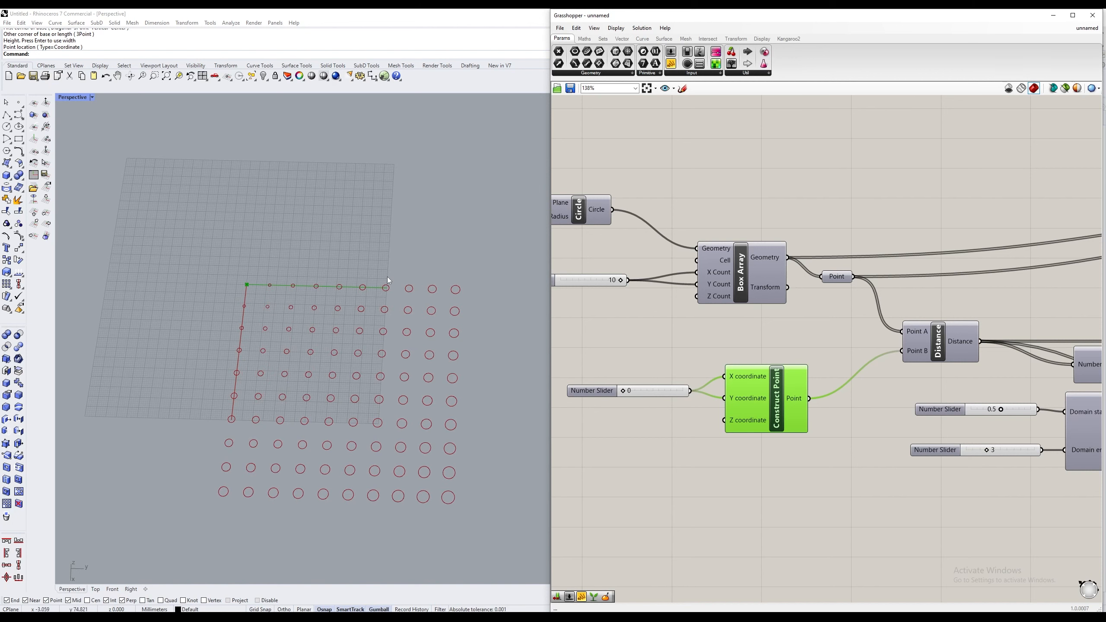
Step: Set the Domain end slider to 6 and the Domain start slider to 0.3
{"action": "right_click_drag", "start_coordinate": [937, 452], "coordinate": [819, 420]}
{"action": "scroll", "coordinate": [855, 422], "scroll_direction": "up", "scroll_amount": 3}
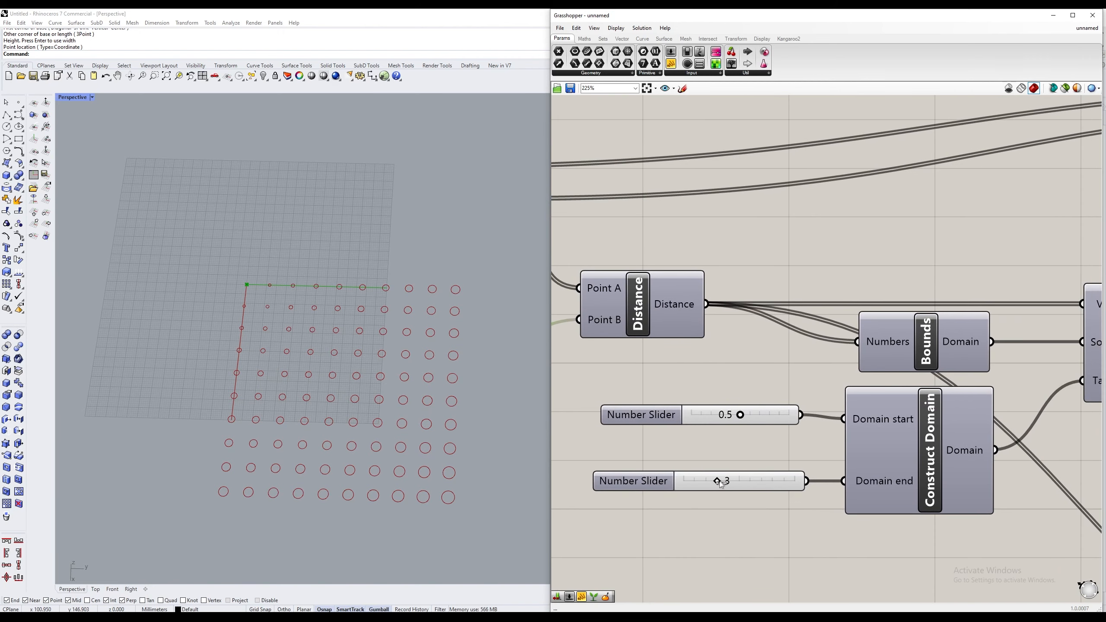
{"action": "left_click_drag", "start_coordinate": [720, 484], "coordinate": [750, 482]}
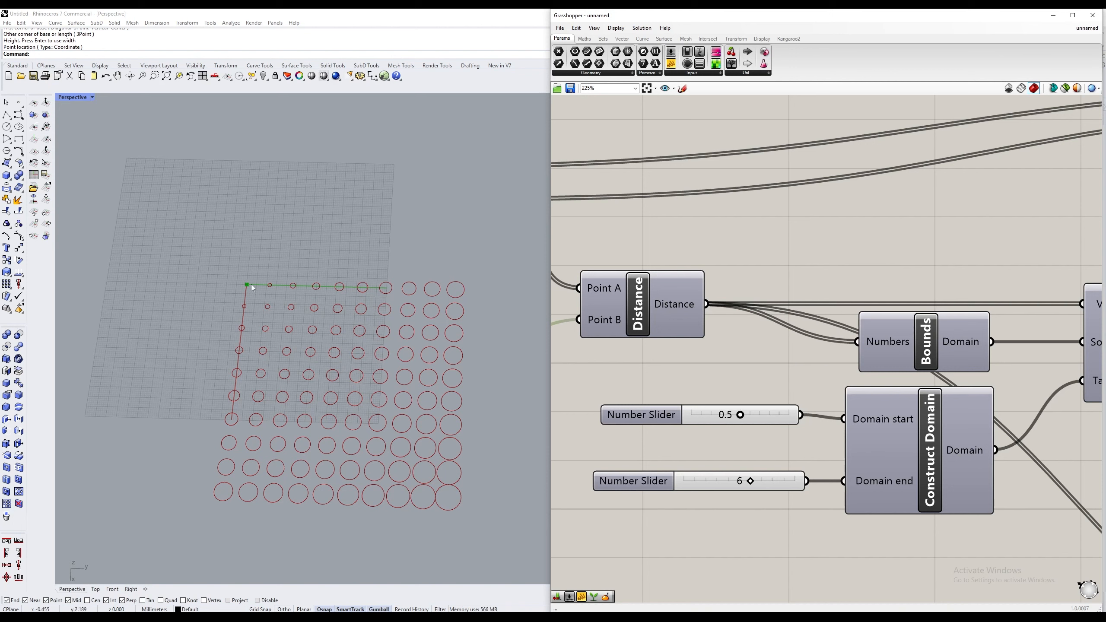
{"action": "left_click_drag", "start_coordinate": [741, 416], "coordinate": [722, 426]}
{"action": "scroll", "coordinate": [714, 445], "scroll_direction": "down", "scroll_amount": 2}
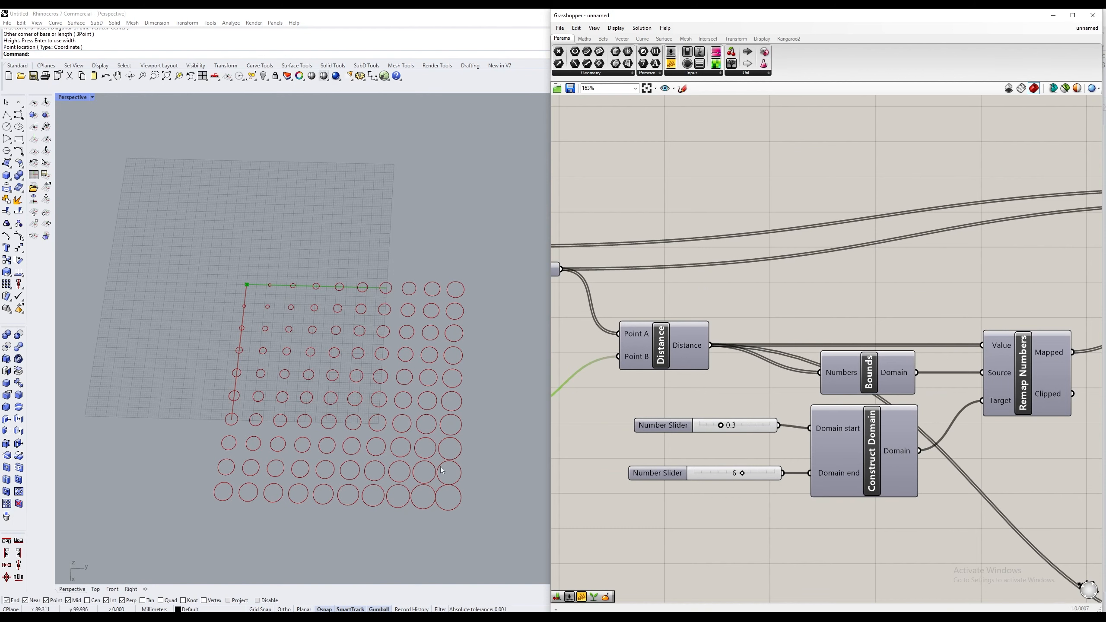
Step: Set the number slider feeding Construct Point's X and Y coordinates to 89
{"action": "scroll", "coordinate": [397, 427], "scroll_direction": "down", "scroll_amount": 3}
{"action": "scroll", "coordinate": [365, 398], "scroll_direction": "up", "scroll_amount": 3}
{"action": "scroll", "coordinate": [621, 437], "scroll_direction": "down", "scroll_amount": 3}
{"action": "right_click_drag", "start_coordinate": [620, 438], "coordinate": [664, 429]}
{"action": "scroll", "coordinate": [645, 427], "scroll_direction": "up", "scroll_amount": 4}
{"action": "left_click_drag", "start_coordinate": [640, 418], "coordinate": [647, 417]}
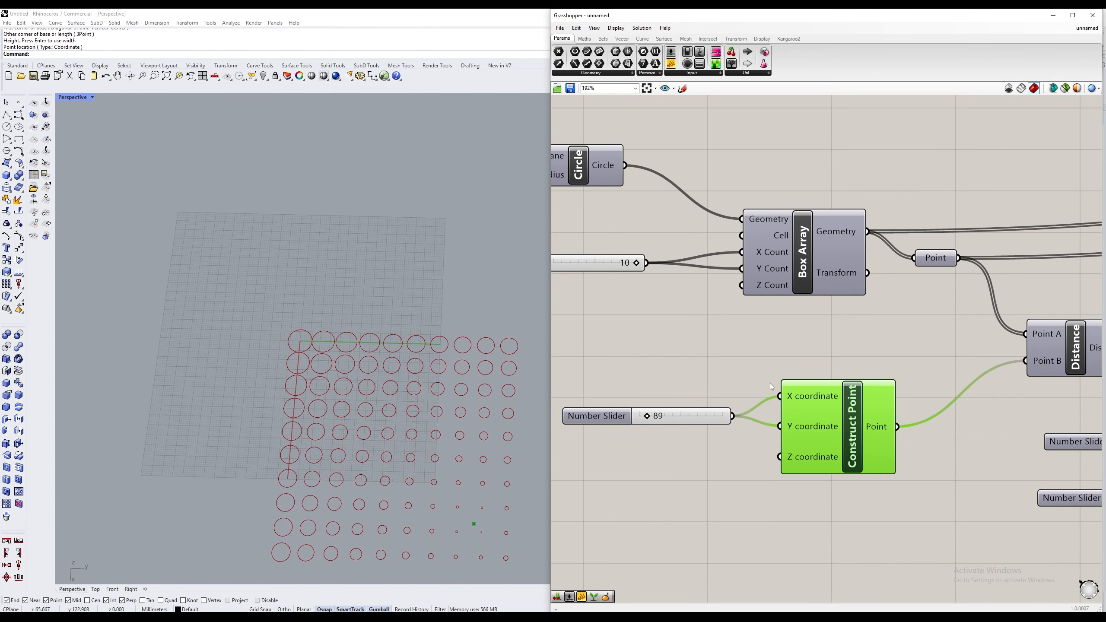
Step: Connect the 10 slider to Box Array's Z Count and the attractor coordinate slider to Construct Point's Z coordinate
{"action": "left_click_drag", "start_coordinate": [647, 264], "coordinate": [742, 286]}
{"action": "mouse_move", "coordinate": [416, 441]}
{"action": "right_mouse_down"}
{"action": "mouse_move", "coordinate": [415, 431]}
{"action": "mouse_move", "coordinate": [435, 432]}
{"action": "right_mouse_up"}
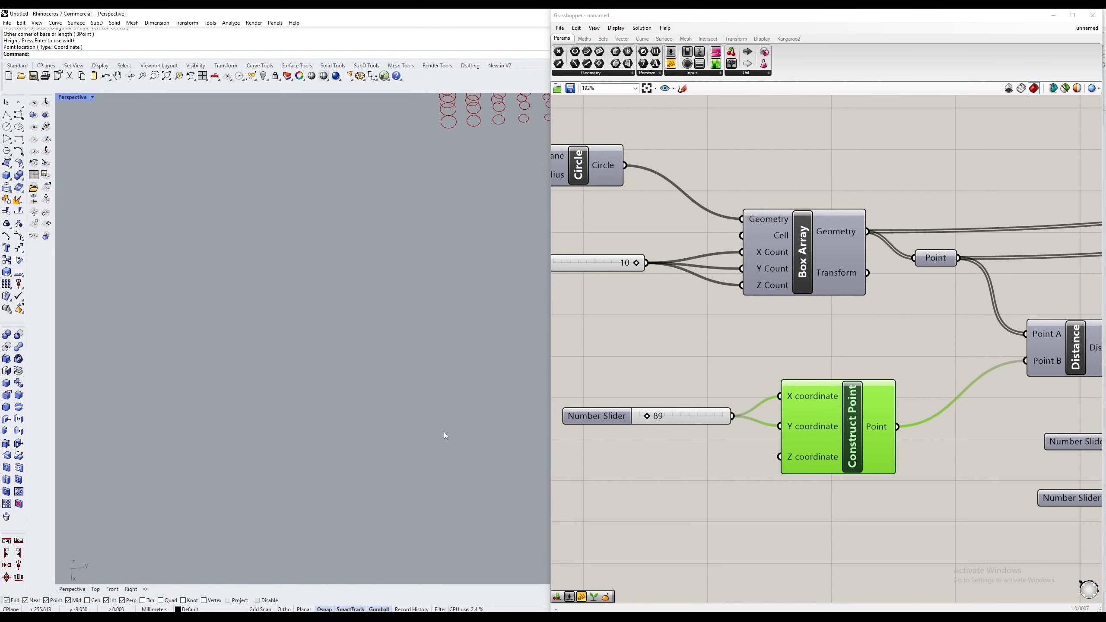
{"action": "scroll", "coordinate": [444, 434], "scroll_direction": "down", "scroll_amount": 8}
{"action": "left_click_drag", "start_coordinate": [732, 416], "coordinate": [780, 456]}
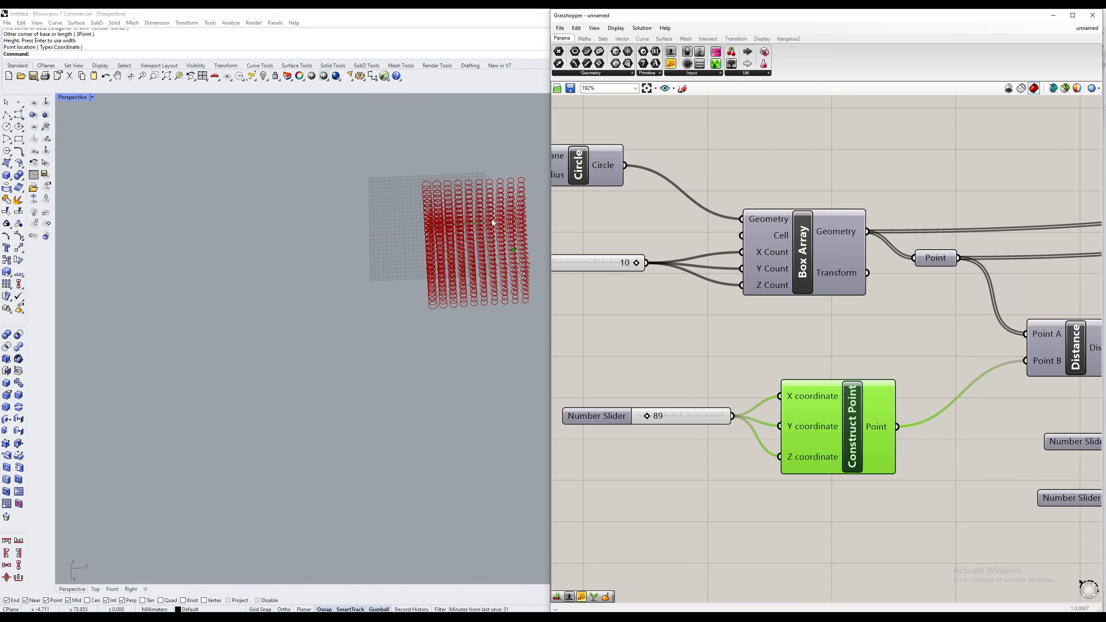
{"action": "right_click_drag", "start_coordinate": [523, 278], "coordinate": [403, 363]}
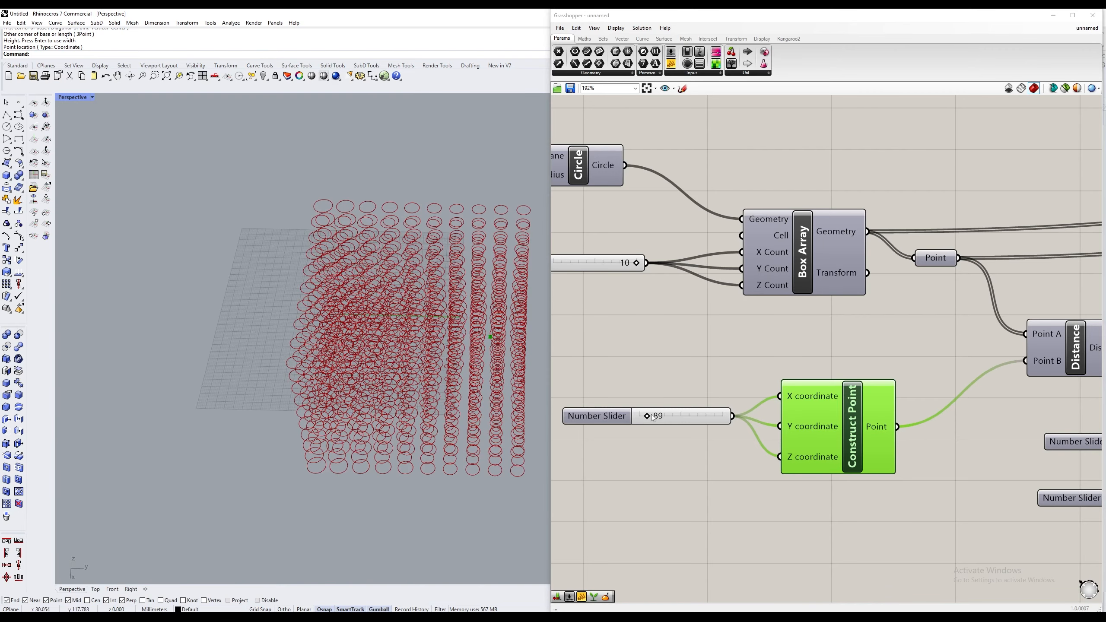
Step: Set the attractor coordinate slider to 68 and zoom the Perspective view to the extents of the 3D circle array
{"action": "left_click_drag", "start_coordinate": [652, 417], "coordinate": [649, 418]}
{"action": "right_click_drag", "start_coordinate": [425, 403], "coordinate": [234, 273]}
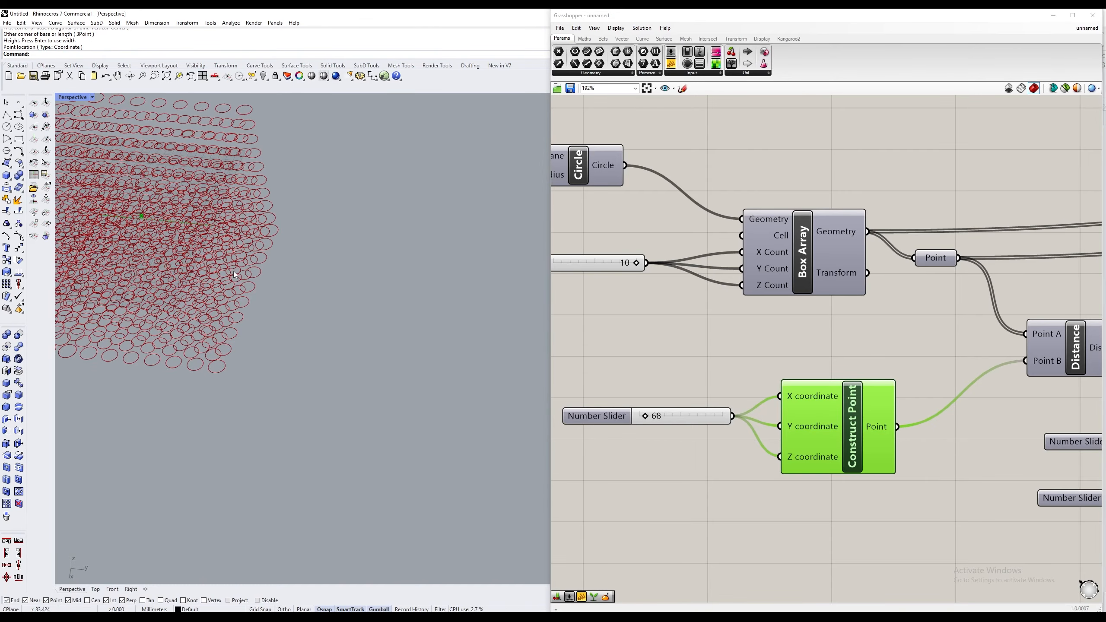
{"action": "scroll", "coordinate": [215, 284], "scroll_direction": "down", "scroll_amount": 5}
{"action": "type", "text": "zs"}
{"action": "key", "text": "Return"}
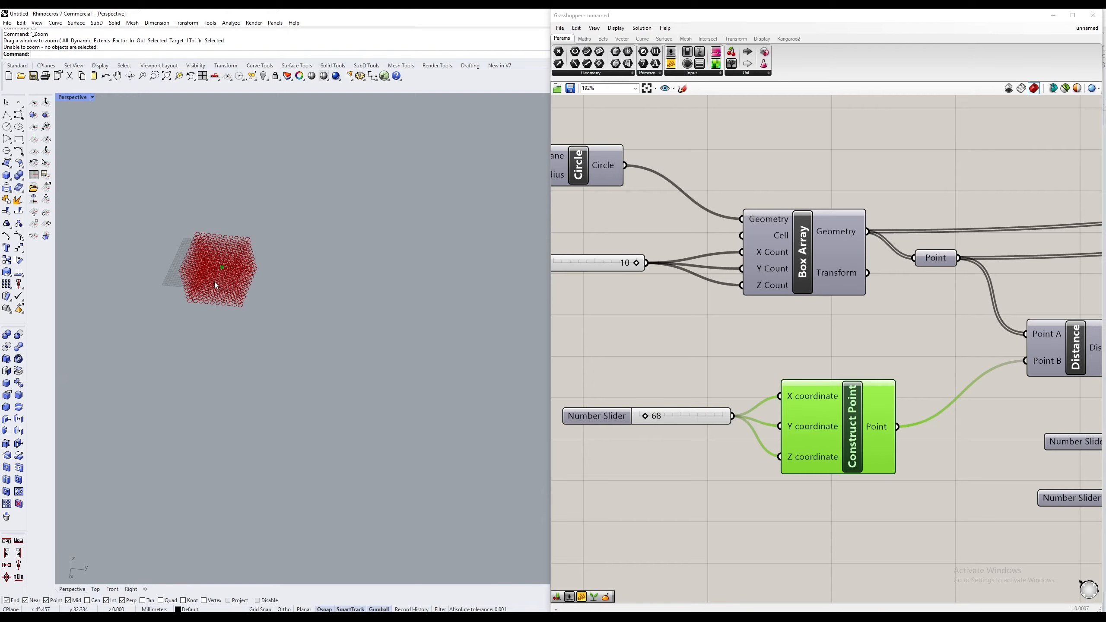
{"action": "type", "text": "ZE"}
{"action": "key", "text": "Return"}
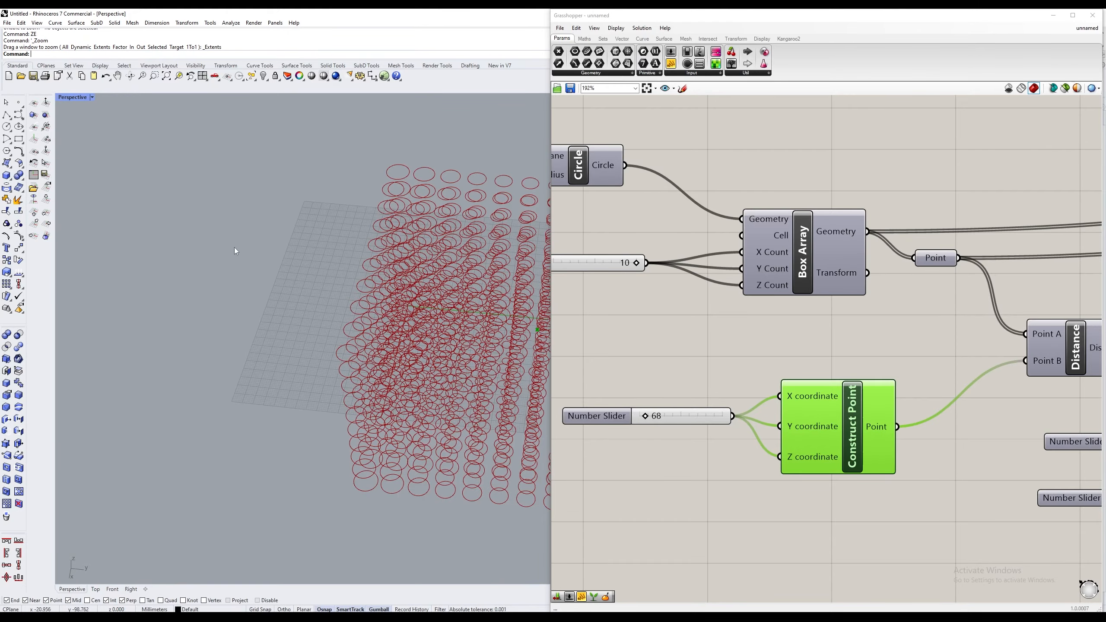
{"action": "right_click_drag", "start_coordinate": [234, 248], "coordinate": [257, 339]}
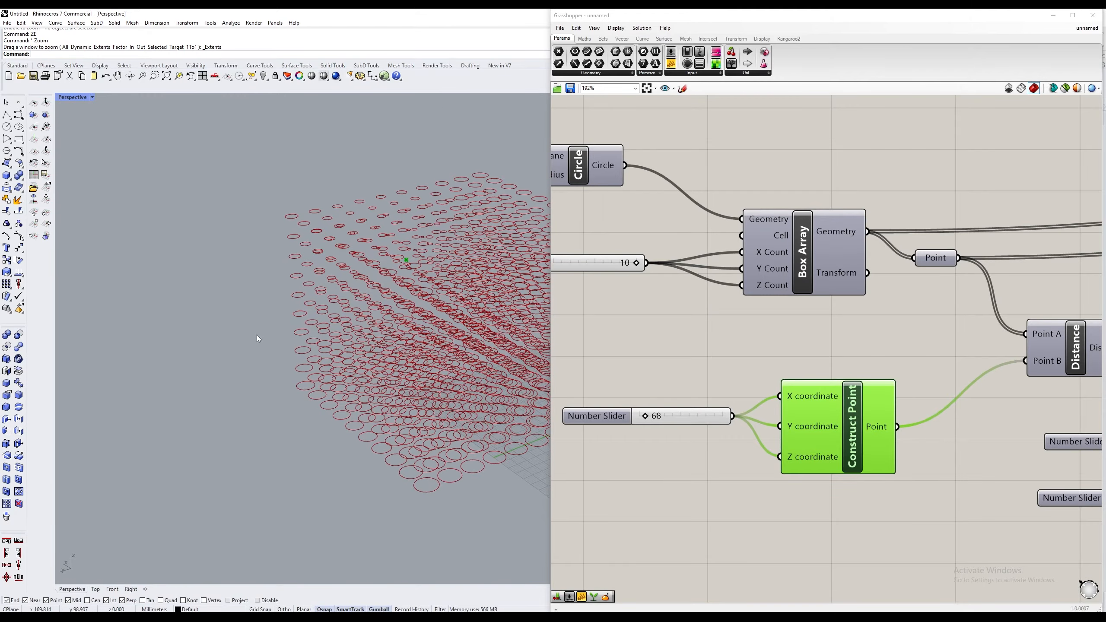
Step: Set the attractor coordinate slider to 0 and inspect the whole 3D circle array from different angles
{"action": "left_click_drag", "start_coordinate": [649, 419], "coordinate": [640, 417]}
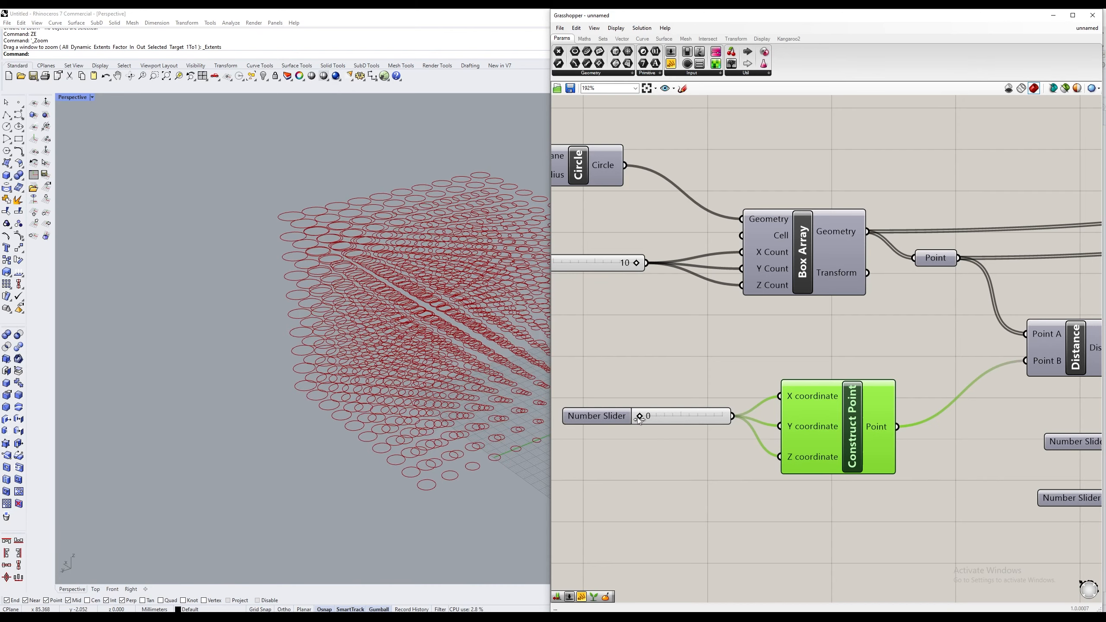
{"action": "scroll", "coordinate": [447, 356], "scroll_direction": "down", "scroll_amount": 3}
{"action": "right_click_drag", "start_coordinate": [452, 330], "coordinate": [488, 286]}
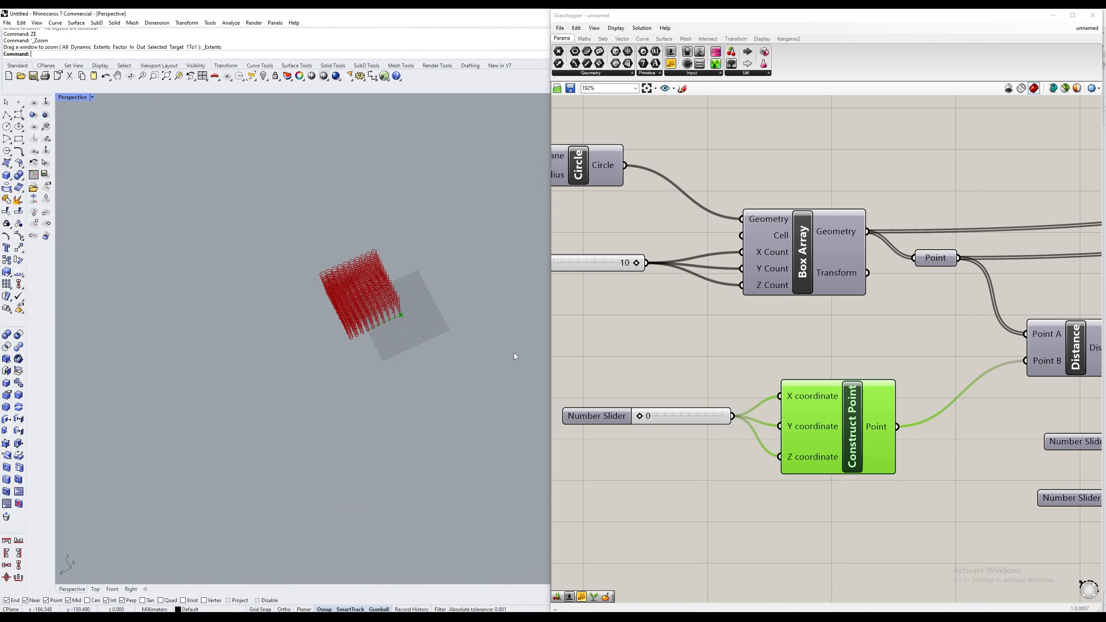
{"action": "scroll", "coordinate": [451, 295], "scroll_direction": "up", "scroll_amount": 4}
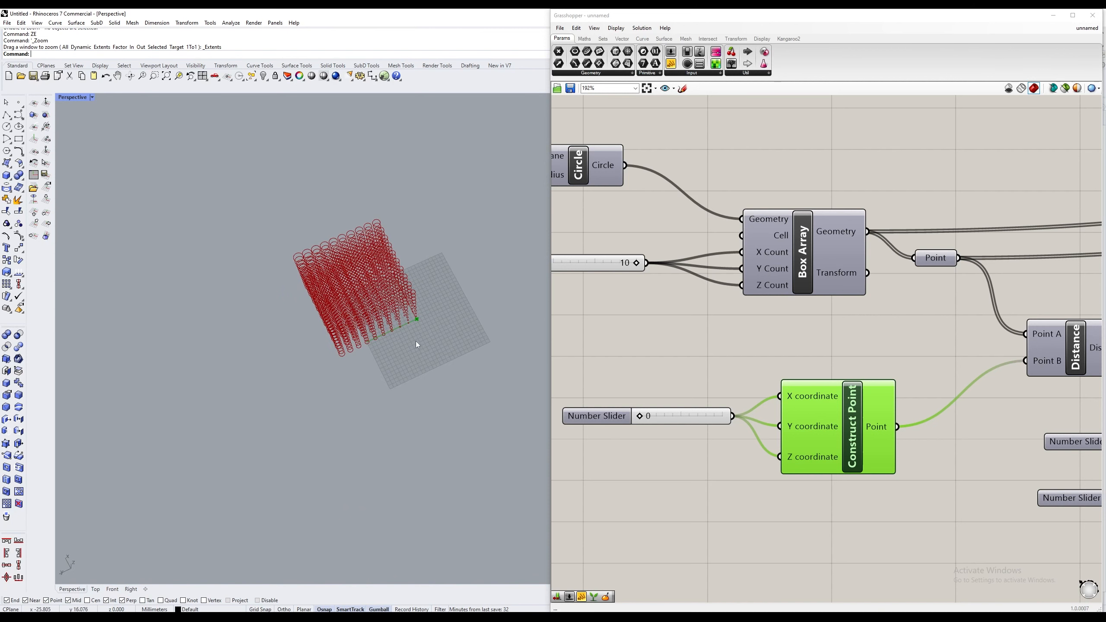
{"action": "right_click_drag", "start_coordinate": [460, 316], "coordinate": [380, 287]}
{"action": "scroll", "coordinate": [871, 453], "scroll_direction": "down", "scroll_amount": 3}
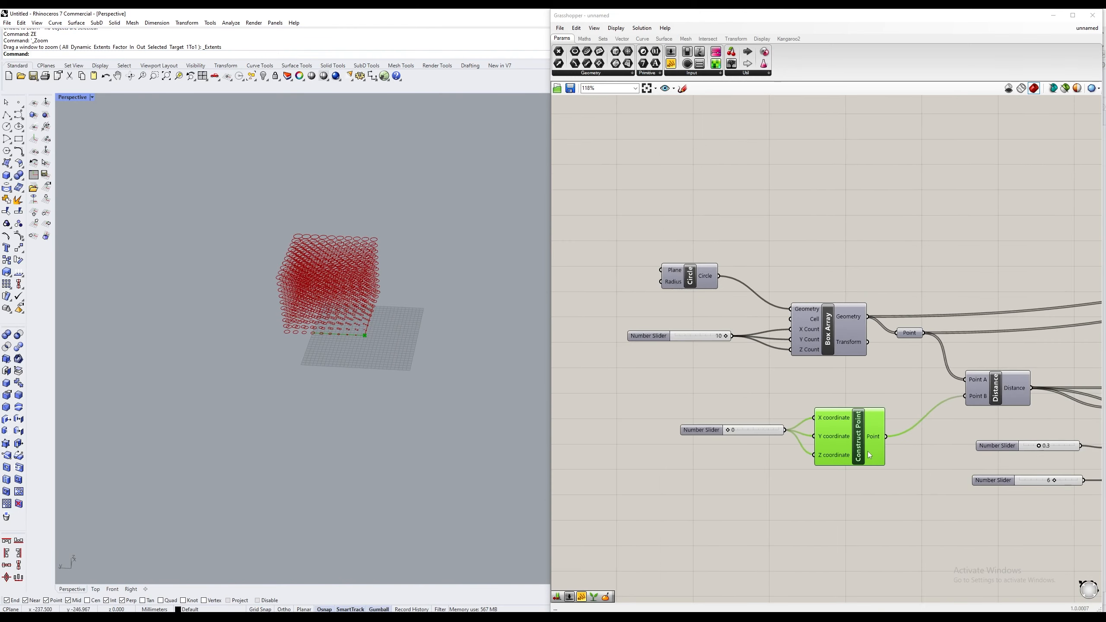
Step: Start a Spiral in Rhino and draw its vertical axis, about 94 mm long, beside the circle array in the Front view
{"action": "right_click_drag", "start_coordinate": [889, 440], "coordinate": [786, 355]}
{"action": "scroll", "coordinate": [786, 355], "scroll_direction": "down", "scroll_amount": 1}
{"action": "right_click_drag", "start_coordinate": [420, 358], "coordinate": [320, 390], "text": "shift"}
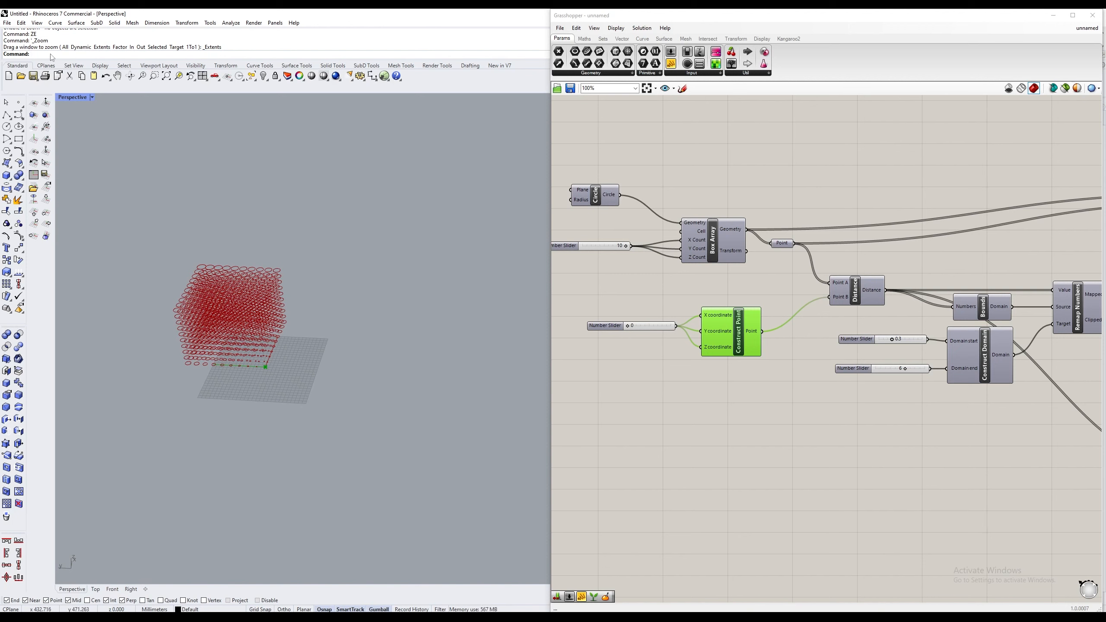
{"action": "type", "text": "Spri"}
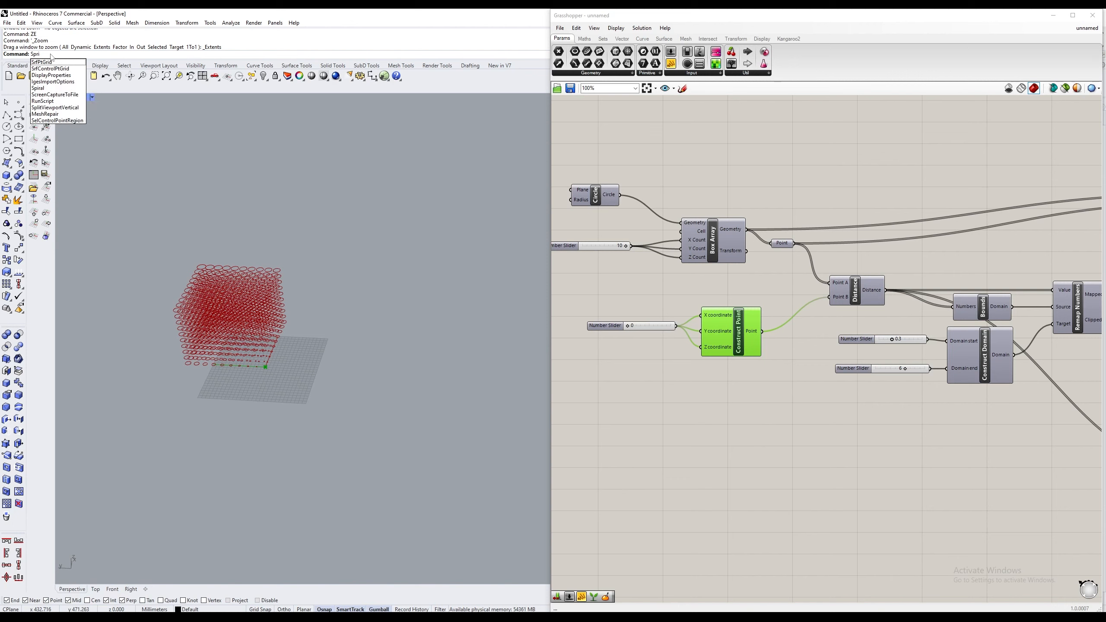
{"action": "left_click", "coordinate": [53, 88]}
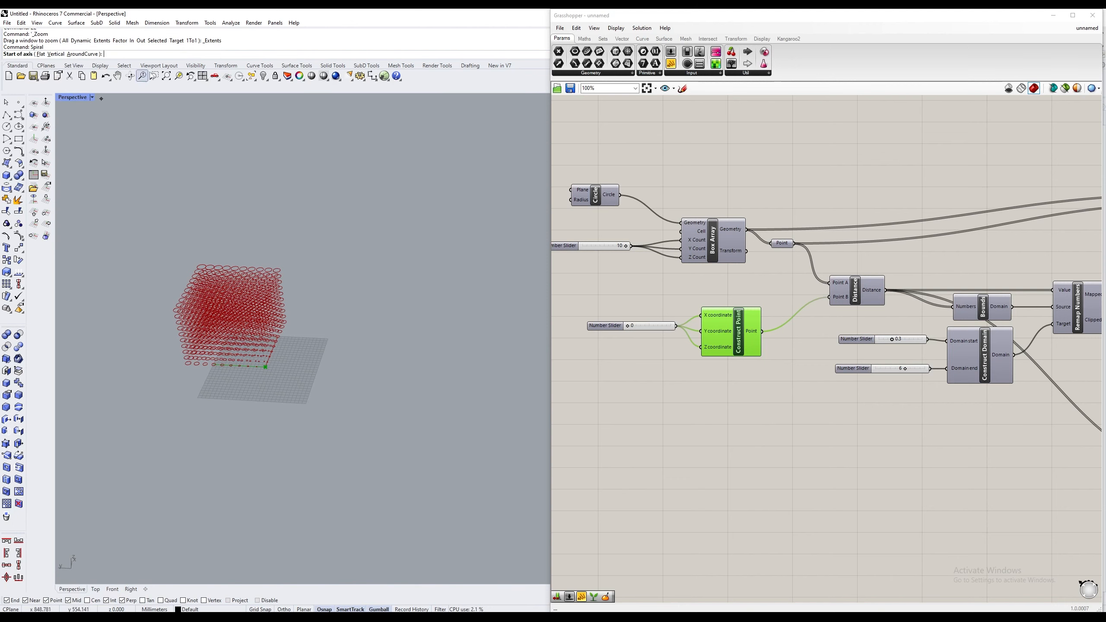
{"action": "left_click", "coordinate": [347, 447]}
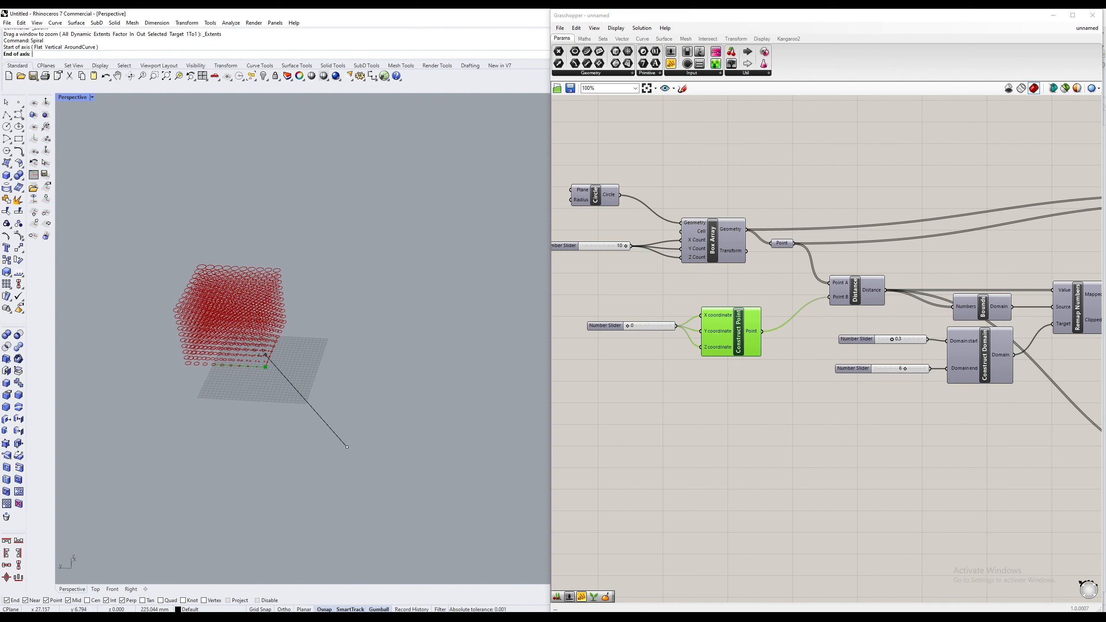
{"action": "double_click", "coordinate": [82, 98]}
{"action": "scroll", "coordinate": [258, 413], "scroll_direction": "down", "scroll_amount": 20}
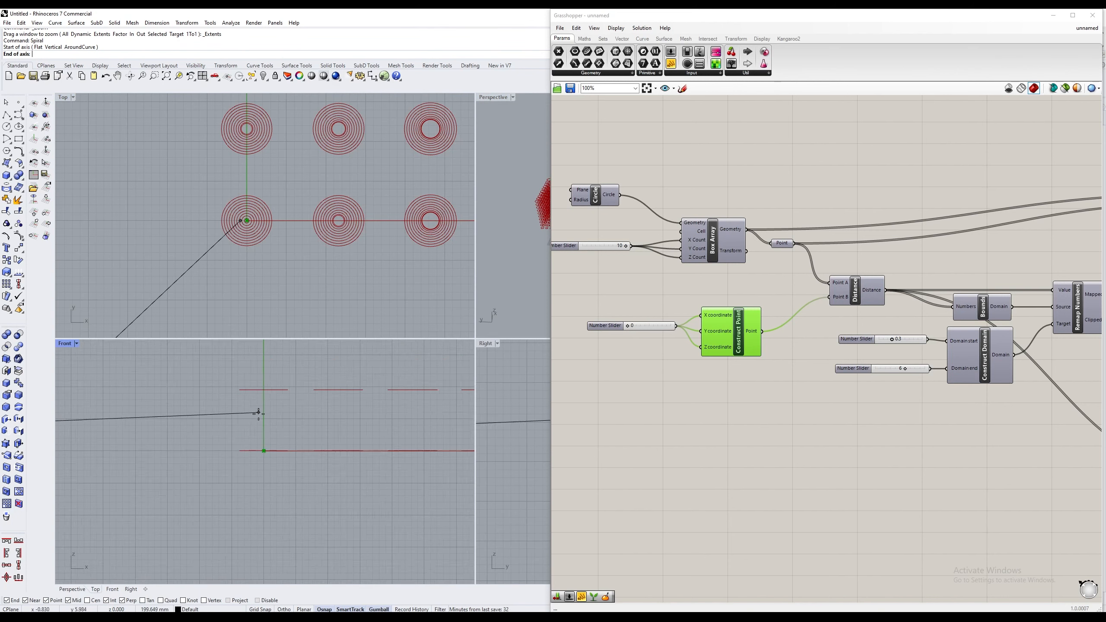
{"action": "right_click_drag", "start_coordinate": [165, 392], "coordinate": [205, 439]}
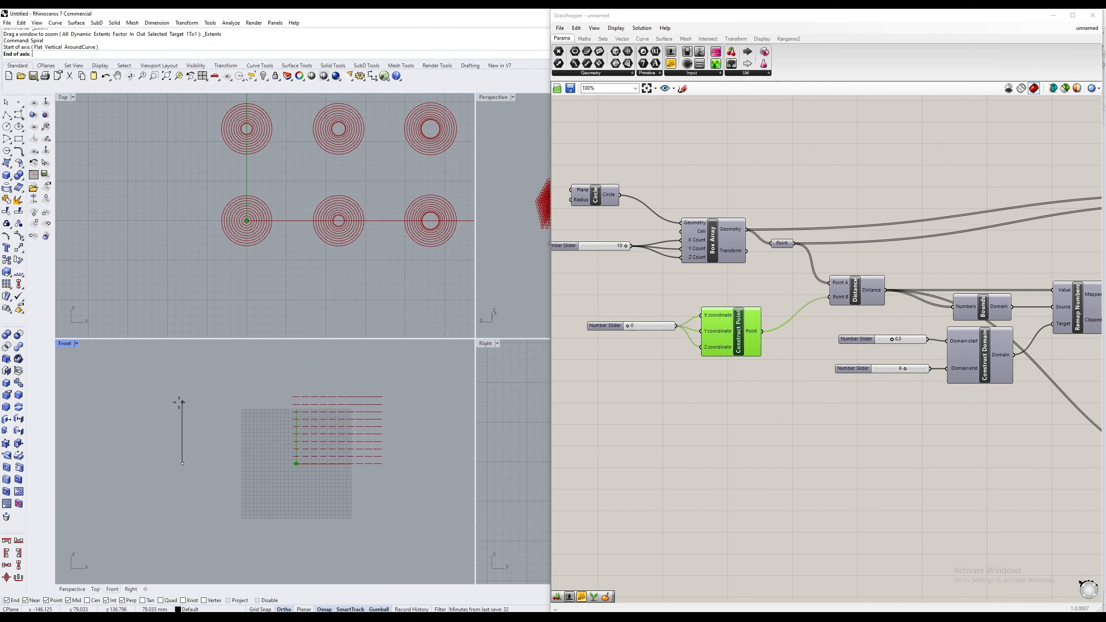
{"action": "left_click", "coordinate": [183, 391]}
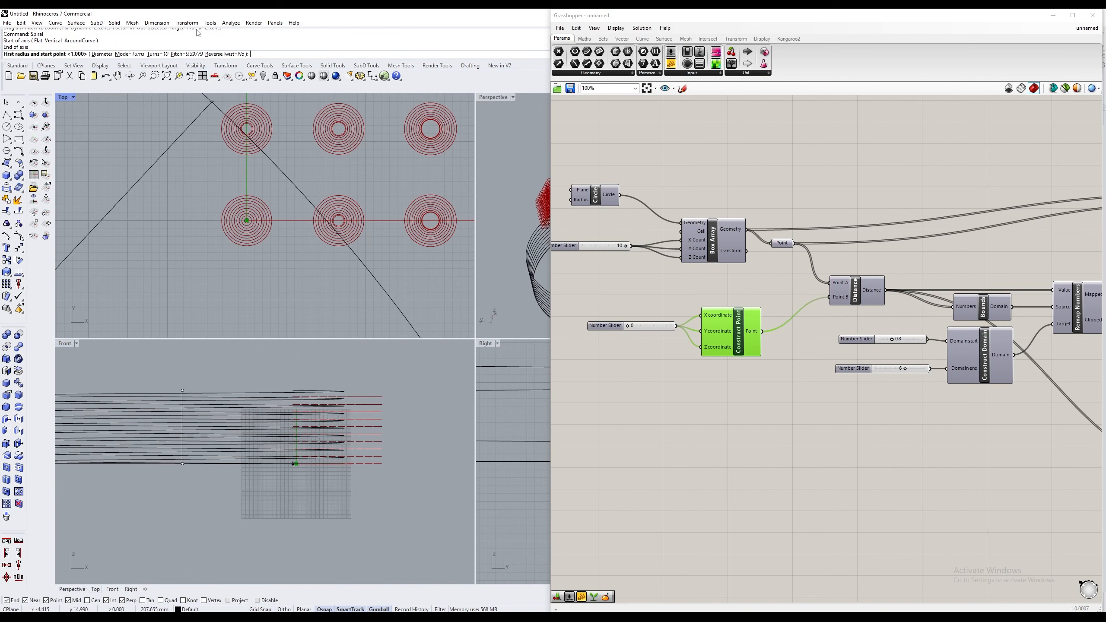
Step: Give the spiral 5 turns and taper it from a base radius of about 40 mm to a much smaller top radius
{"action": "left_click", "coordinate": [154, 54]}
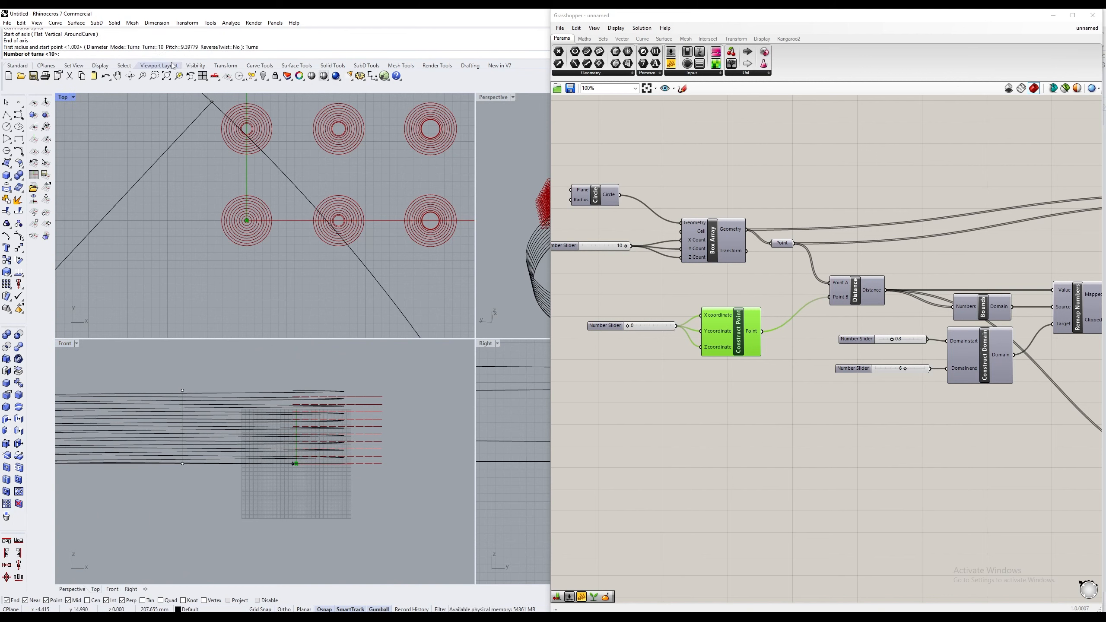
{"action": "key", "text": "Return"}
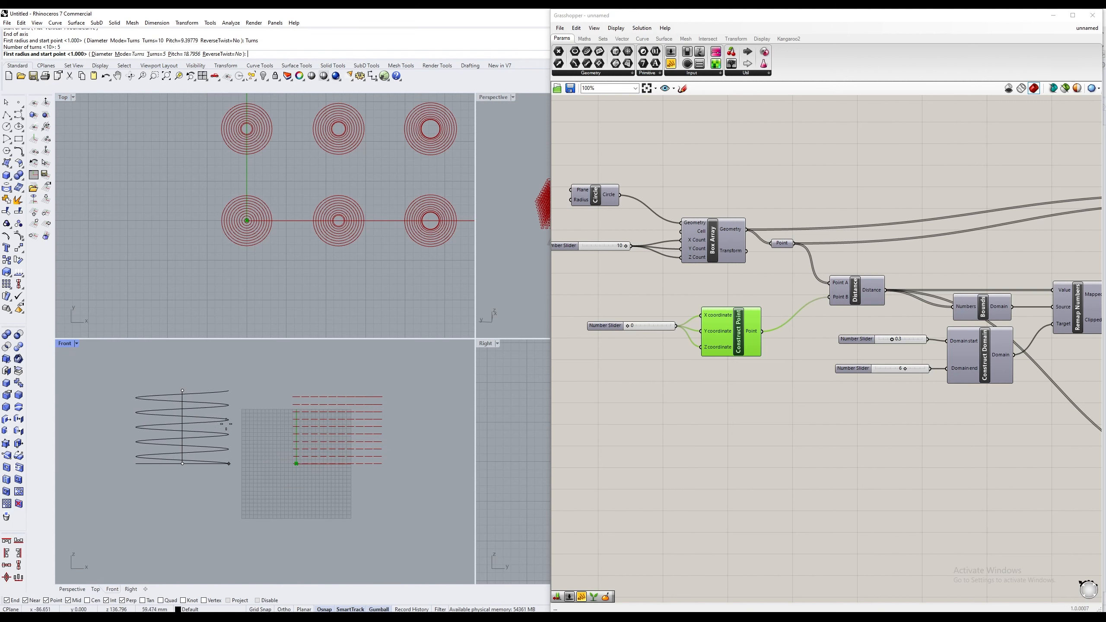
{"action": "scroll", "coordinate": [212, 418], "scroll_direction": "up", "scroll_amount": 3}
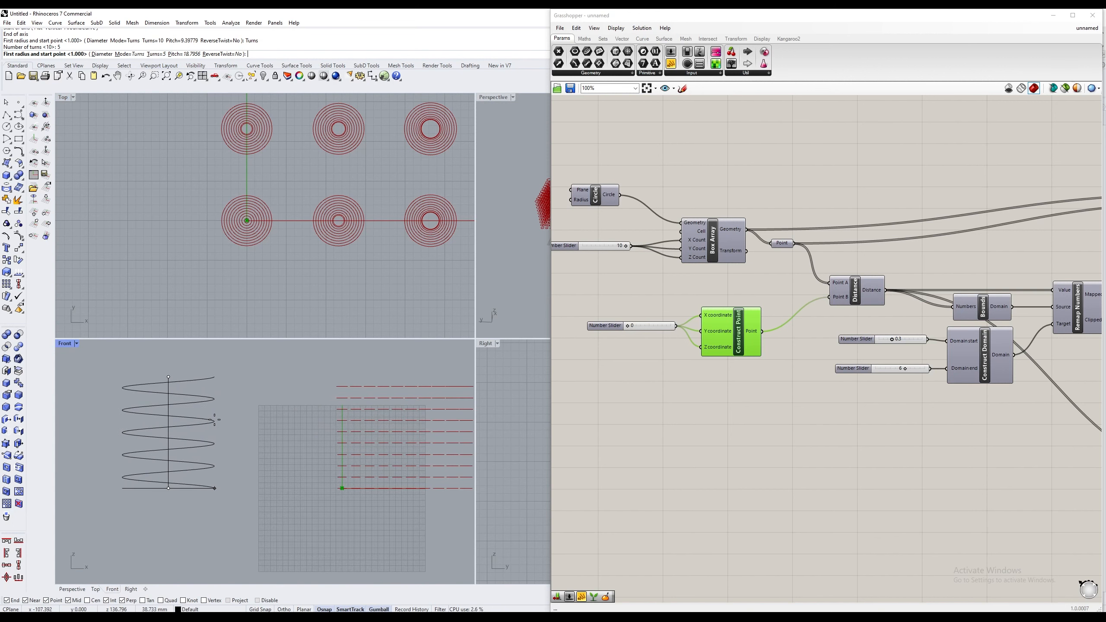
{"action": "left_click", "coordinate": [218, 420]}
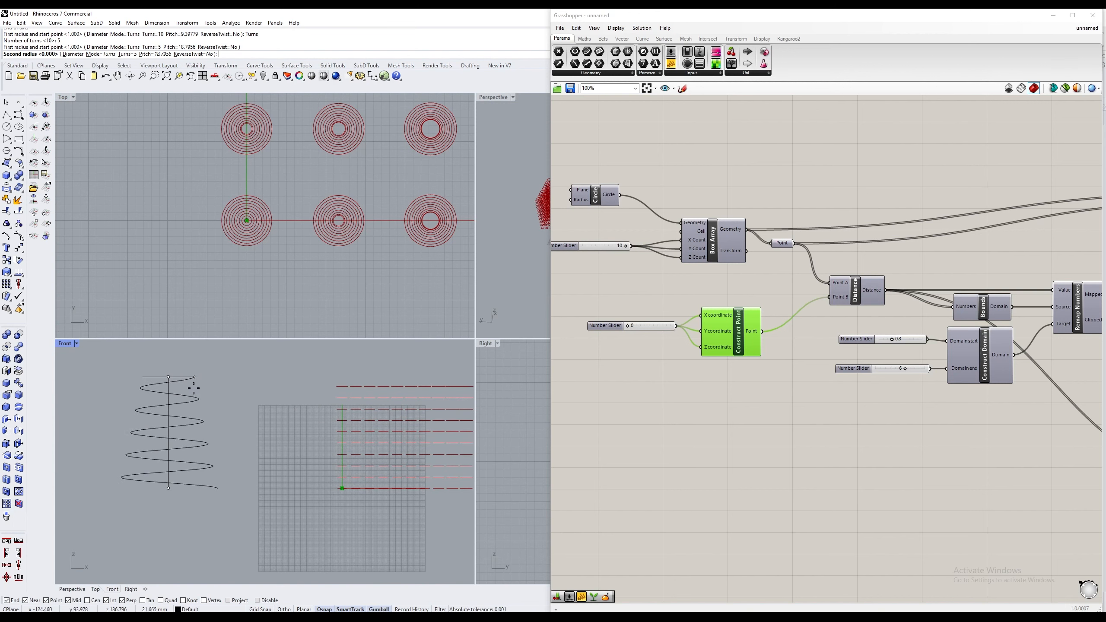
{"action": "left_click", "coordinate": [181, 378]}
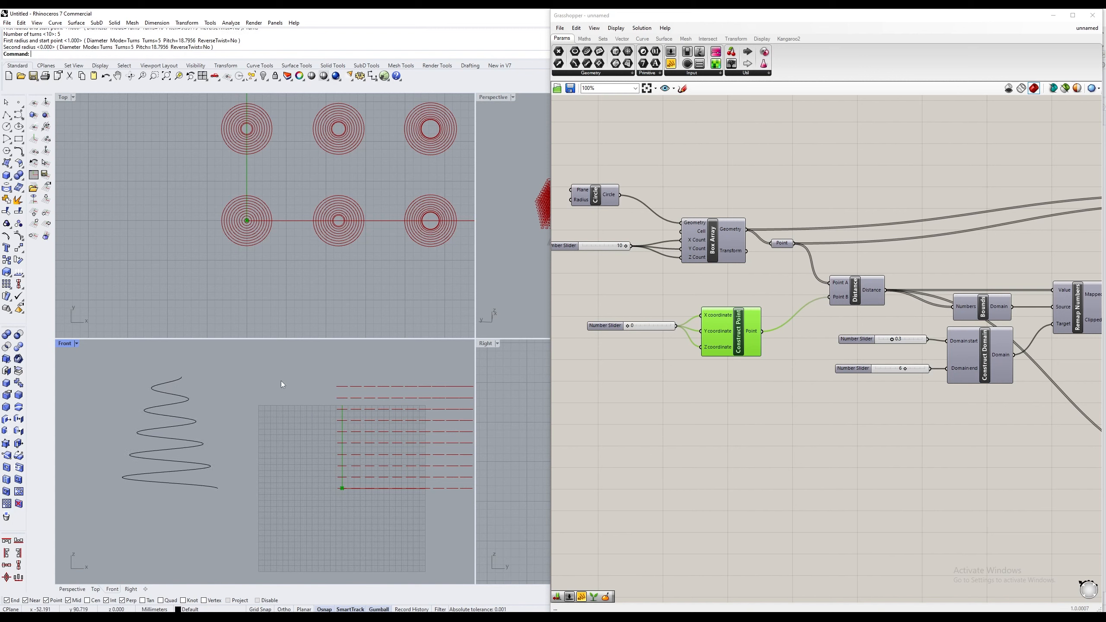
Step: Select the entire circle-array definition in Grasshopper and turn off its preview
{"action": "scroll", "coordinate": [295, 216], "scroll_direction": "down", "scroll_amount": 6}
{"action": "scroll", "coordinate": [305, 224], "scroll_direction": "down", "scroll_amount": 2}
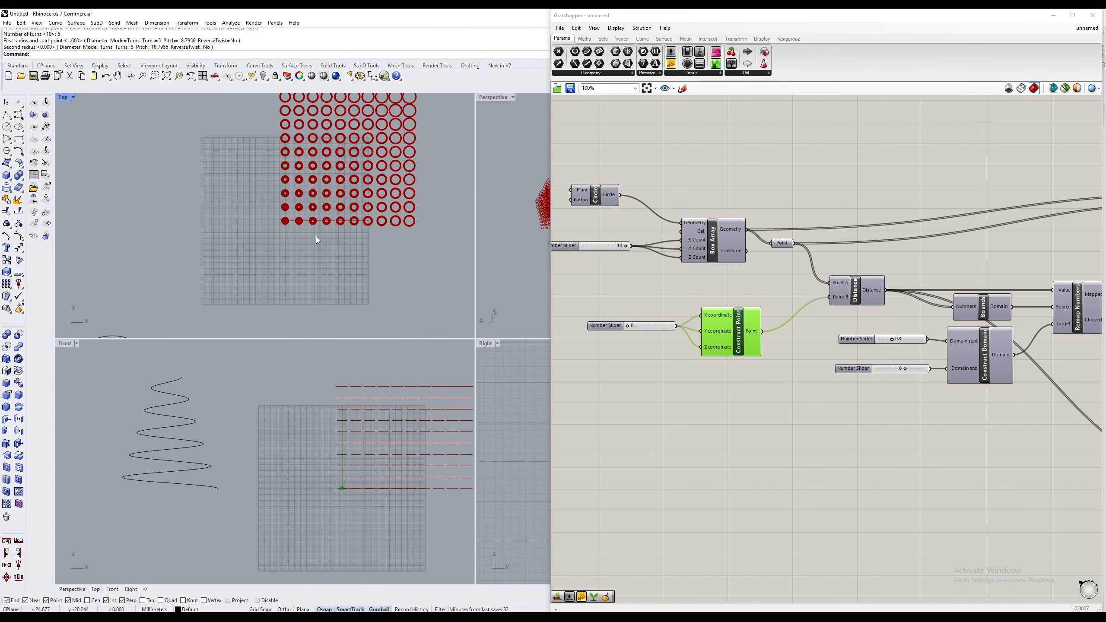
{"action": "scroll", "coordinate": [425, 157], "scroll_direction": "down", "scroll_amount": 4}
{"action": "scroll", "coordinate": [725, 318], "scroll_direction": "down", "scroll_amount": 5}
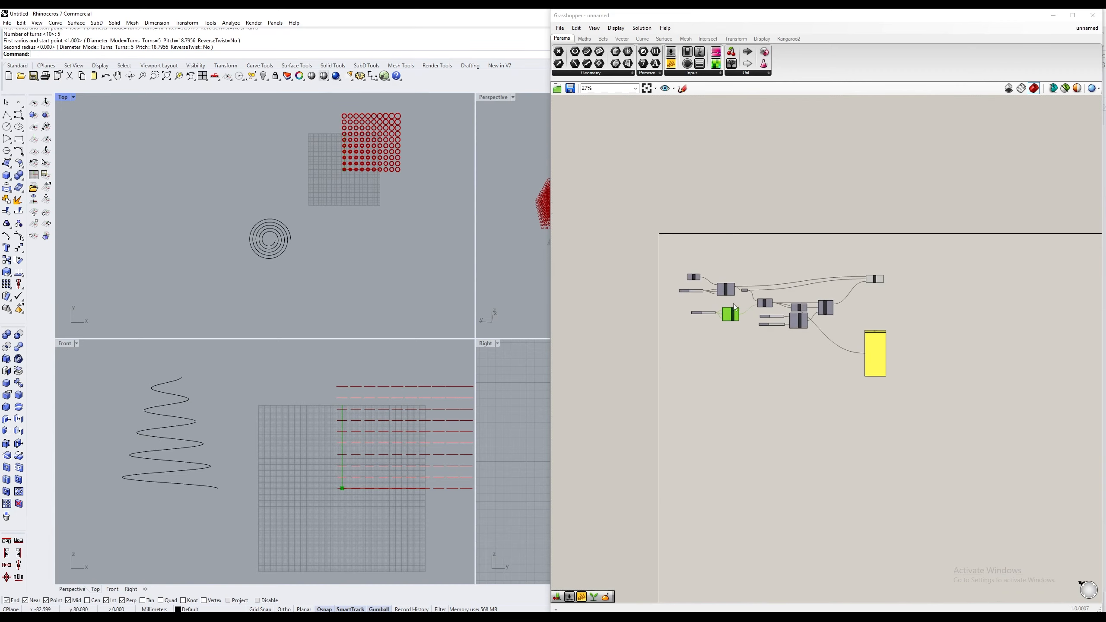
{"action": "left_click_drag", "start_coordinate": [941, 398], "coordinate": [677, 233]}
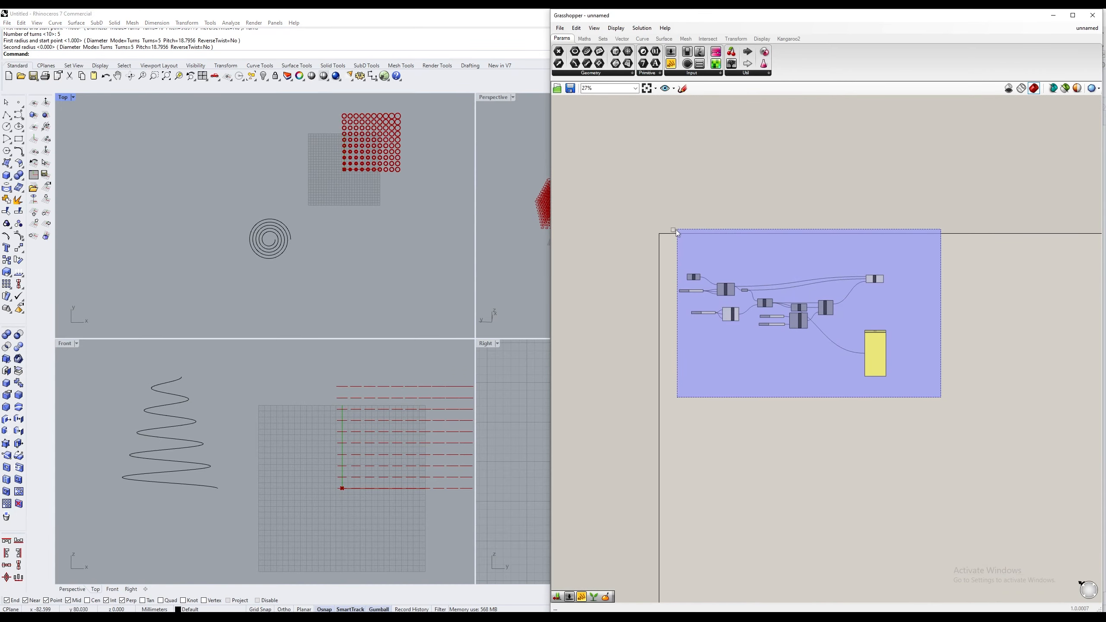
{"action": "right_click", "coordinate": [746, 417]}
{"action": "left_click", "coordinate": [769, 433]}
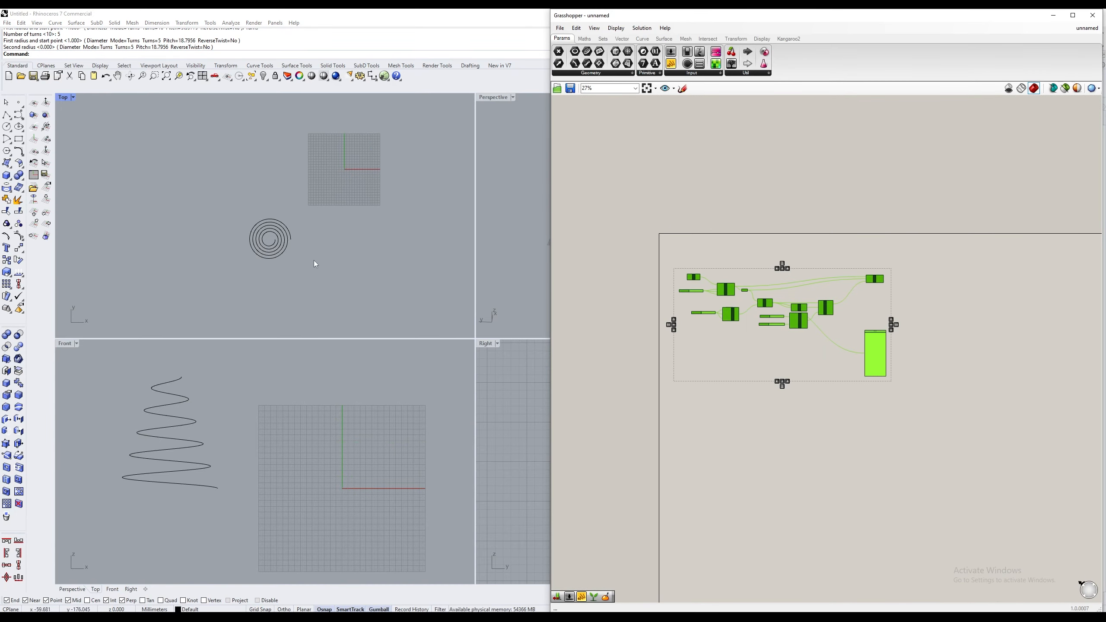
Step: Move the spiral curve onto the grid origin in the Top view and deselect it
{"action": "left_click_drag", "start_coordinate": [311, 268], "coordinate": [214, 199]}
{"action": "left_click_drag", "start_coordinate": [293, 216], "coordinate": [373, 143]}
{"action": "key", "text": "Escape"}
Step: Add a Box Array component on the empty canvas below the existing definition
{"action": "scroll", "coordinate": [709, 418], "scroll_direction": "up", "scroll_amount": 4}
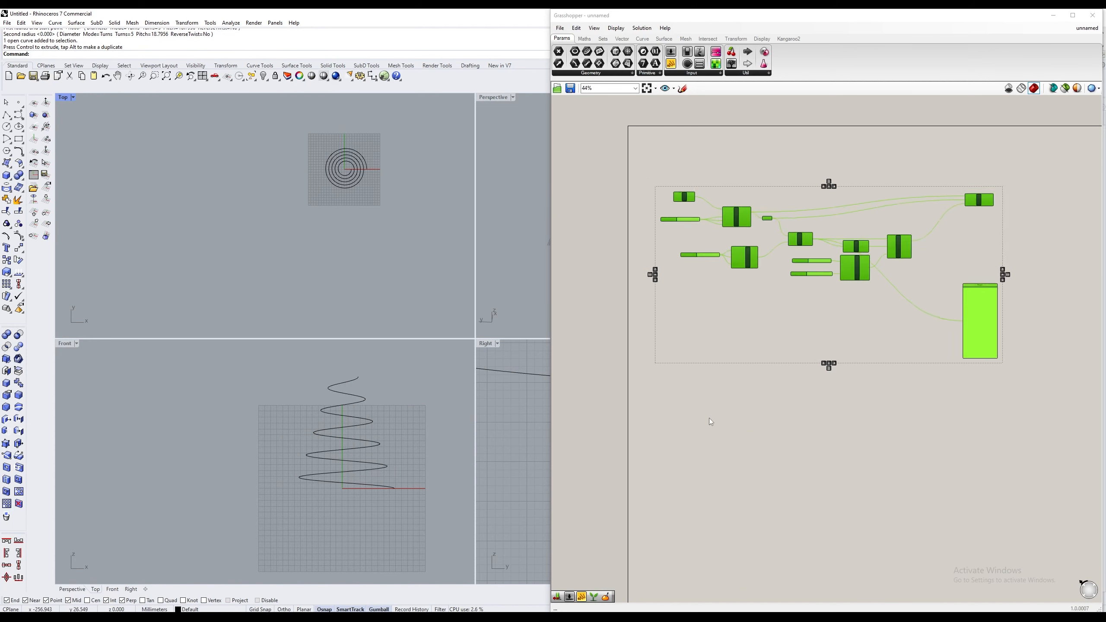
{"action": "left_click", "coordinate": [772, 476]}
{"action": "scroll", "coordinate": [710, 426], "scroll_direction": "up", "scroll_amount": 2}
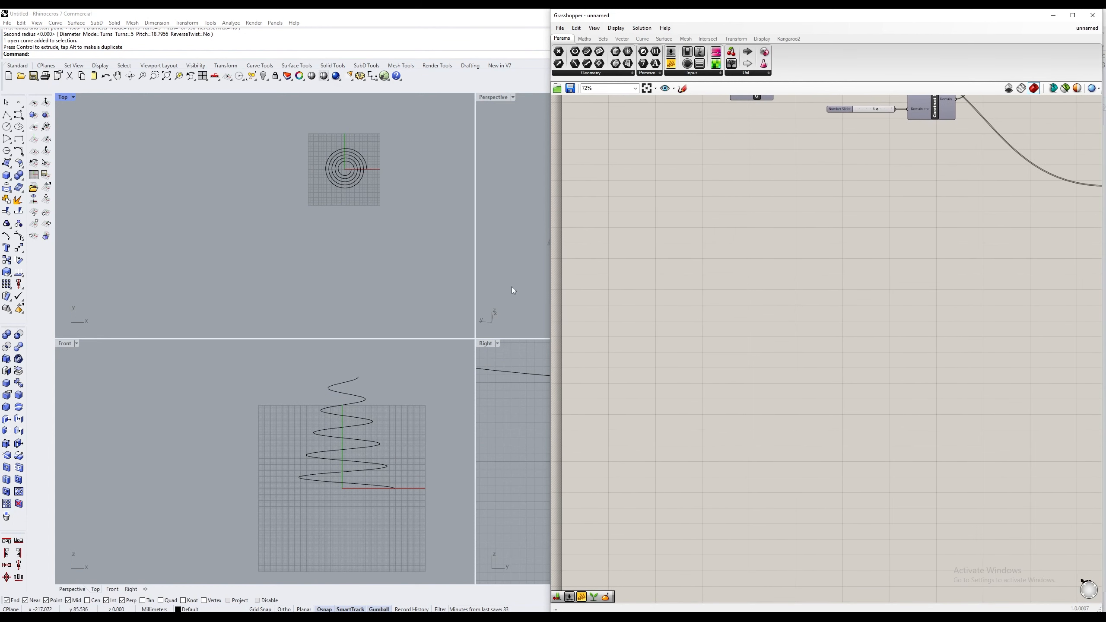
{"action": "scroll", "coordinate": [681, 329], "scroll_direction": "up", "scroll_amount": 1}
{"action": "double_click", "coordinate": [735, 339]}
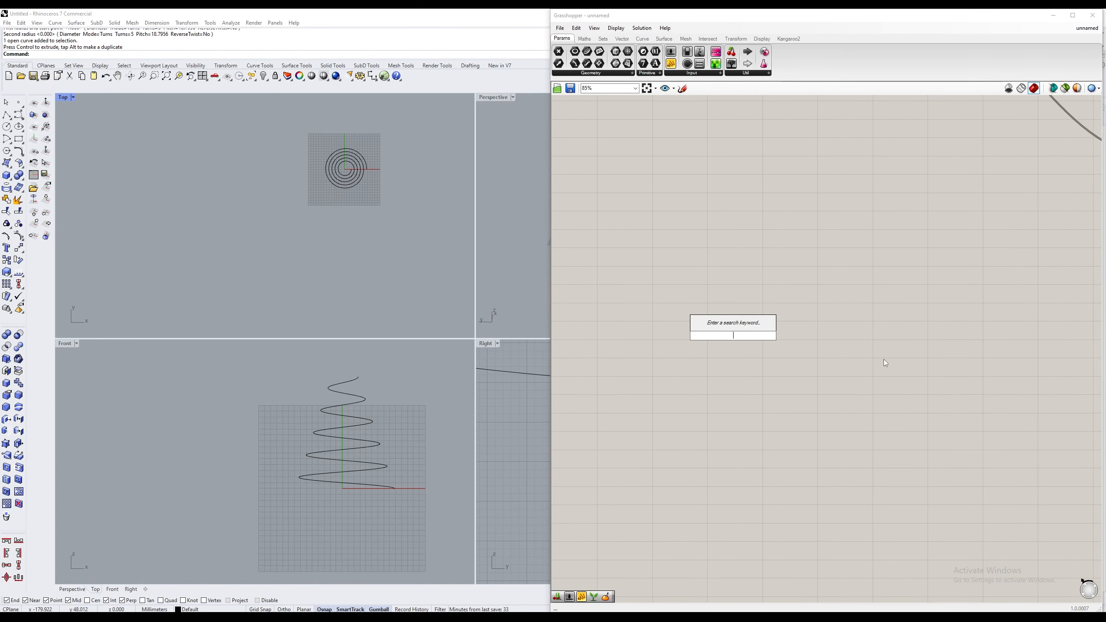
{"action": "type", "text": "box"}
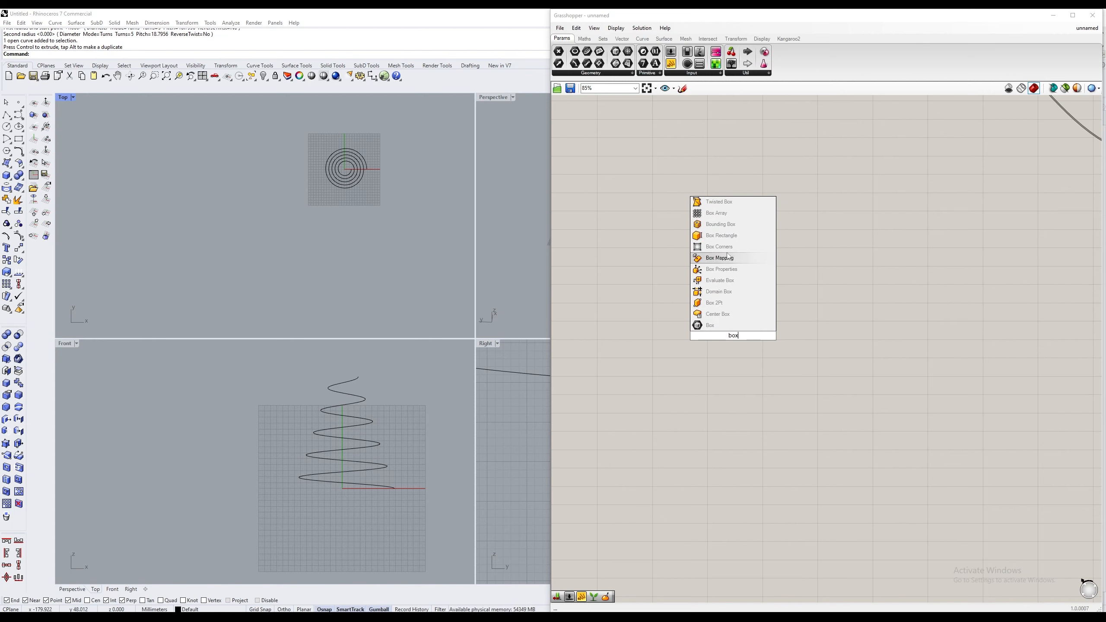
{"action": "left_click", "coordinate": [727, 212]}
{"action": "scroll", "coordinate": [723, 328], "scroll_direction": "up", "scroll_amount": 2}
{"action": "left_click_drag", "start_coordinate": [723, 328], "coordinate": [836, 328]}
Step: Add a Center Box component ahead of Box Array and connect its Box output to the Geometry input
{"action": "double_click", "coordinate": [700, 341]}
{"action": "type", "text": "box"}
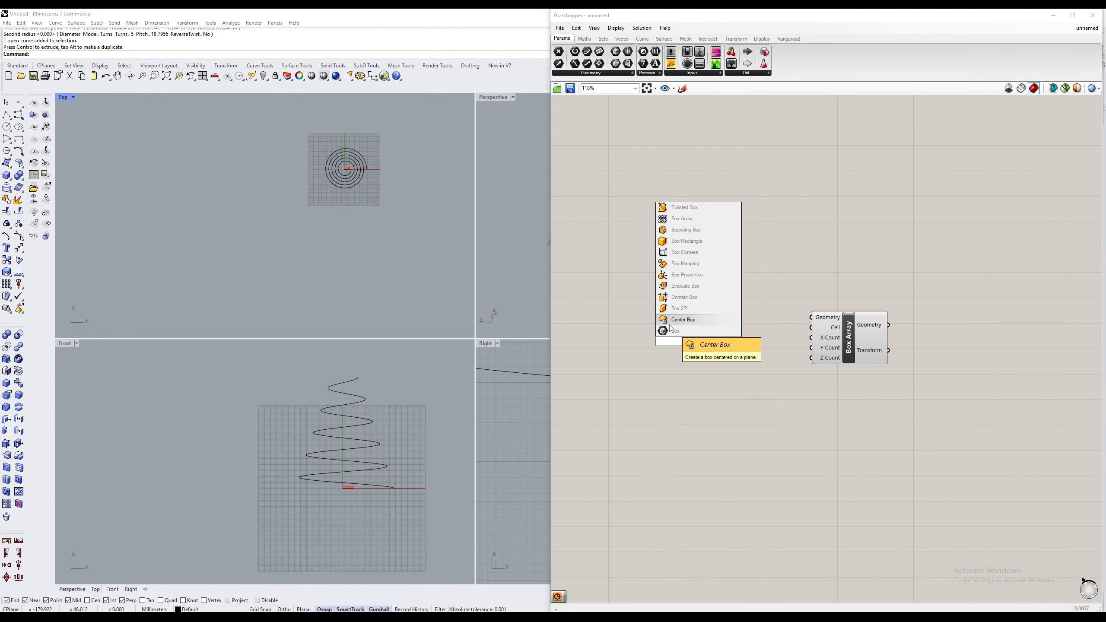
{"action": "left_click", "coordinate": [671, 324]}
{"action": "scroll", "coordinate": [705, 339], "scroll_direction": "up", "scroll_amount": 3}
{"action": "left_click", "coordinate": [714, 336]}
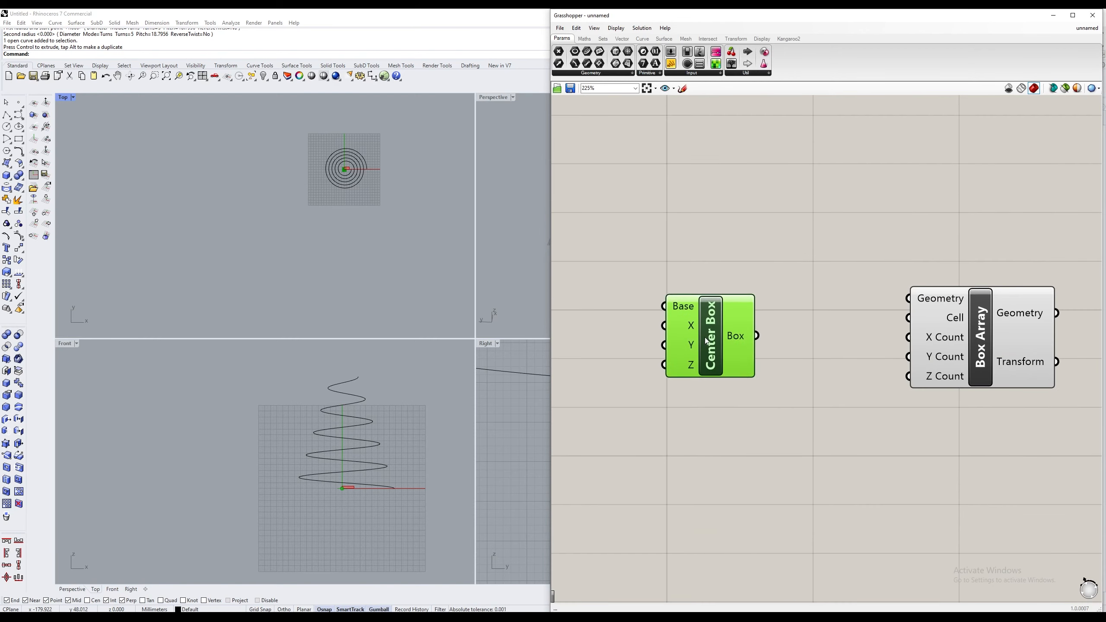
{"action": "left_click_drag", "start_coordinate": [759, 334], "coordinate": [908, 299]}
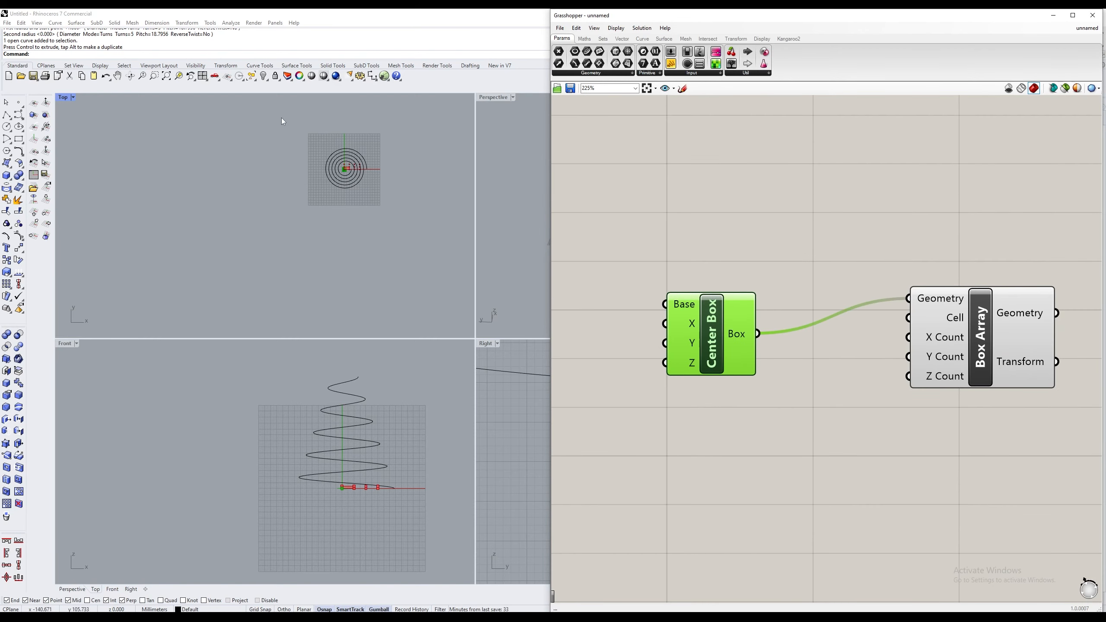
Step: Line Center Box up with Box Array's Geometry input and connect its Box output to the Cell input as well
{"action": "scroll", "coordinate": [394, 191], "scroll_direction": "up", "scroll_amount": 8}
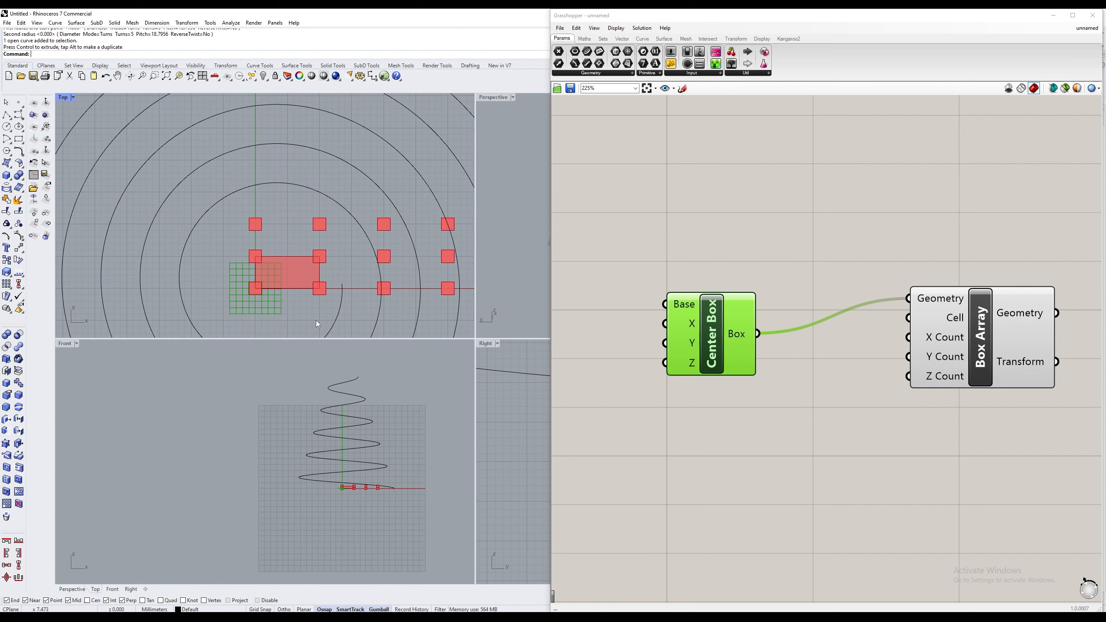
{"action": "double_click", "coordinate": [485, 98]}
{"action": "scroll", "coordinate": [288, 373], "scroll_direction": "up", "scroll_amount": 4}
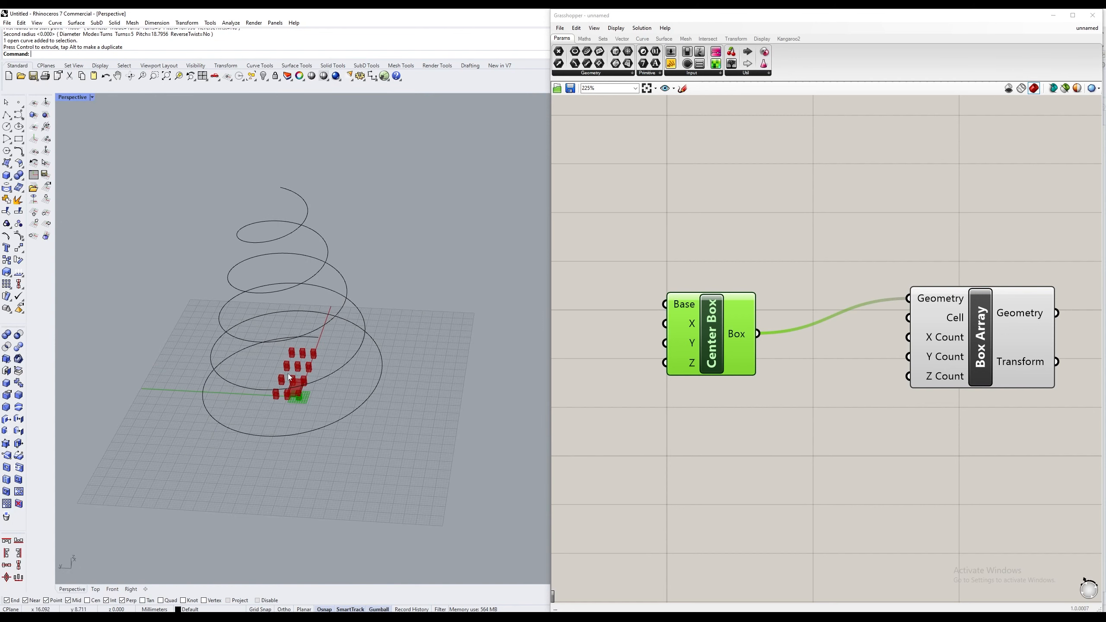
{"action": "scroll", "coordinate": [288, 373], "scroll_direction": "up", "scroll_amount": 7}
{"action": "right_click_drag", "start_coordinate": [277, 401], "coordinate": [372, 438]}
{"action": "scroll", "coordinate": [319, 432], "scroll_direction": "down", "scroll_amount": 3}
{"action": "left_click_drag", "start_coordinate": [732, 335], "coordinate": [734, 316]}
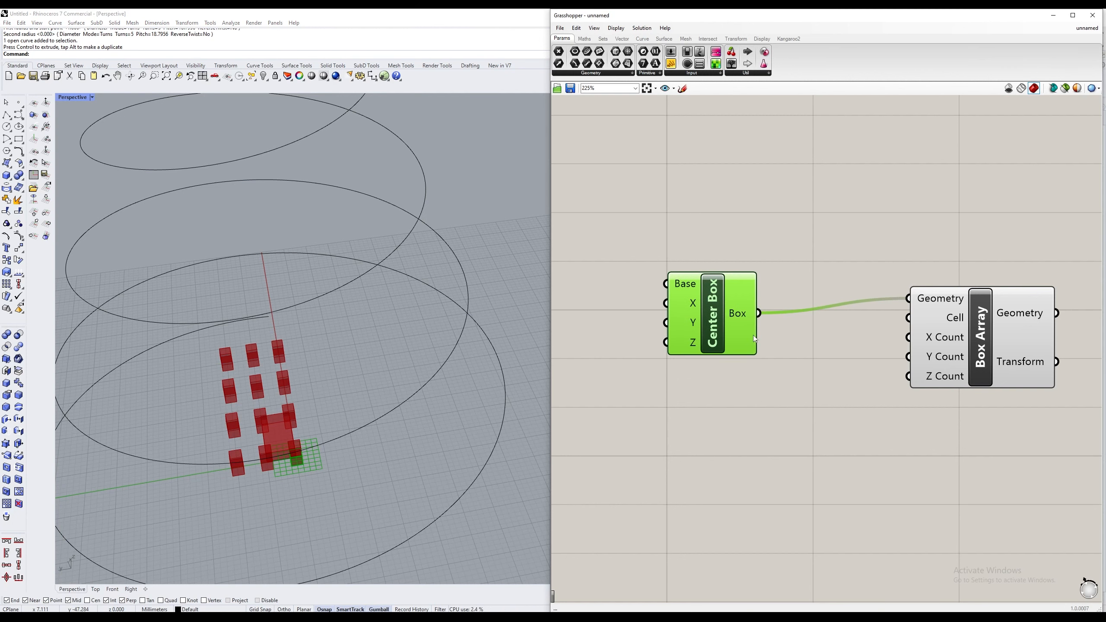
{"action": "left_click_drag", "start_coordinate": [721, 316], "coordinate": [718, 302]}
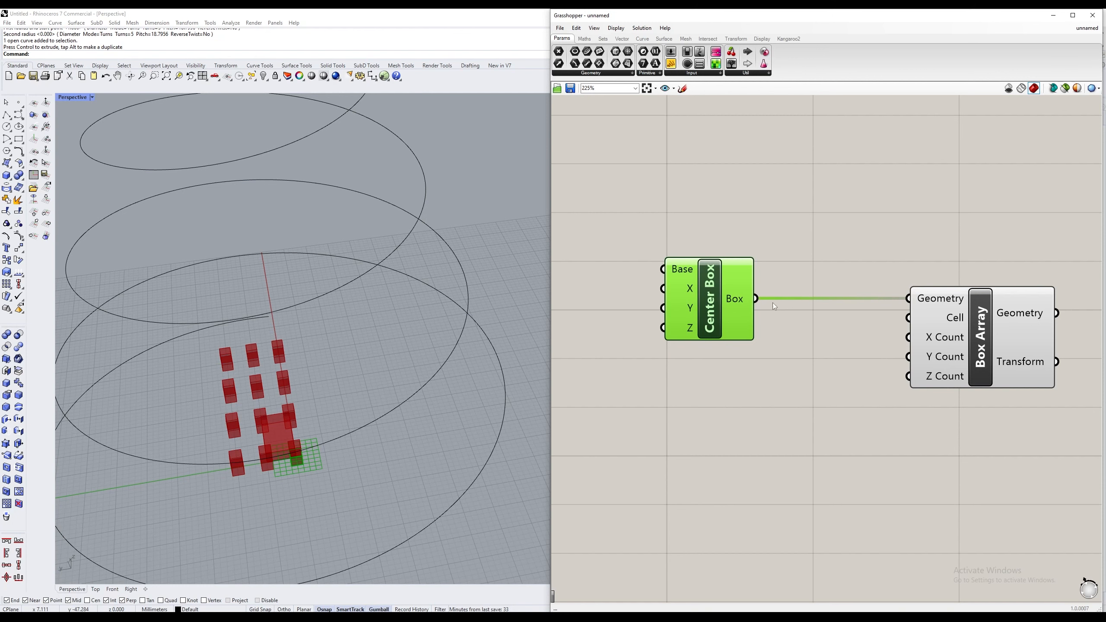
{"action": "left_click_drag", "start_coordinate": [758, 300], "coordinate": [908, 317]}
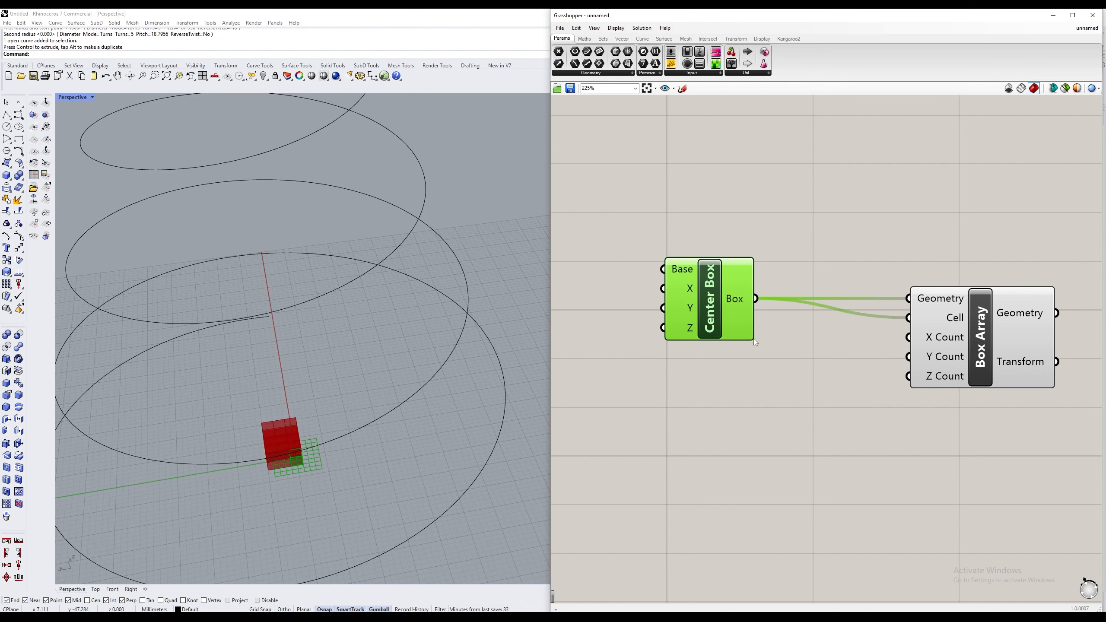
{"action": "scroll", "coordinate": [282, 447], "scroll_direction": "up", "scroll_amount": 3}
{"action": "right_click_drag", "start_coordinate": [282, 447], "coordinate": [311, 483]}
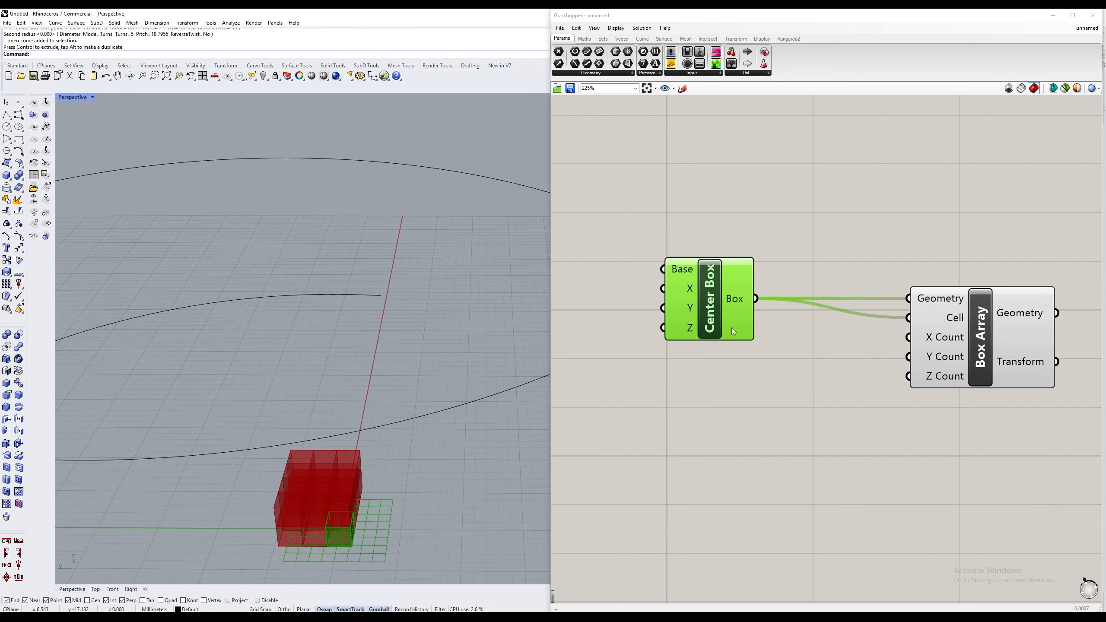
Step: Add a number slider with the value 5 and place it ahead of Center Box
{"action": "left_click_drag", "start_coordinate": [733, 331], "coordinate": [728, 307]}
{"action": "right_click_drag", "start_coordinate": [657, 294], "coordinate": [805, 299]}
{"action": "scroll", "coordinate": [468, 369], "scroll_direction": "down", "scroll_amount": 1}
{"action": "scroll", "coordinate": [373, 389], "scroll_direction": "down", "scroll_amount": 5}
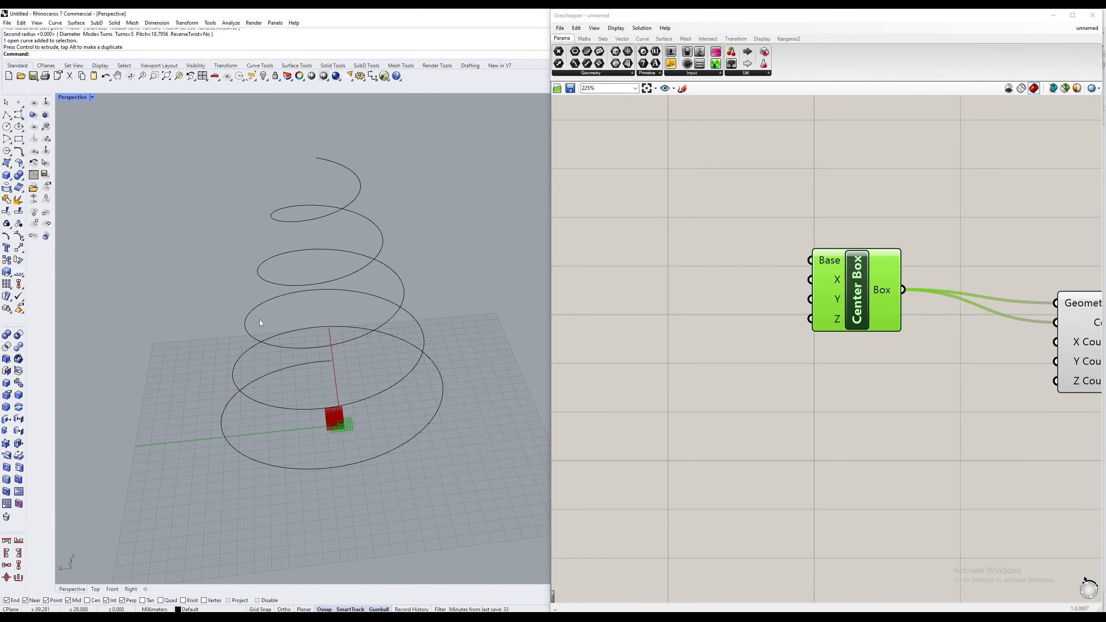
{"action": "double_click", "coordinate": [704, 301]}
{"action": "type", "text": "5"}
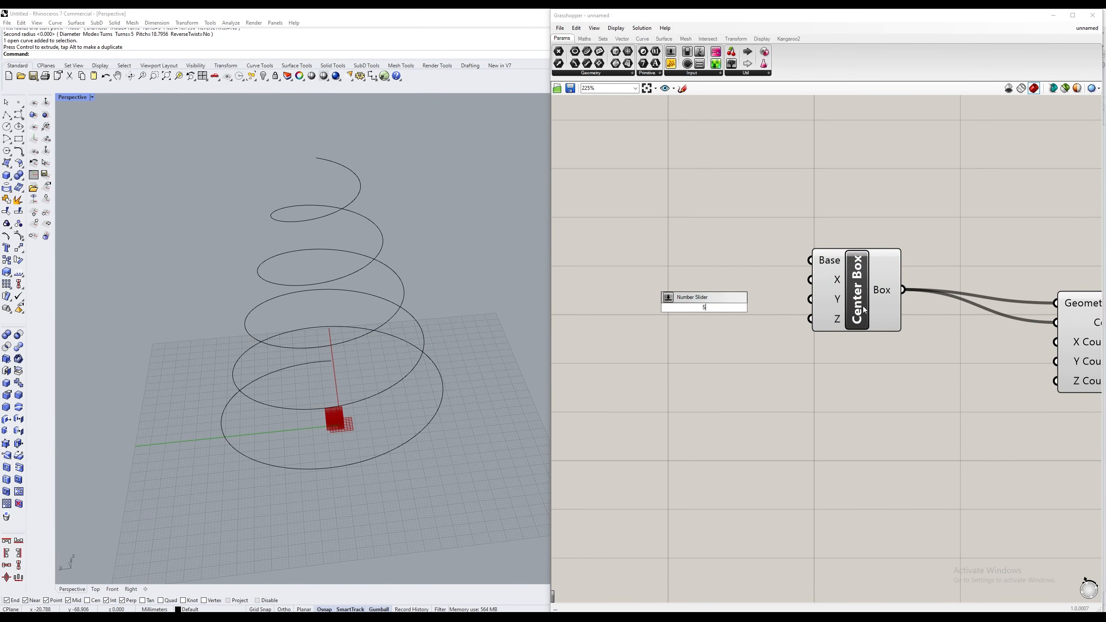
{"action": "key", "text": "Return"}
{"action": "left_click_drag", "start_coordinate": [631, 309], "coordinate": [567, 302]}
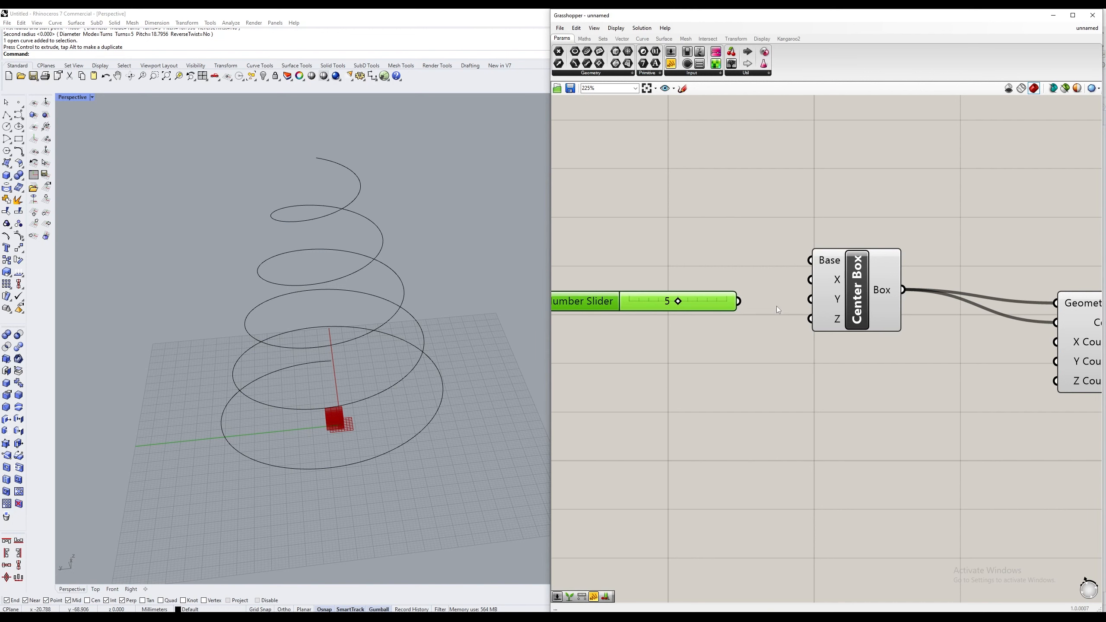
Step: Connect the 5 slider to Center Box's X, Y and Z inputs
{"action": "left_click_drag", "start_coordinate": [737, 302], "coordinate": [810, 279]}
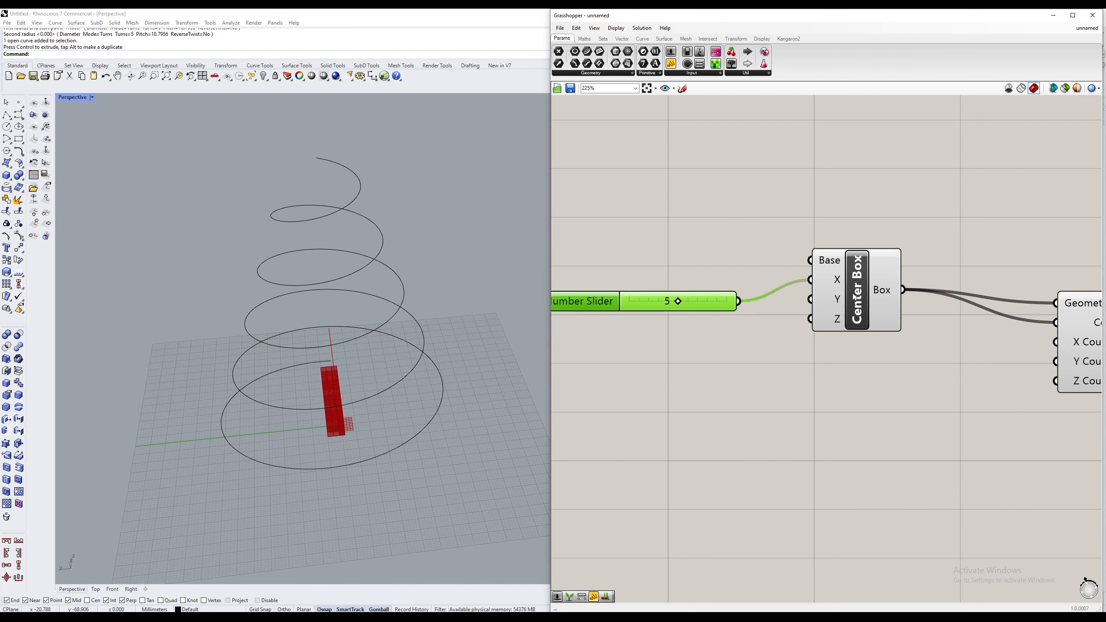
{"action": "left_click_drag", "start_coordinate": [738, 301], "coordinate": [810, 299]}
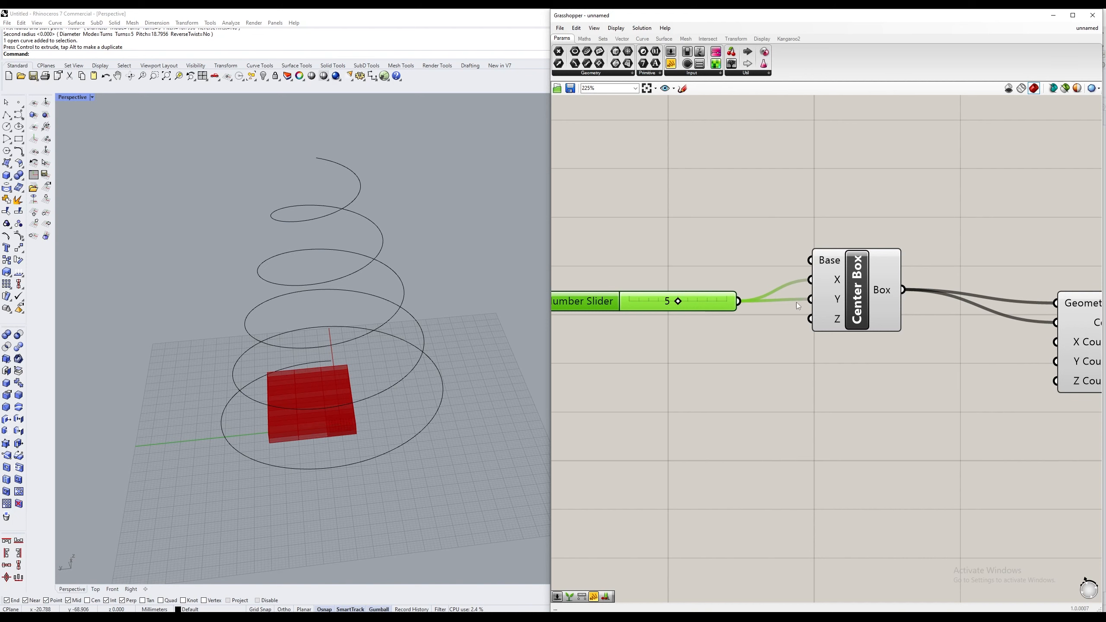
{"action": "left_click_drag", "start_coordinate": [739, 301], "coordinate": [810, 319]}
{"action": "scroll", "coordinate": [345, 434], "scroll_direction": "up", "scroll_amount": 5}
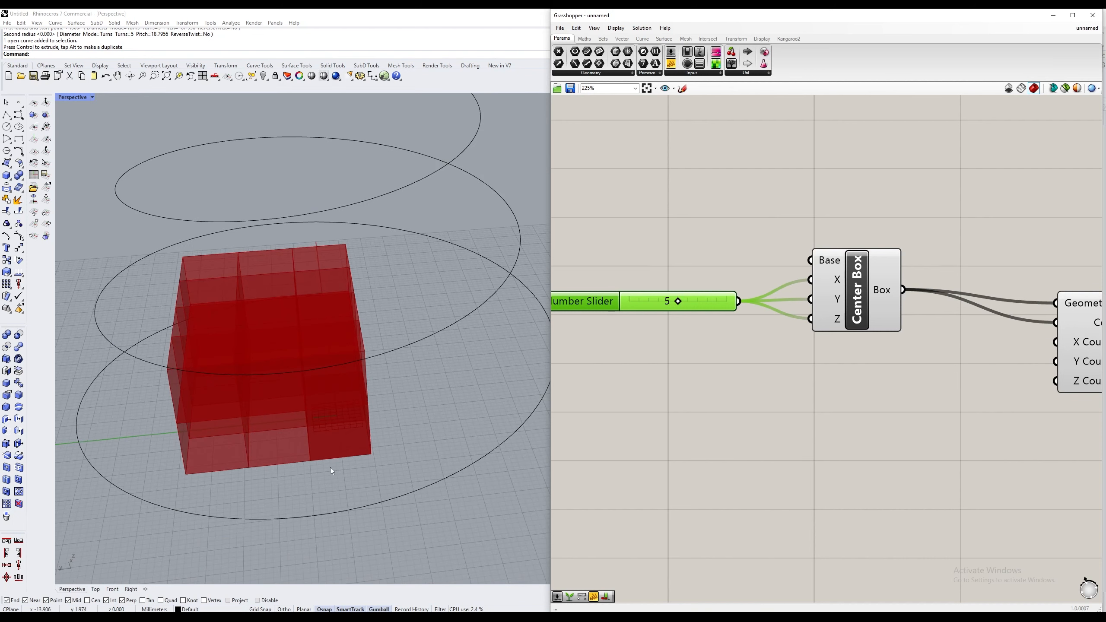
Step: Set the number slider feeding Center Box's X, Y and Z inputs to 4
{"action": "scroll", "coordinate": [303, 439], "scroll_direction": "down", "scroll_amount": 5}
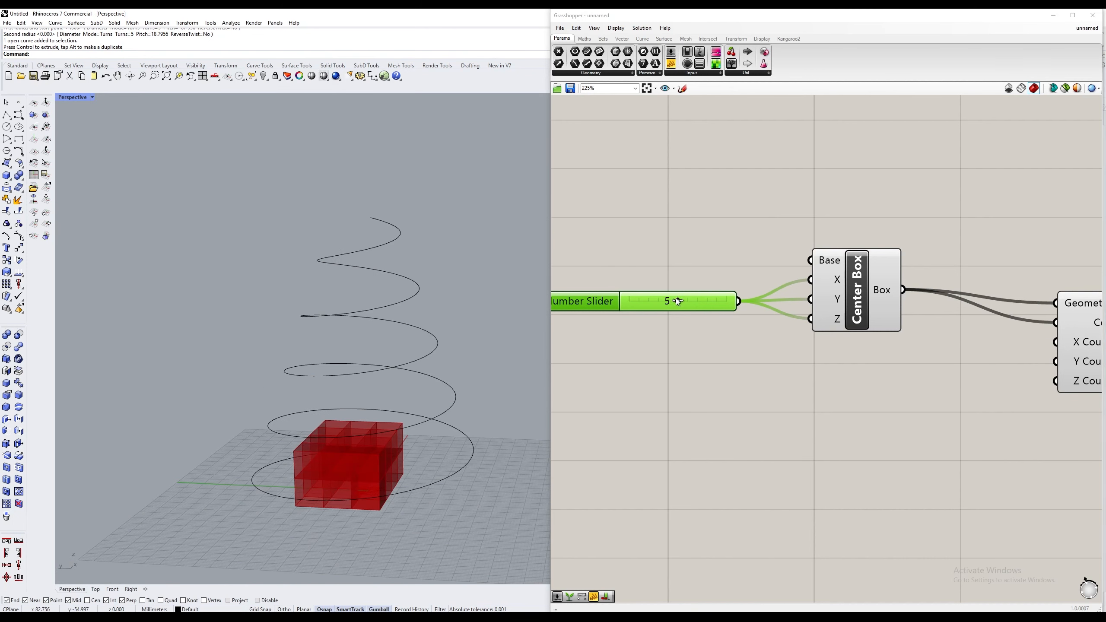
{"action": "left_click_drag", "start_coordinate": [677, 301], "coordinate": [669, 300]}
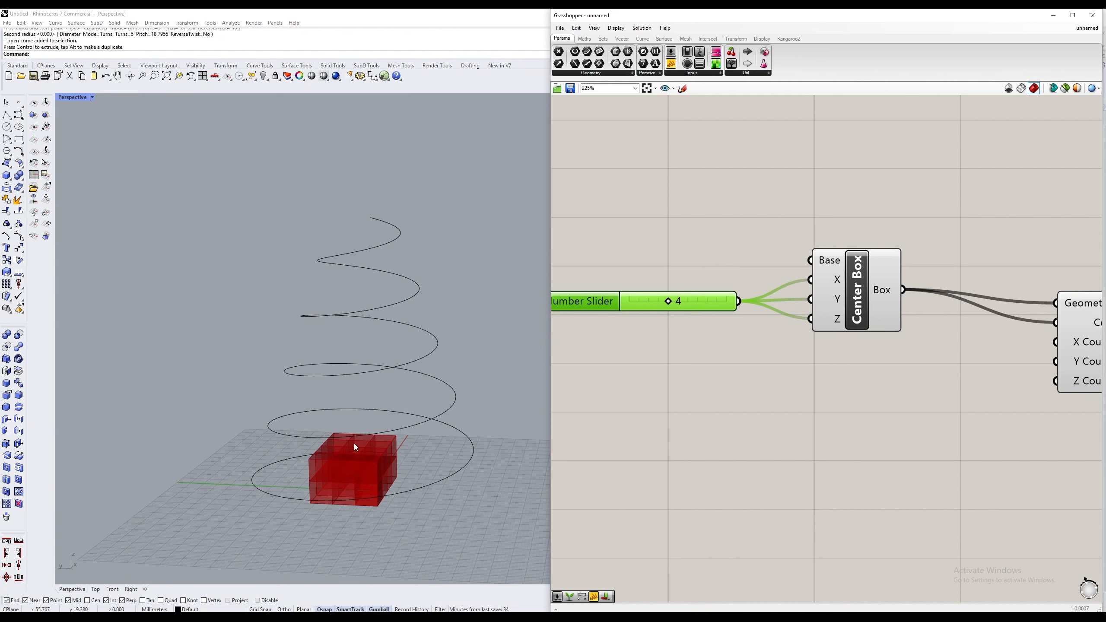
{"action": "scroll", "coordinate": [874, 419], "scroll_direction": "down", "scroll_amount": 3}
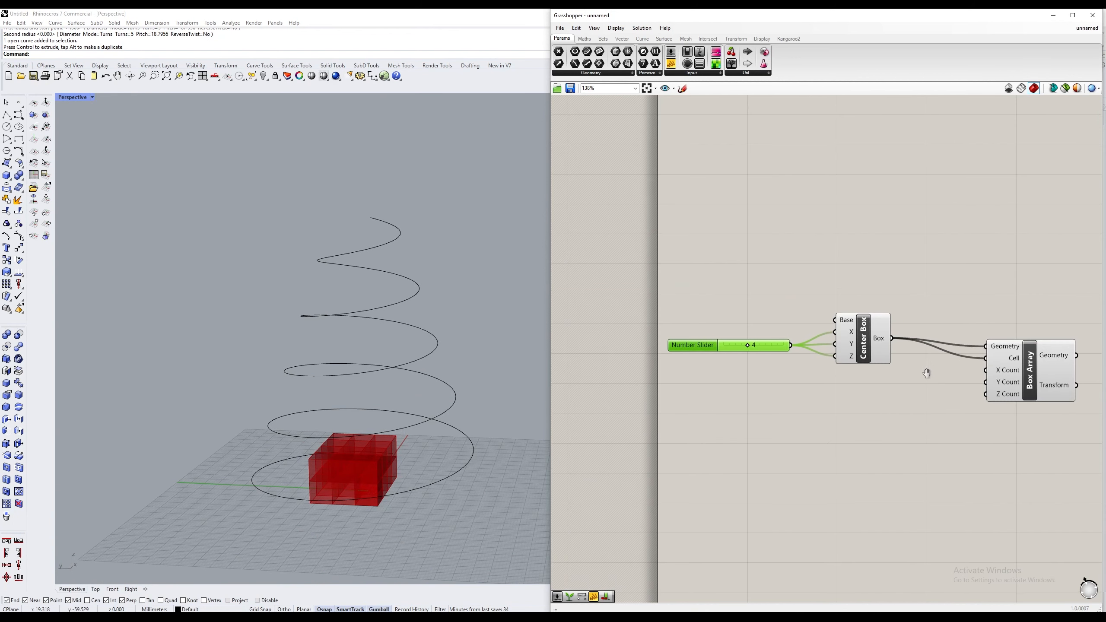
Step: Add a number slider with the value 10 and connect it to Box Array's X, Y and Z Count inputs
{"action": "left_click_drag", "start_coordinate": [940, 407], "coordinate": [948, 399]}
{"action": "double_click", "coordinate": [842, 437]}
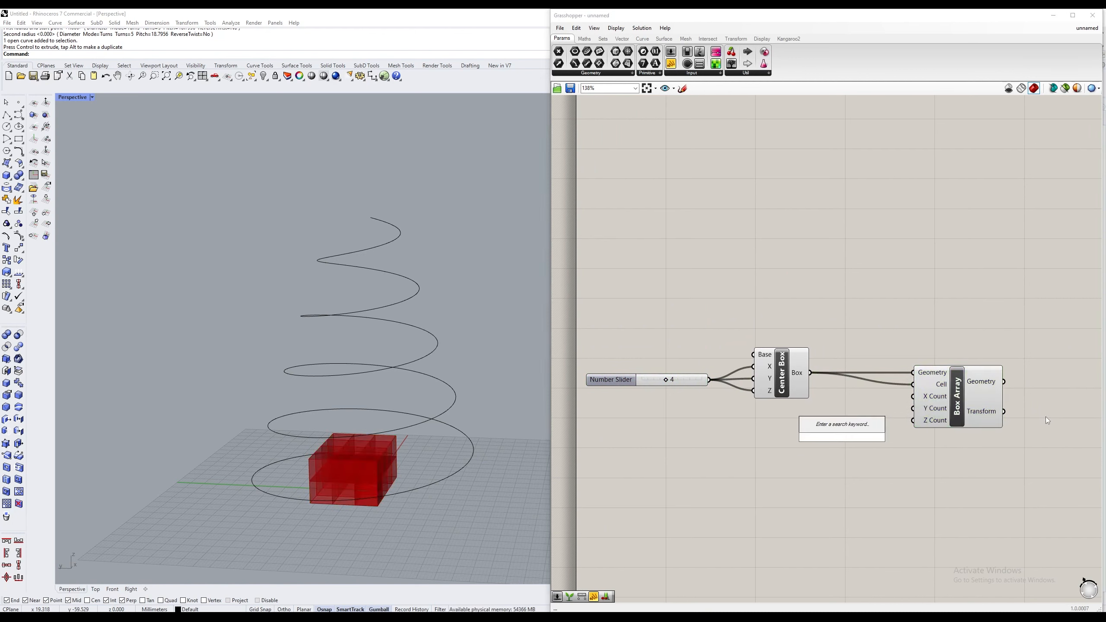
{"action": "type", "text": "10"}
{"action": "key", "text": "Return"}
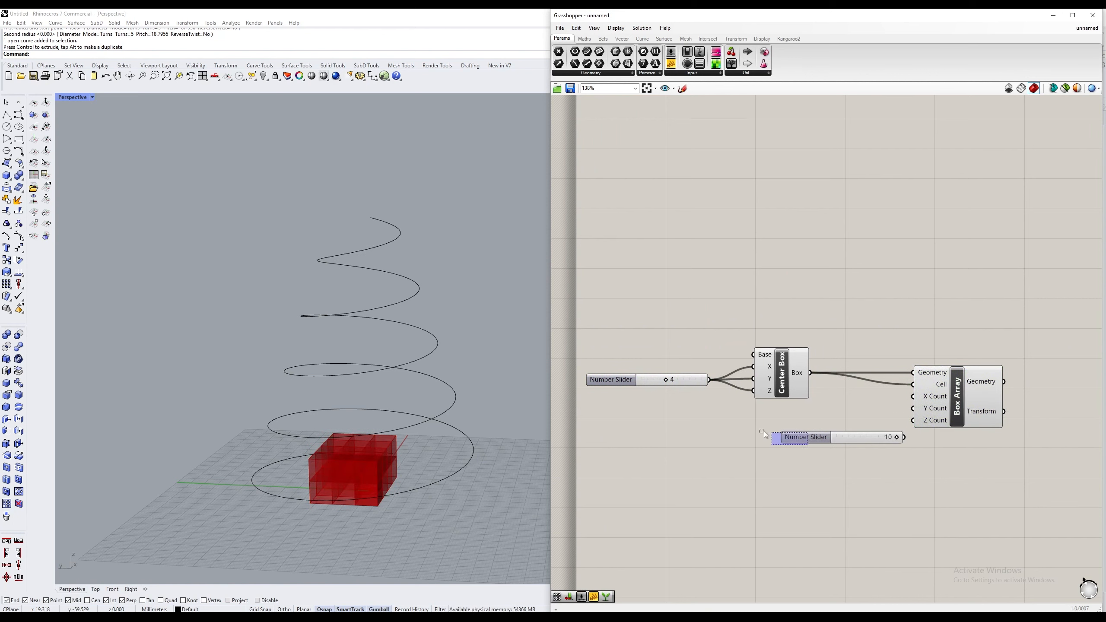
{"action": "left_click_drag", "start_coordinate": [764, 430], "coordinate": [743, 430]}
{"action": "left_click_drag", "start_coordinate": [843, 434], "coordinate": [913, 397]}
{"action": "left_click_drag", "start_coordinate": [845, 434], "coordinate": [912, 421]}
Step: Move the spiral curve in the Rhino viewport so that it sits inside the box array
{"action": "right_click_drag", "start_coordinate": [501, 414], "coordinate": [453, 354]}
{"action": "left_click", "coordinate": [414, 306]}
{"action": "right_click_drag", "start_coordinate": [414, 307], "coordinate": [453, 371]}
{"action": "left_click_drag", "start_coordinate": [421, 314], "coordinate": [317, 220]}
Step: Examine the spiral's position relative to the box array from several angles and deselect the curve
{"action": "right_click_drag", "start_coordinate": [383, 301], "coordinate": [397, 325]}
{"action": "scroll", "coordinate": [368, 264], "scroll_direction": "down", "scroll_amount": 7}
{"action": "scroll", "coordinate": [398, 325], "scroll_direction": "up", "scroll_amount": 9}
{"action": "scroll", "coordinate": [390, 409], "scroll_direction": "up", "scroll_amount": 6}
{"action": "scroll", "coordinate": [394, 409], "scroll_direction": "down", "scroll_amount": 6}
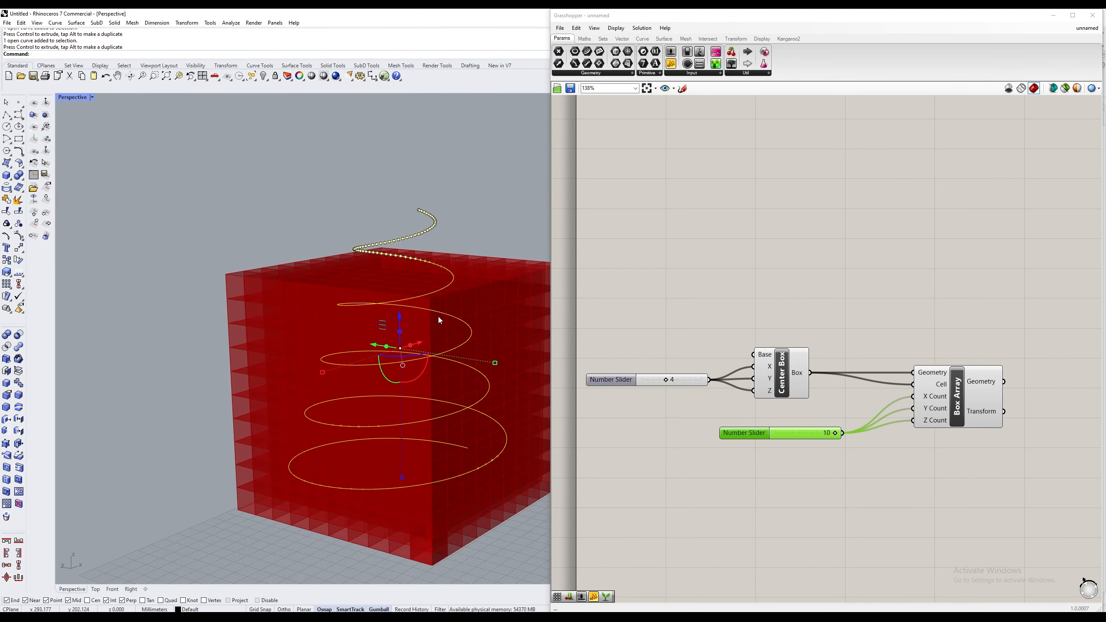
{"action": "right_click_drag", "start_coordinate": [424, 240], "coordinate": [348, 187], "text": "shift"}
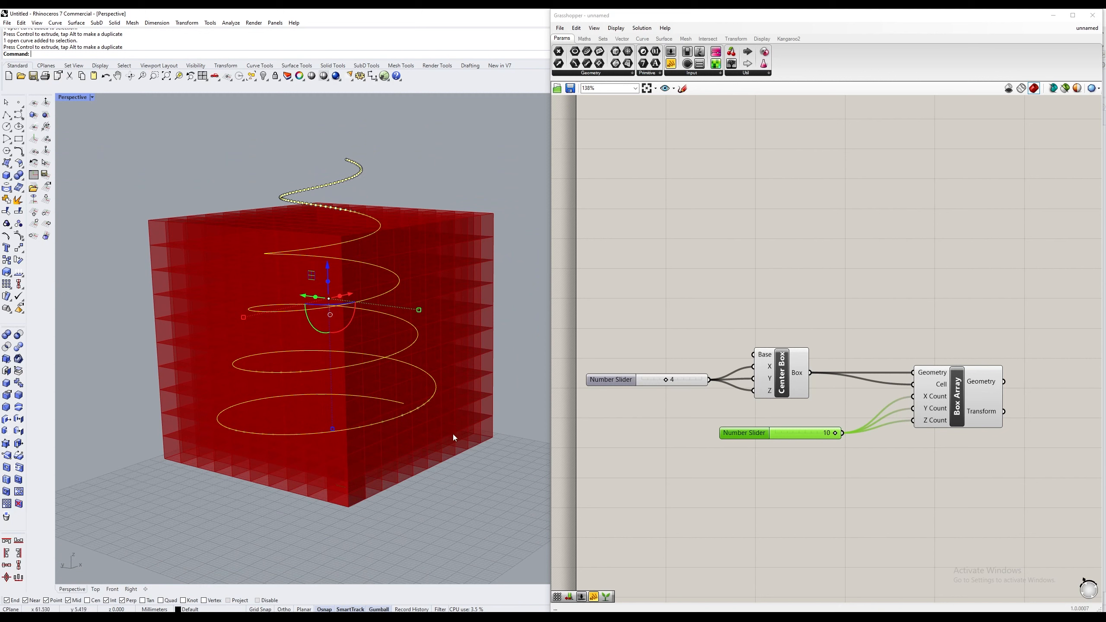
{"action": "scroll", "coordinate": [366, 456], "scroll_direction": "down", "scroll_amount": 5}
{"action": "right_click_drag", "start_coordinate": [418, 299], "coordinate": [368, 327]}
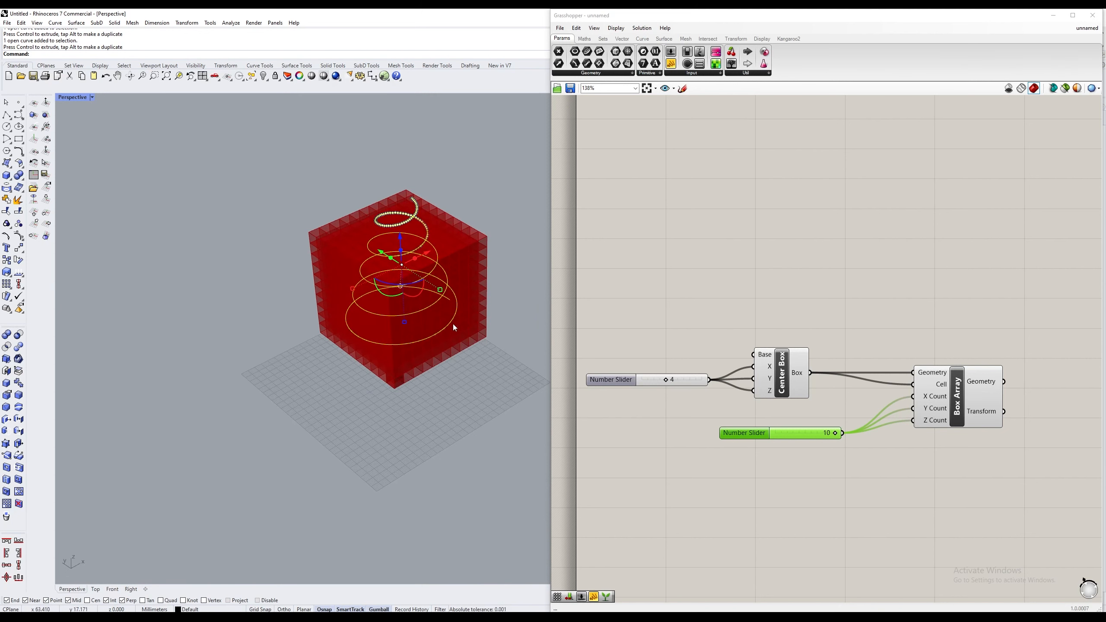
{"action": "left_click", "coordinate": [479, 219]}
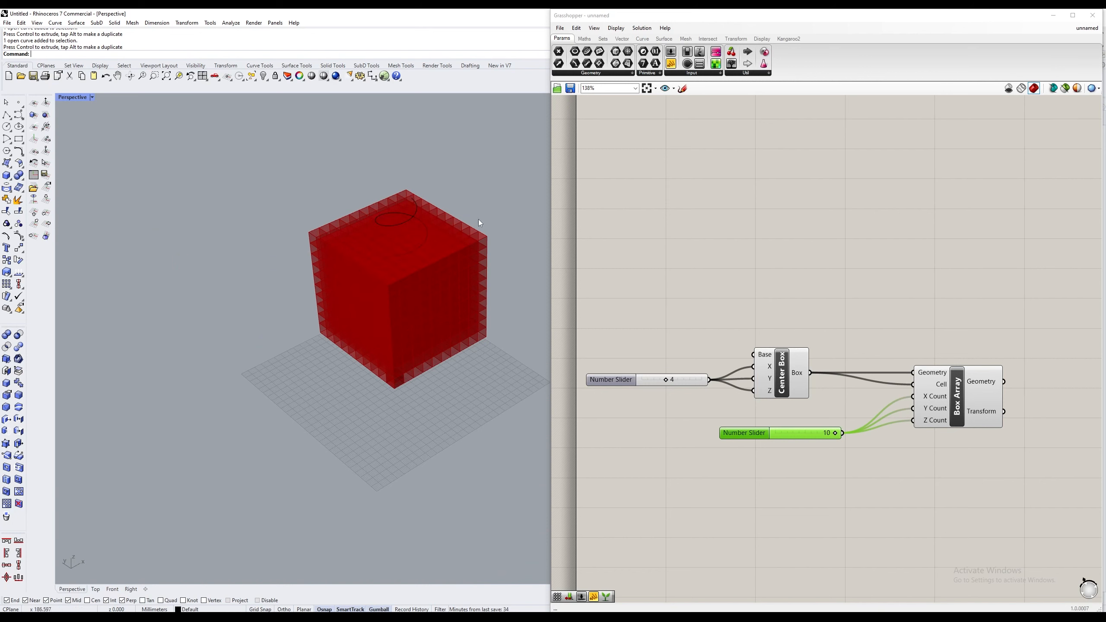
Step: Add a Curve Closest Point component to the canvas beyond Box Array
{"action": "scroll", "coordinate": [873, 380], "scroll_direction": "down", "scroll_amount": 3}
{"action": "right_click_drag", "start_coordinate": [1030, 346], "coordinate": [887, 368]}
{"action": "scroll", "coordinate": [827, 427], "scroll_direction": "up", "scroll_amount": 3}
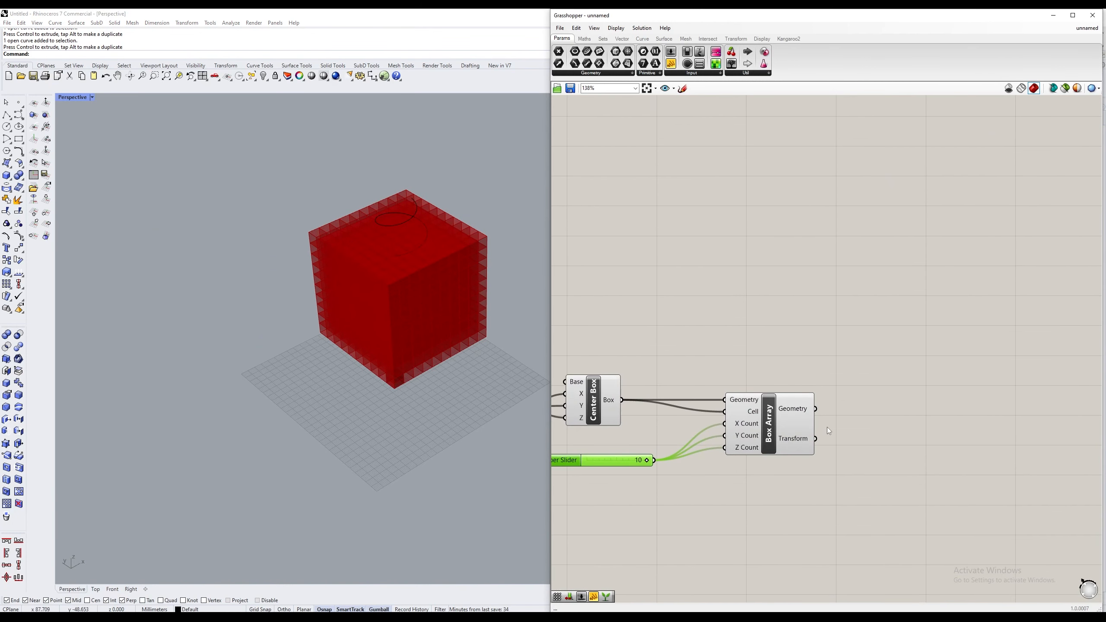
{"action": "scroll", "coordinate": [858, 462], "scroll_direction": "down", "scroll_amount": 1}
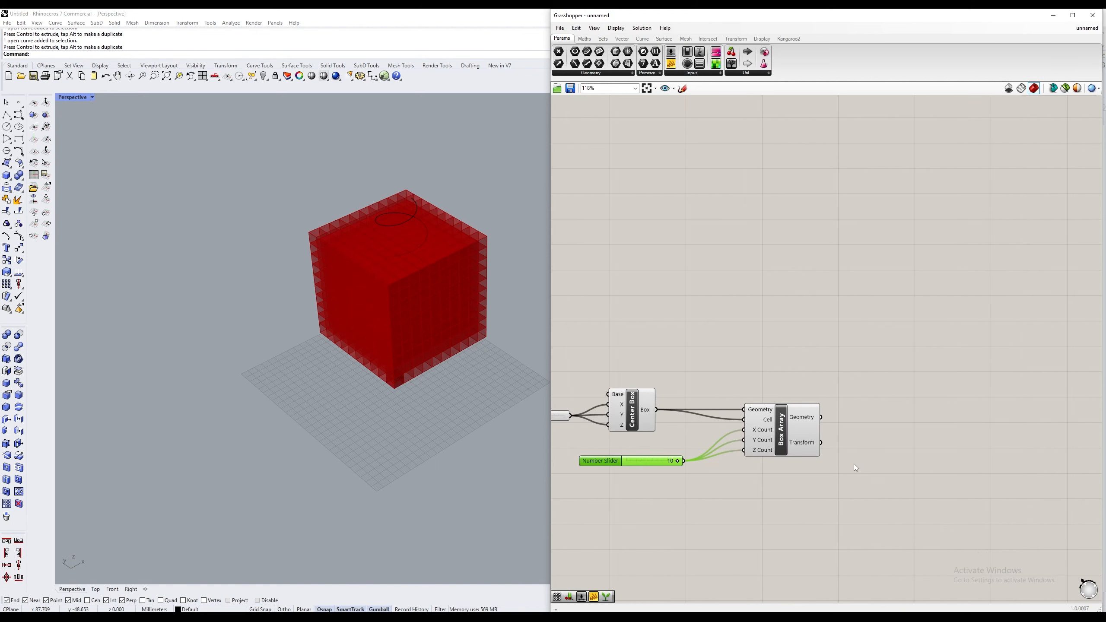
{"action": "right_click_drag", "start_coordinate": [852, 463], "coordinate": [734, 430]}
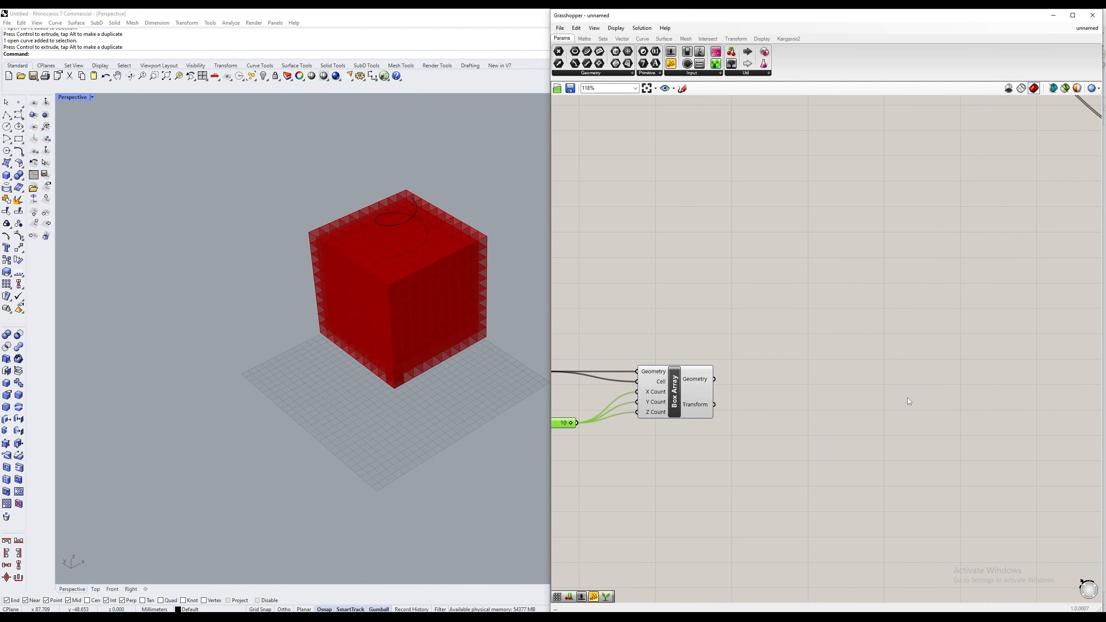
{"action": "double_click", "coordinate": [820, 476]}
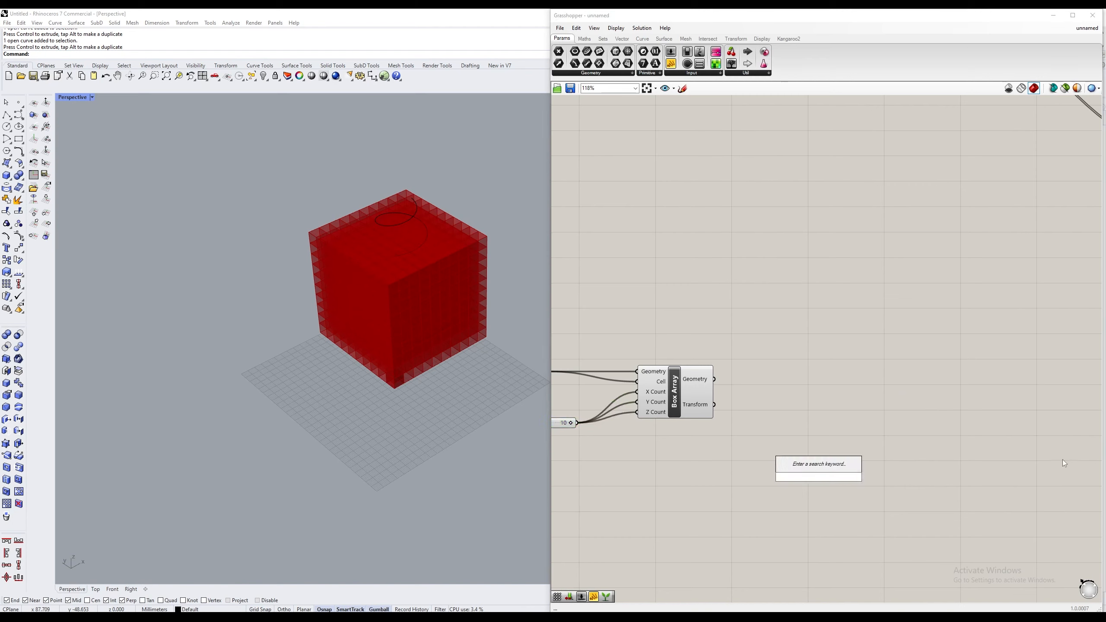
{"action": "type", "text": "cl"}
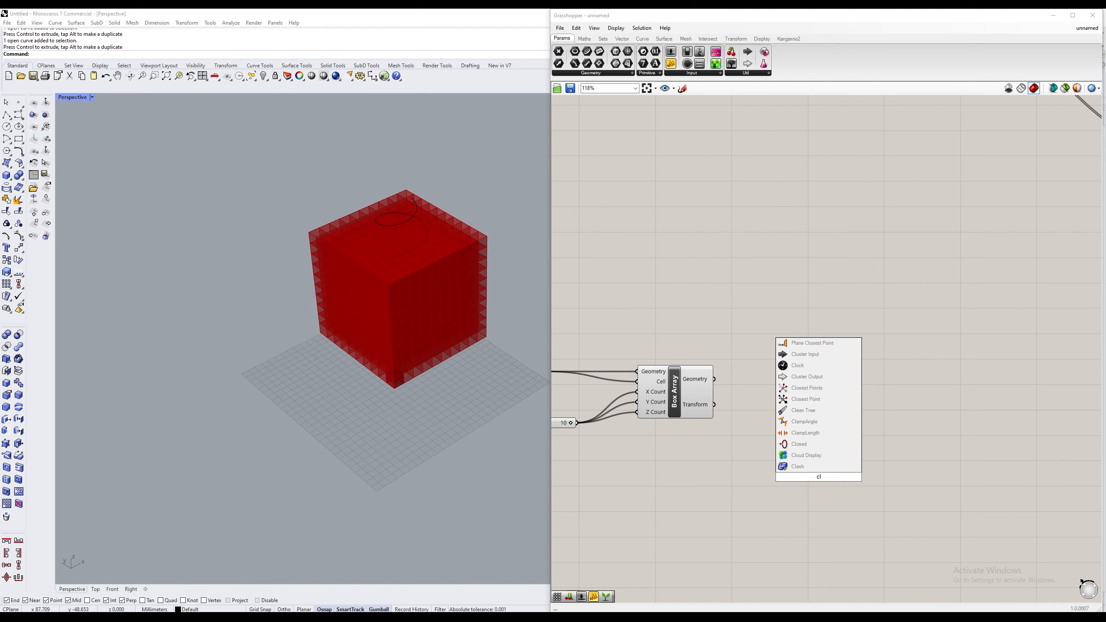
{"action": "type", "text": "osest"}
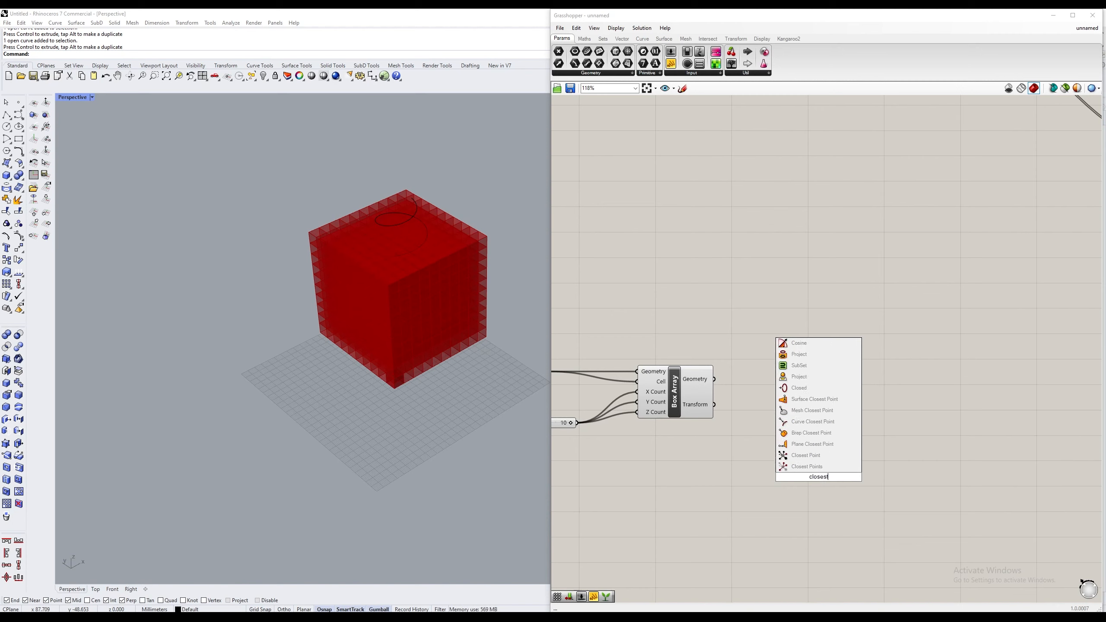
{"action": "left_click", "coordinate": [817, 422]}
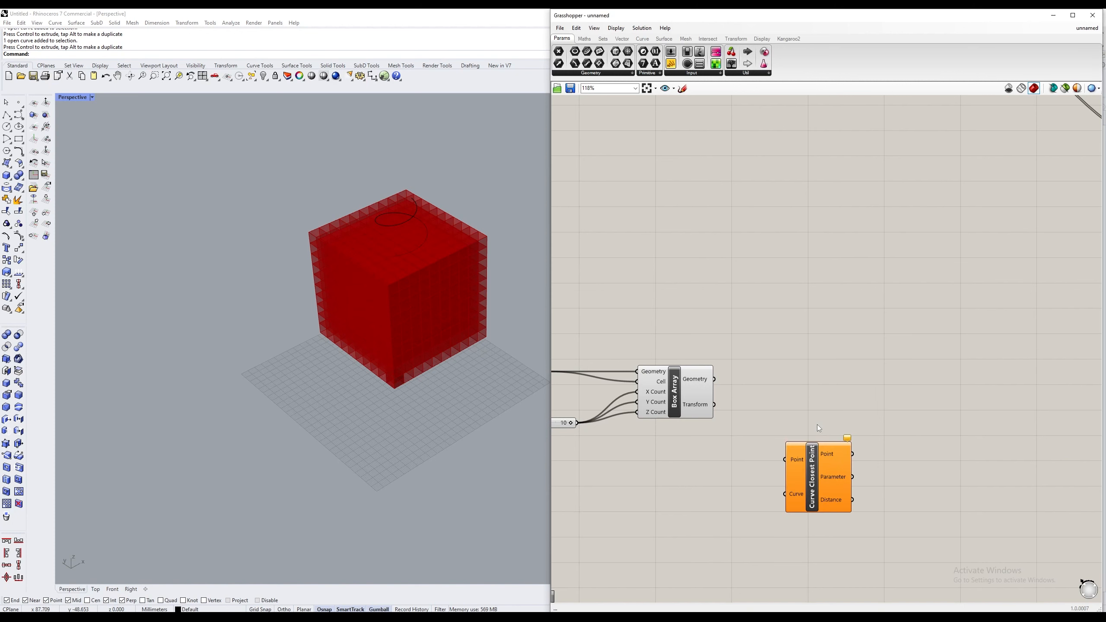
Step: Highlight Box Array's preview and examine the box grid around the spiral from several angles
{"action": "scroll", "coordinate": [762, 437], "scroll_direction": "up", "scroll_amount": 1}
{"action": "right_click_drag", "start_coordinate": [760, 439], "coordinate": [772, 375]}
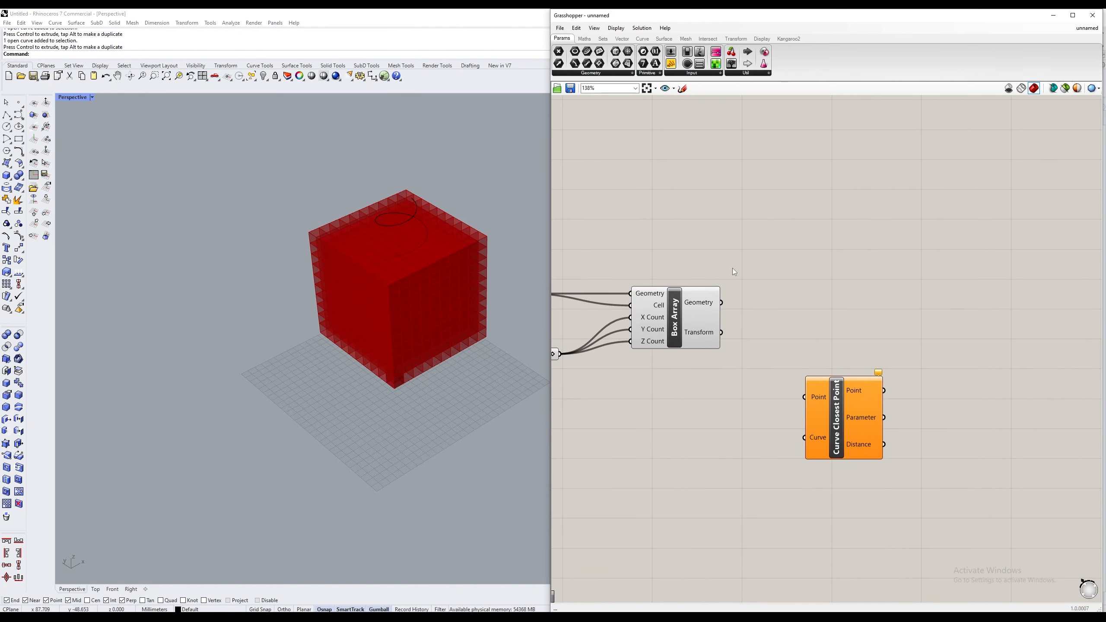
{"action": "double_click", "coordinate": [771, 302]}
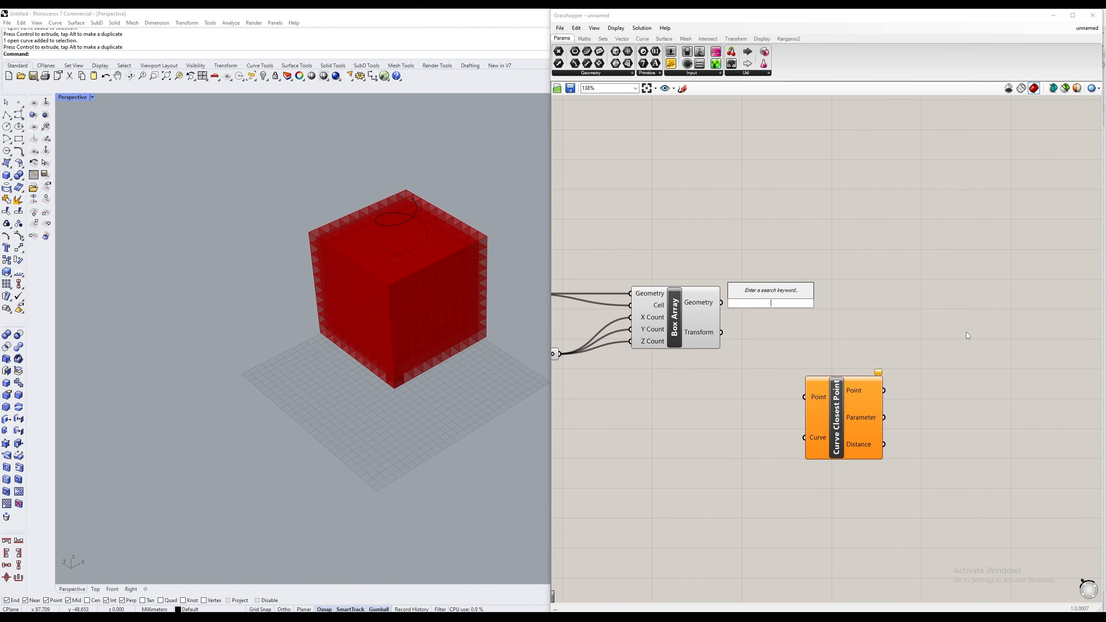
{"action": "left_click", "coordinate": [704, 314]}
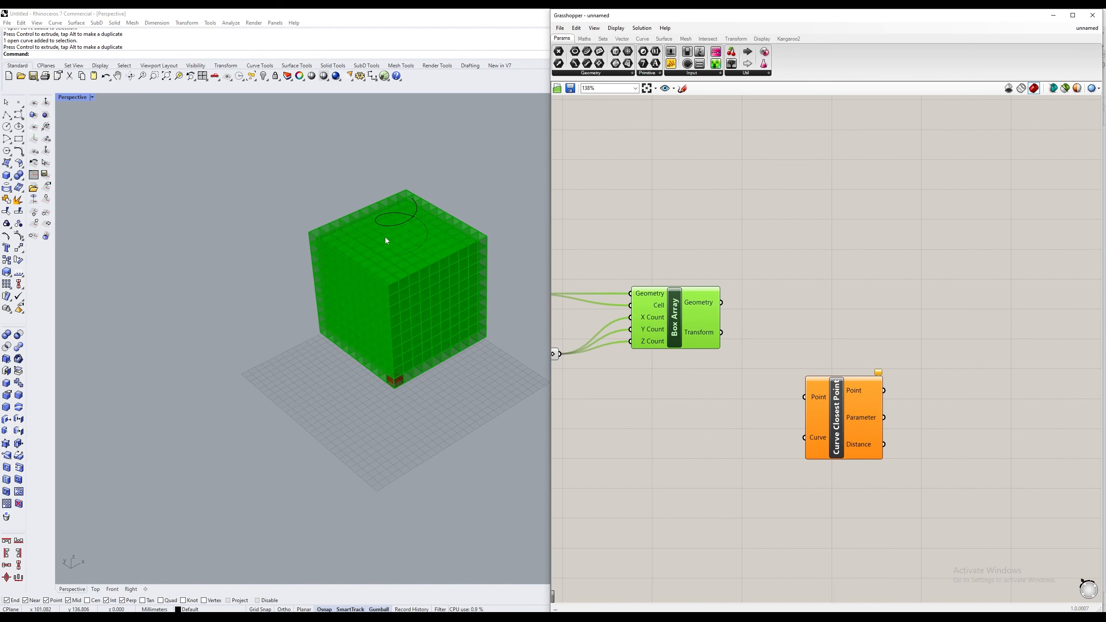
{"action": "scroll", "coordinate": [383, 261], "scroll_direction": "up", "scroll_amount": 5}
{"action": "right_click_drag", "start_coordinate": [390, 286], "coordinate": [406, 279]}
{"action": "scroll", "coordinate": [405, 279], "scroll_direction": "down", "scroll_amount": 5}
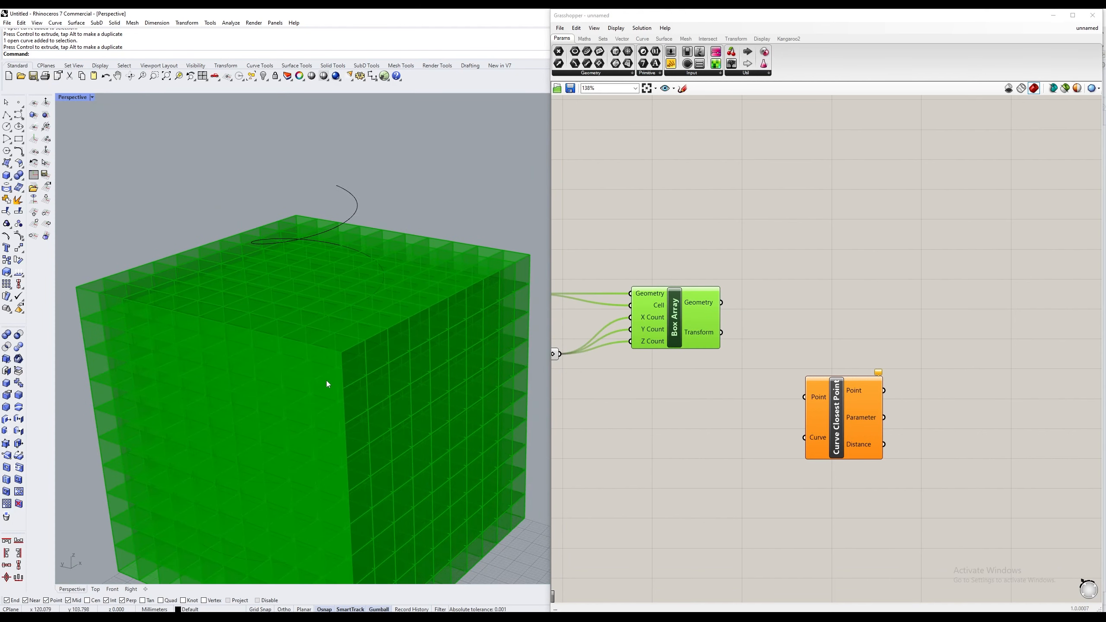
{"action": "right_click_drag", "start_coordinate": [326, 380], "coordinate": [271, 318], "text": "shift"}
{"action": "scroll", "coordinate": [360, 253], "scroll_direction": "down", "scroll_amount": 5}
{"action": "scroll", "coordinate": [201, 270], "scroll_direction": "up", "scroll_amount": 5}
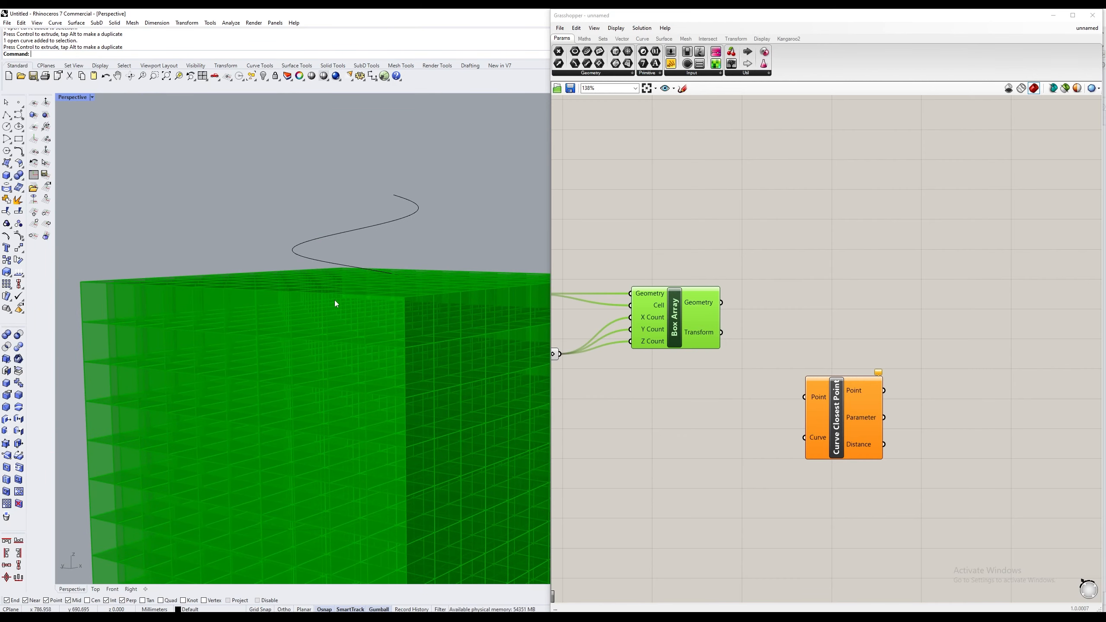
{"action": "right_click_drag", "start_coordinate": [334, 301], "coordinate": [358, 383]}
{"action": "scroll", "coordinate": [342, 275], "scroll_direction": "down", "scroll_amount": 6}
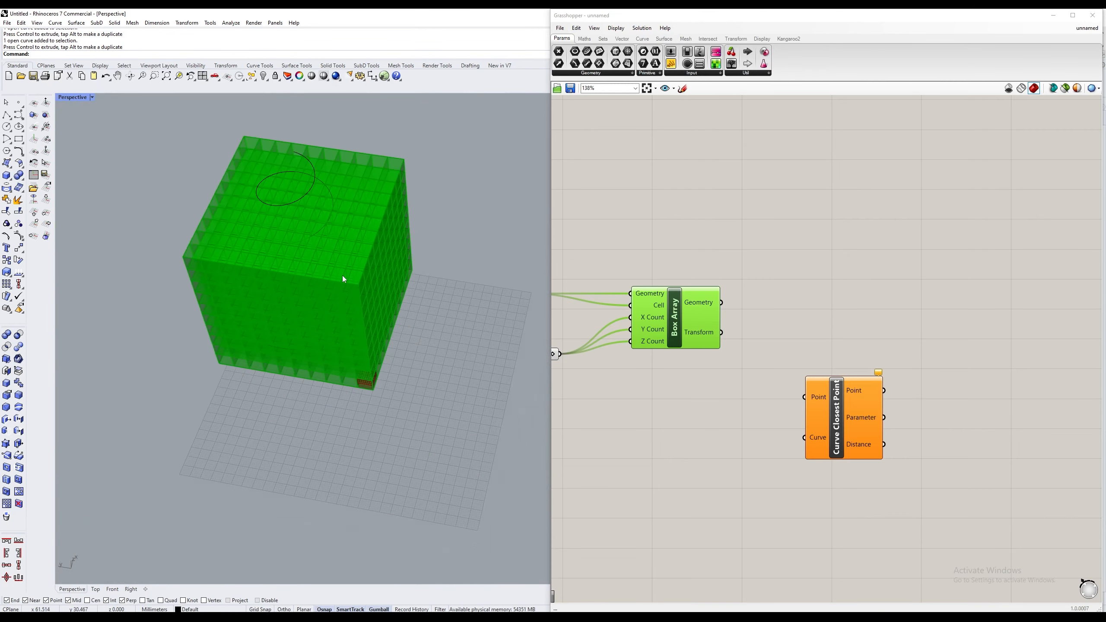
{"action": "right_click_drag", "start_coordinate": [343, 275], "coordinate": [396, 300], "text": "shift"}
{"action": "scroll", "coordinate": [410, 307], "scroll_direction": "up", "scroll_amount": 7}
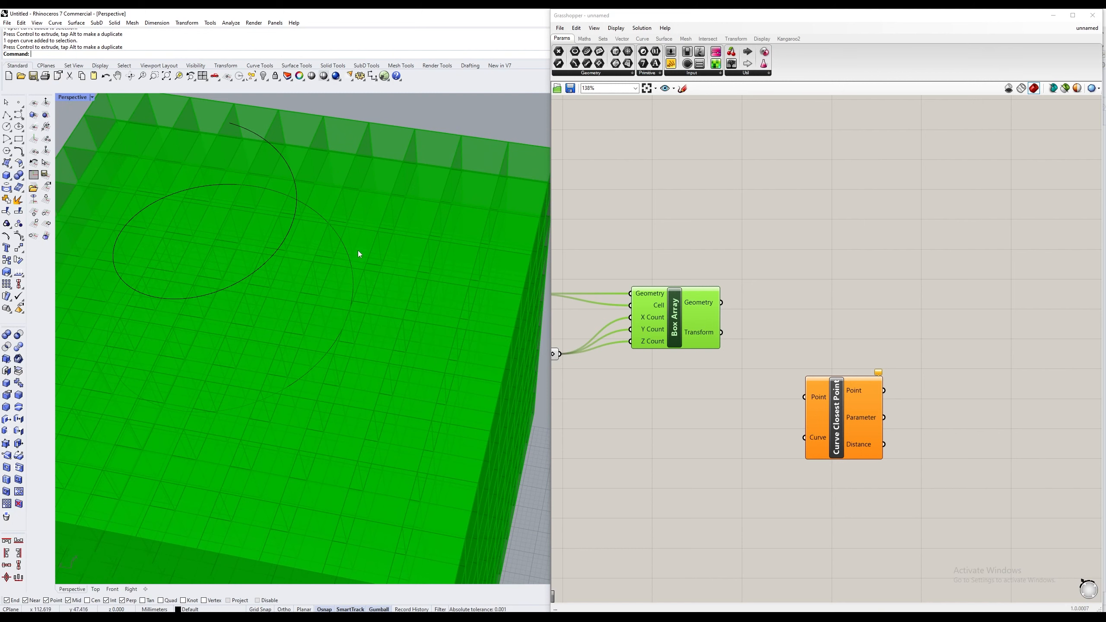
Step: Add a Volume component after Box Array, connect the Geometry output to it and check the box centroids in the viewport
{"action": "double_click", "coordinate": [785, 326]}
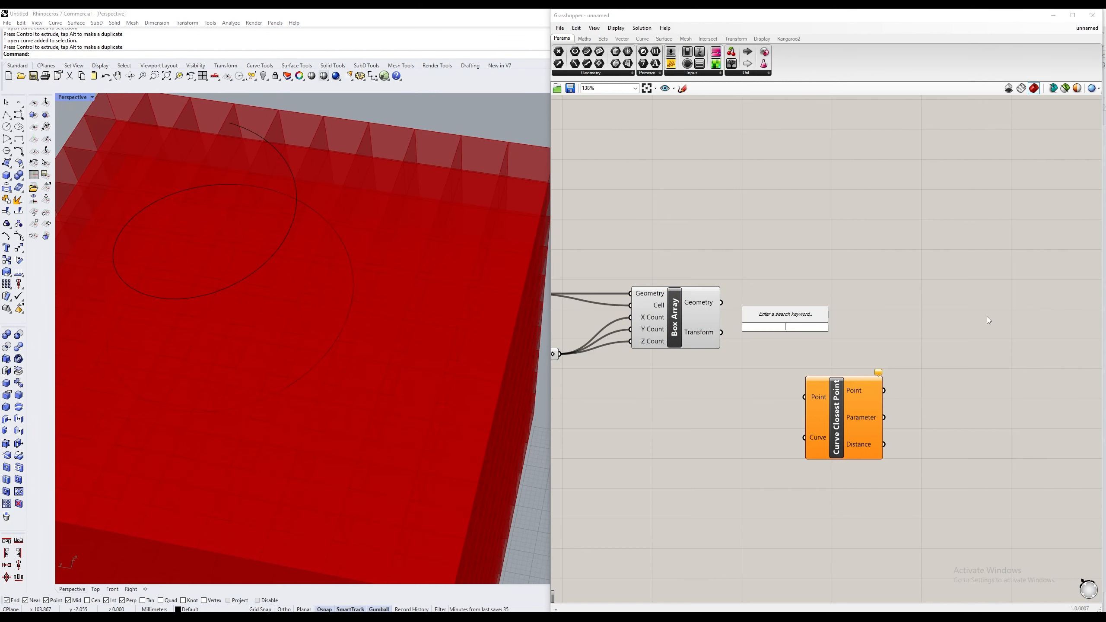
{"action": "type", "text": "volume"}
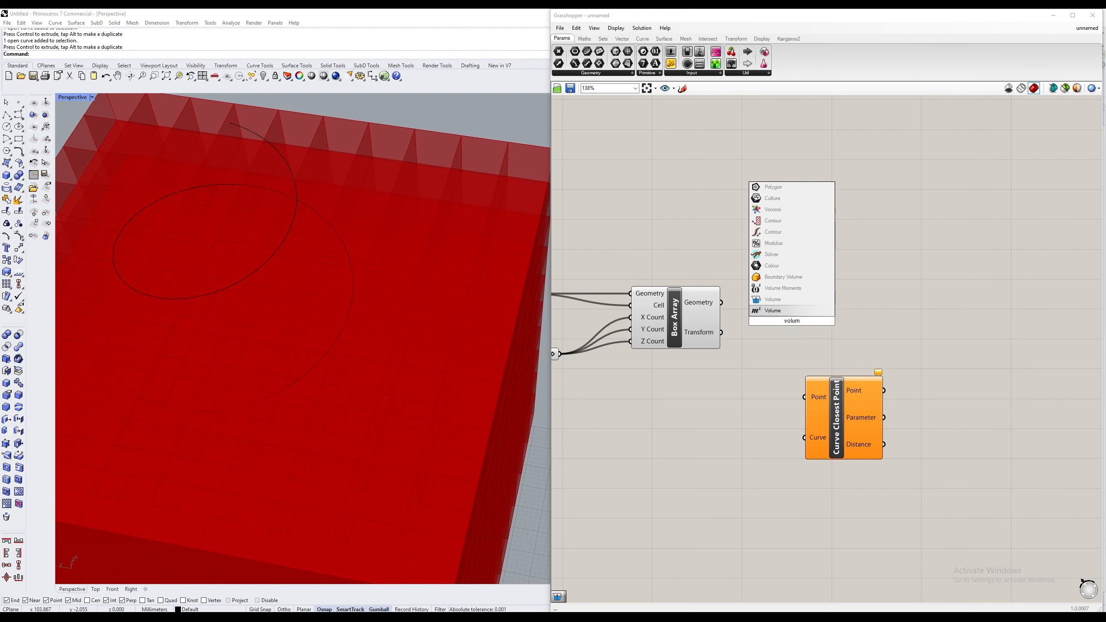
{"action": "key", "text": "Return"}
{"action": "left_click_drag", "start_coordinate": [722, 303], "coordinate": [794, 304]}
{"action": "right_click_drag", "start_coordinate": [385, 430], "coordinate": [327, 300]}
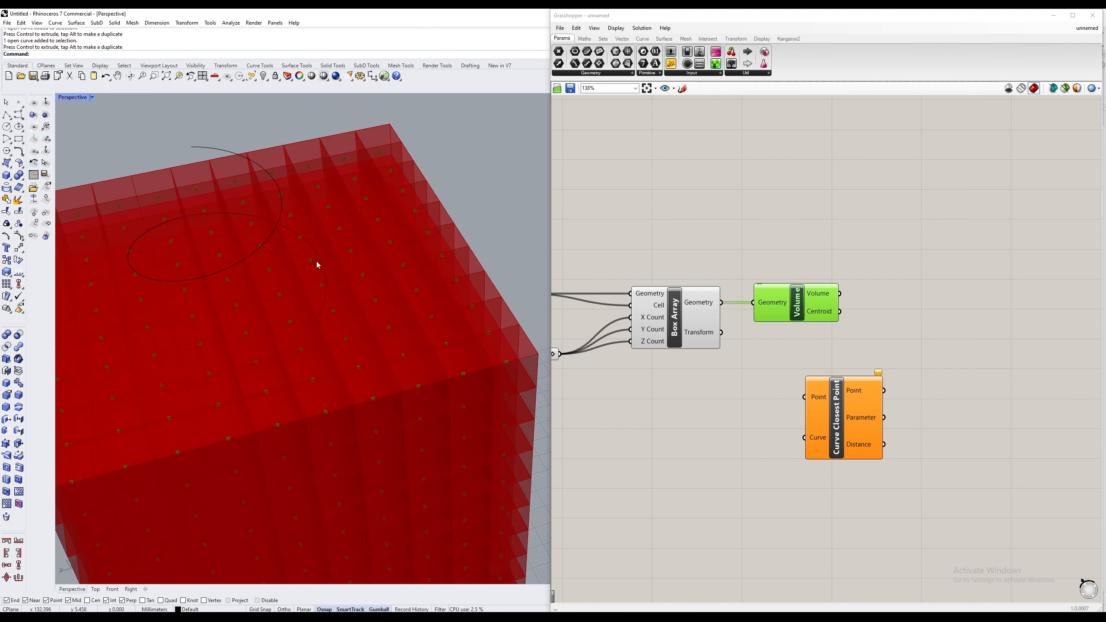
{"action": "mouse_move", "coordinate": [336, 273]}
{"action": "right_mouse_down"}
{"action": "mouse_move", "coordinate": [311, 259]}
{"action": "mouse_move", "coordinate": [343, 264]}
{"action": "right_mouse_up"}
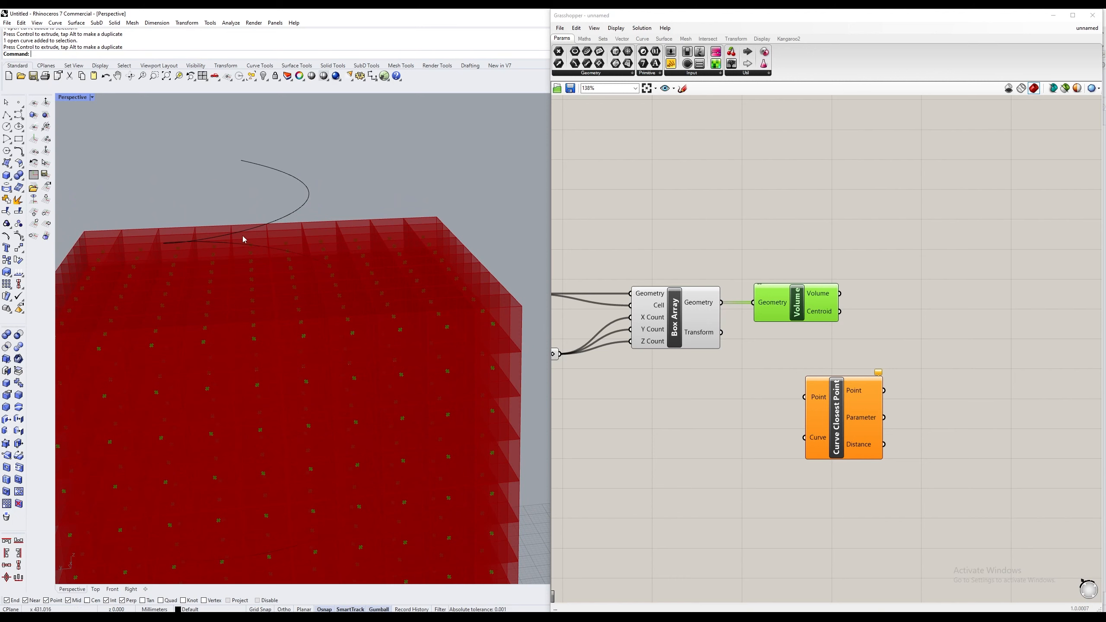
{"action": "right_click_drag", "start_coordinate": [338, 341], "coordinate": [350, 325]}
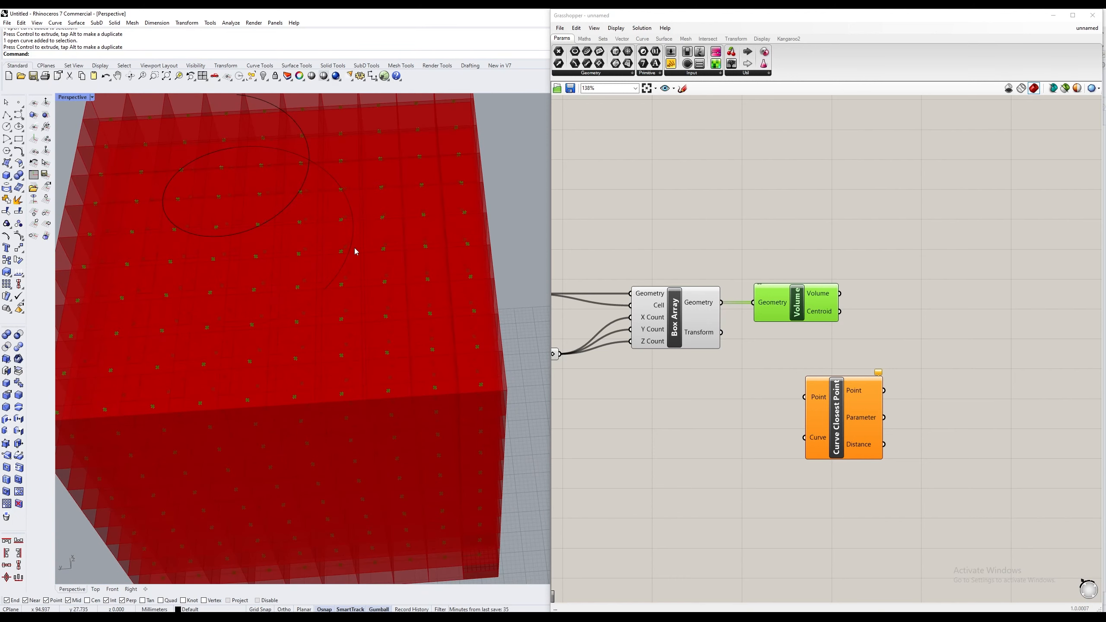
{"action": "mouse_move", "coordinate": [354, 267]}
{"action": "right_mouse_down"}
{"action": "mouse_move", "coordinate": [388, 247]}
{"action": "mouse_move", "coordinate": [339, 266]}
{"action": "right_mouse_up"}
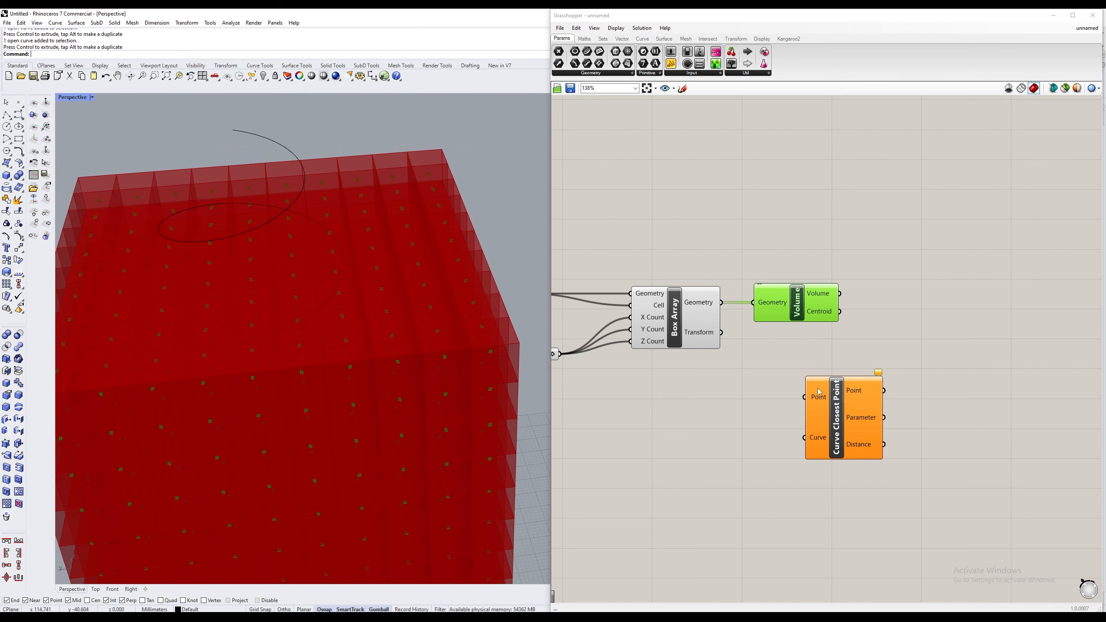
Step: Move Curve Closest Point farther beyond Volume and connect Volume's Centroid output to its Point input
{"action": "scroll", "coordinate": [840, 399], "scroll_direction": "down", "scroll_amount": 1}
{"action": "left_click_drag", "start_coordinate": [841, 398], "coordinate": [938, 388]}
{"action": "right_click_drag", "start_coordinate": [761, 398], "coordinate": [750, 376]}
{"action": "left_click", "coordinate": [753, 382]}
{"action": "right_click_drag", "start_coordinate": [862, 364], "coordinate": [827, 367]}
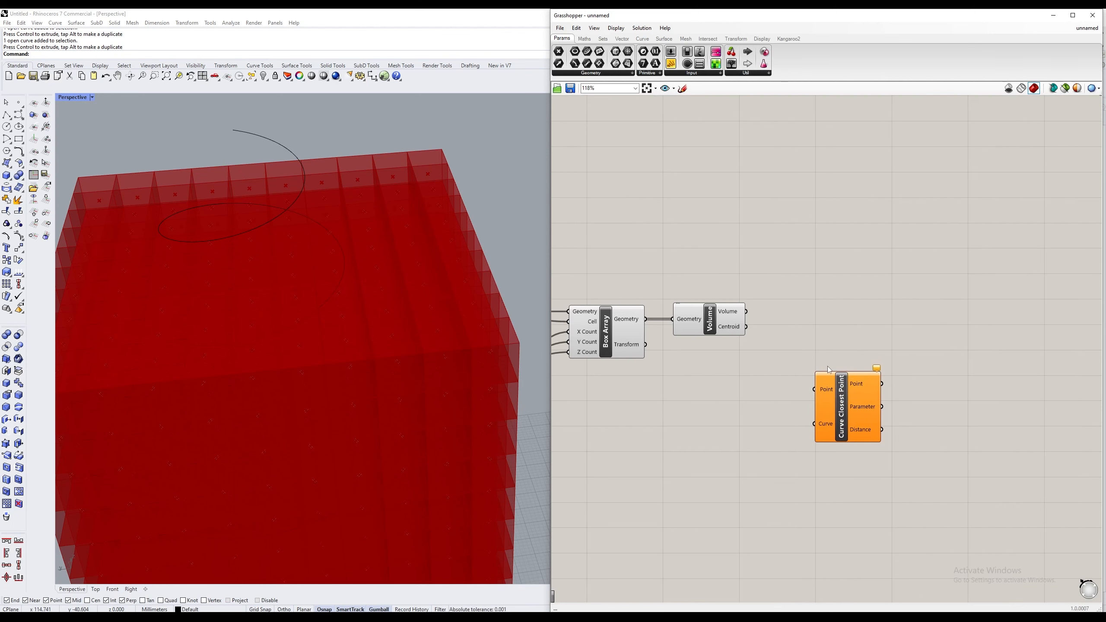
{"action": "scroll", "coordinate": [805, 352], "scroll_direction": "up", "scroll_amount": 1}
{"action": "left_click_drag", "start_coordinate": [794, 369], "coordinate": [794, 353]}
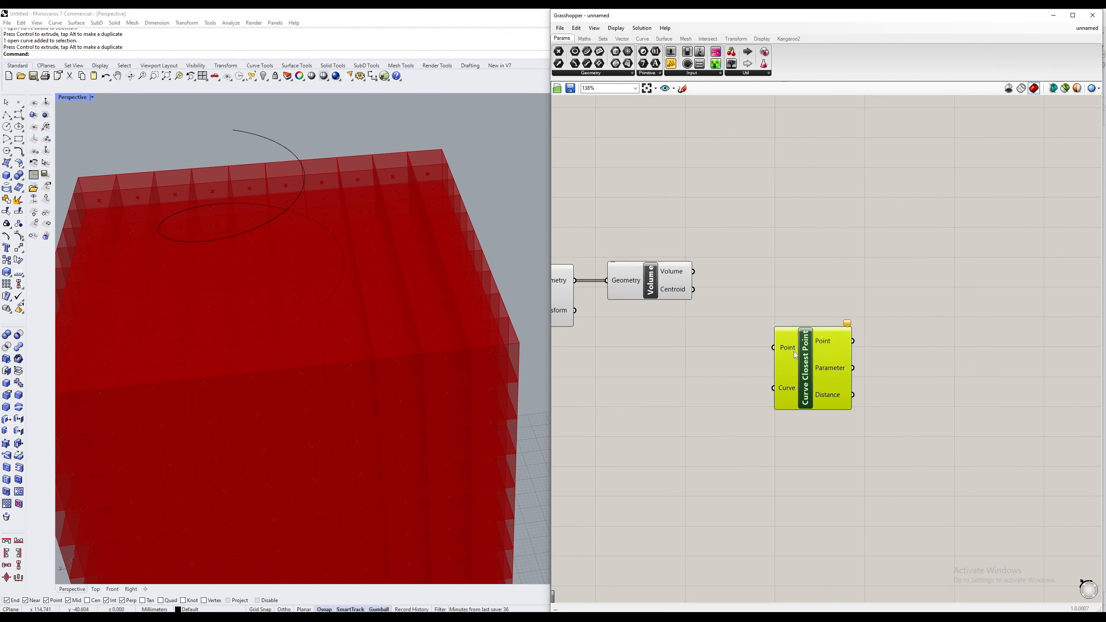
{"action": "left_click_drag", "start_coordinate": [698, 290], "coordinate": [774, 347]}
Step: Add a Curve parameter and place it below Volume, ahead of Curve Closest Point
{"action": "scroll", "coordinate": [694, 397], "scroll_direction": "down", "scroll_amount": 3}
{"action": "right_click_drag", "start_coordinate": [780, 396], "coordinate": [855, 373]}
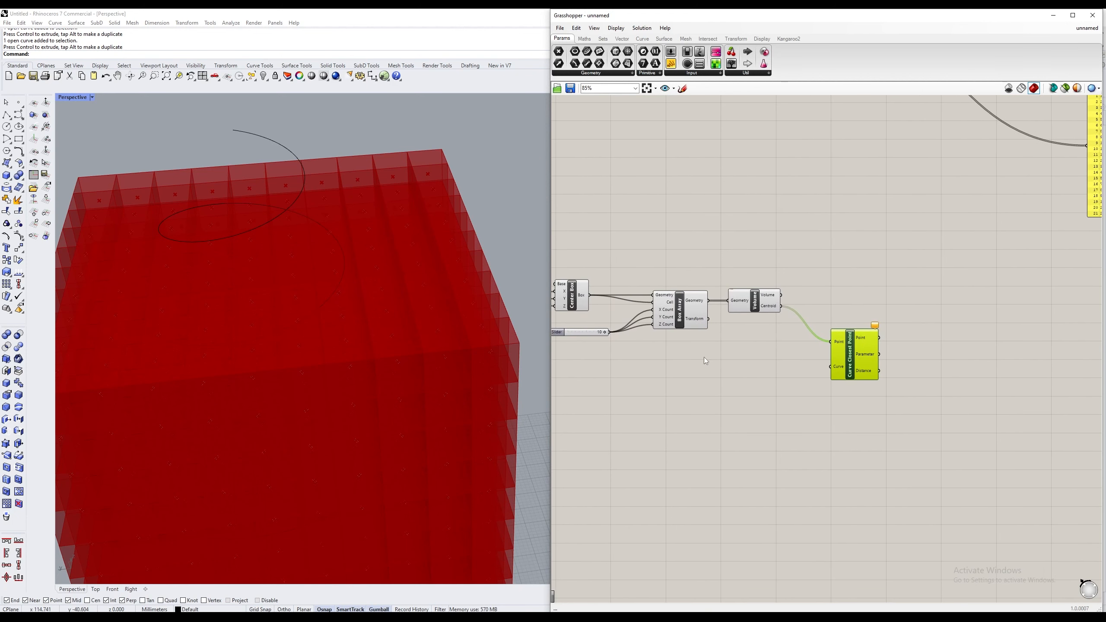
{"action": "scroll", "coordinate": [704, 358], "scroll_direction": "up", "scroll_amount": 1}
{"action": "right_click_drag", "start_coordinate": [704, 357], "coordinate": [835, 364]}
{"action": "scroll", "coordinate": [835, 387], "scroll_direction": "down", "scroll_amount": 3}
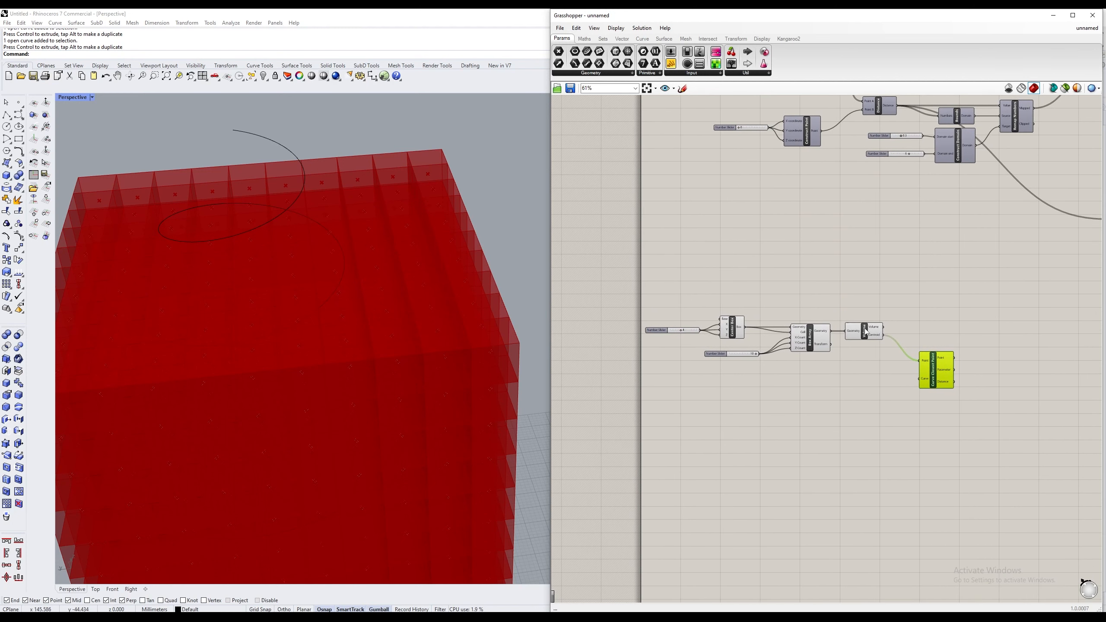
{"action": "double_click", "coordinate": [837, 402]}
{"action": "type", "text": "curve"}
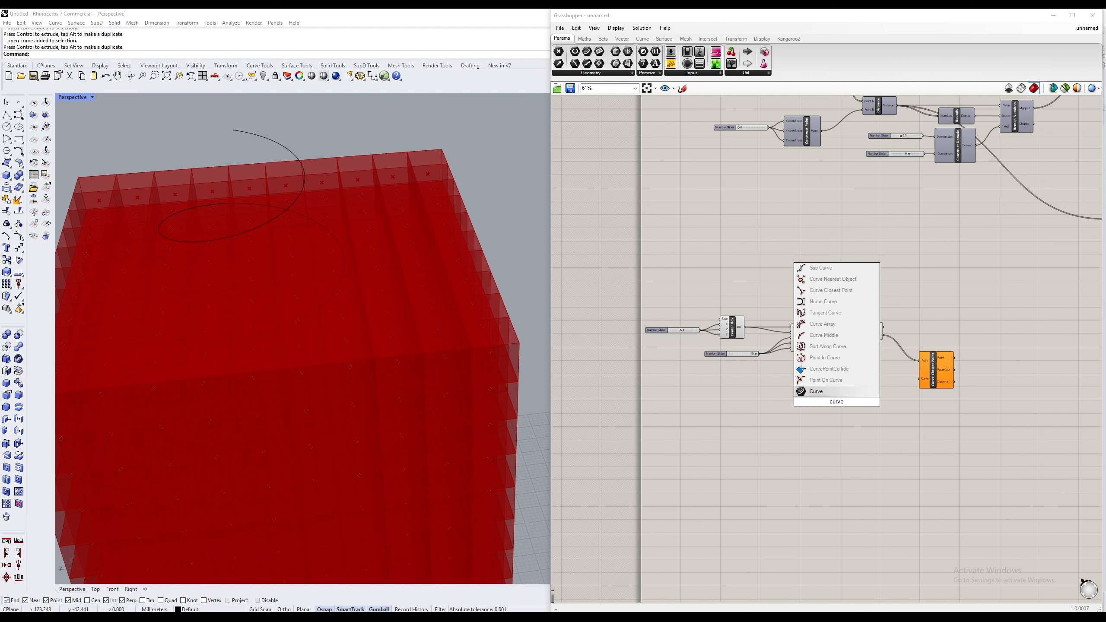
{"action": "key", "text": "Return"}
{"action": "scroll", "coordinate": [841, 401], "scroll_direction": "up", "scroll_amount": 6}
{"action": "left_click_drag", "start_coordinate": [832, 408], "coordinate": [899, 354]}
{"action": "right_click_drag", "start_coordinate": [880, 359], "coordinate": [808, 364]}
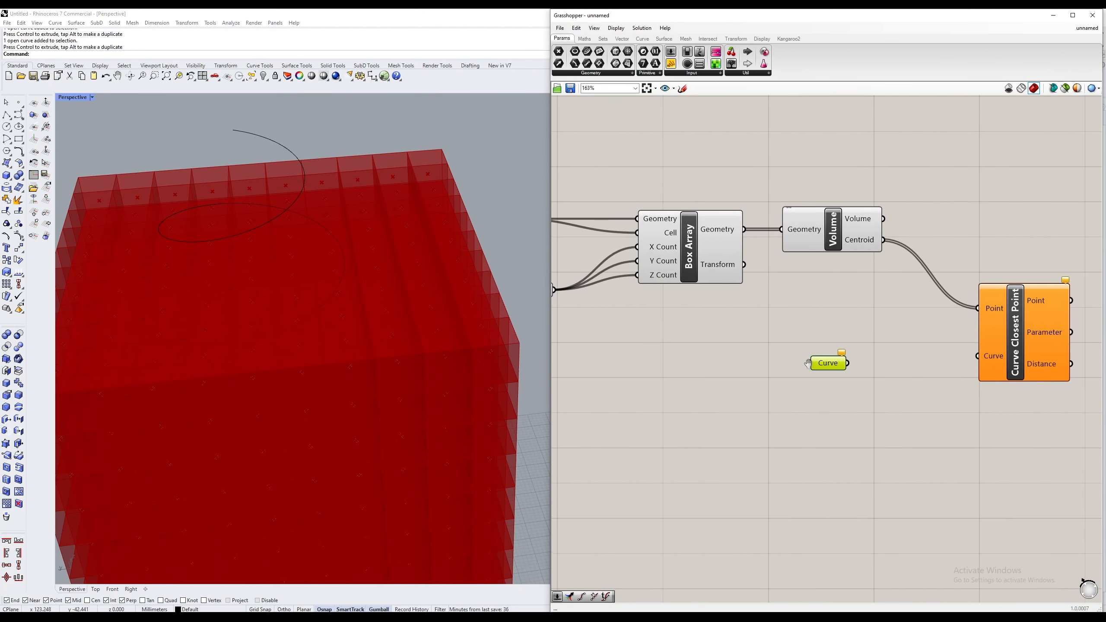
Step: Reference the spiral in the Curve parameter, move it closer to Curve Closest Point and connect it to that component's Curve input
{"action": "right_click", "coordinate": [838, 368]}
{"action": "left_click", "coordinate": [867, 481]}
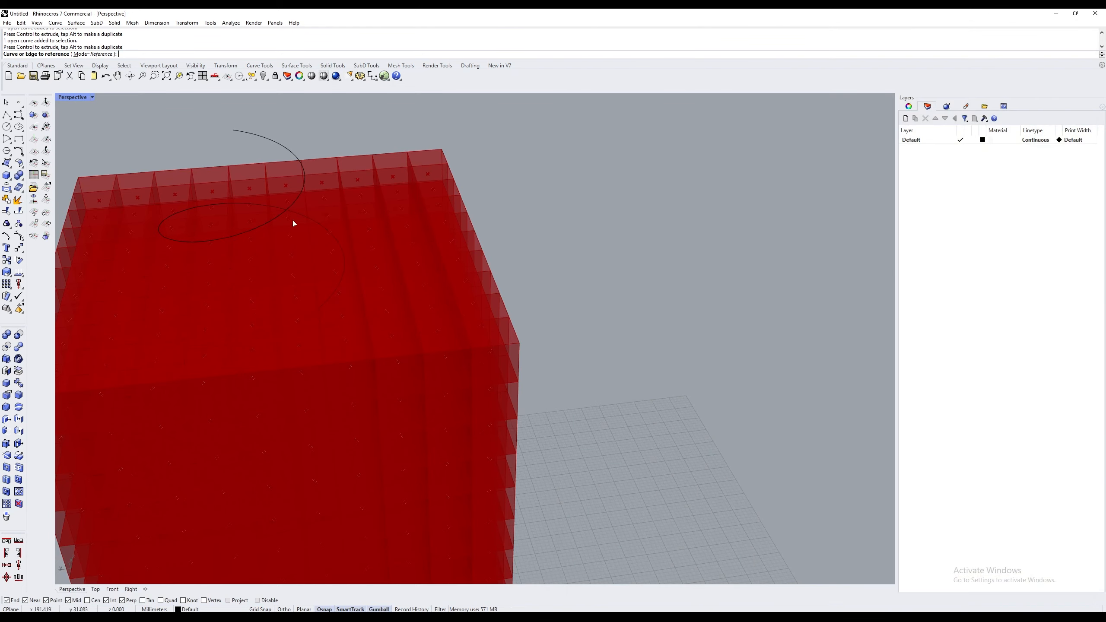
{"action": "left_click", "coordinate": [278, 143]}
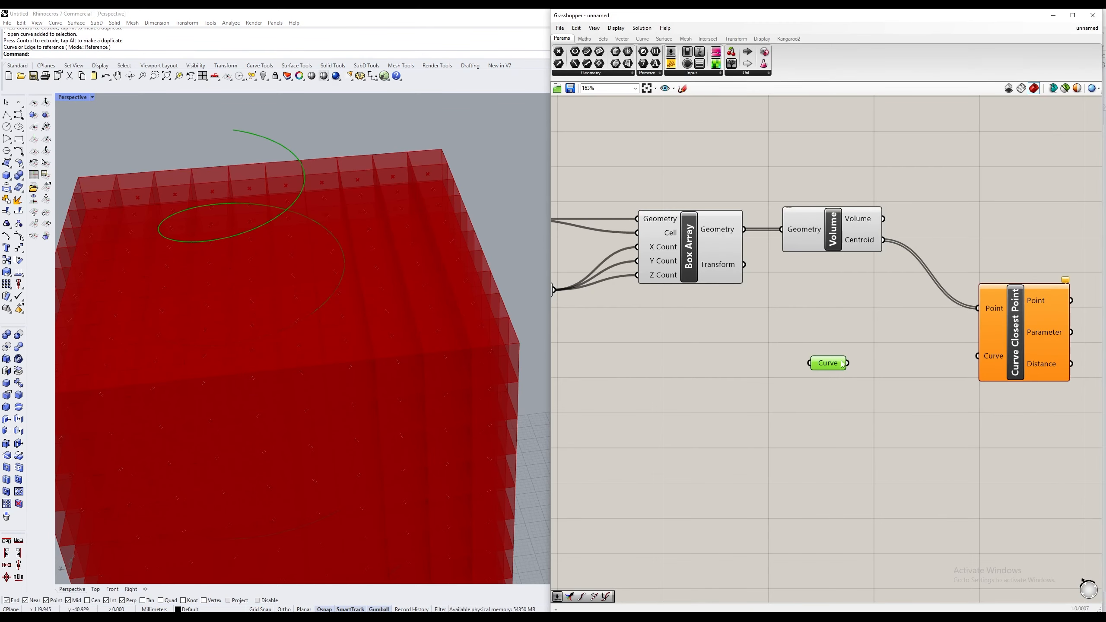
{"action": "mouse_move", "coordinate": [843, 363]}
{"action": "left_mouse_down"}
{"action": "mouse_move", "coordinate": [978, 356]}
{"action": "mouse_move", "coordinate": [852, 359]}
{"action": "left_mouse_up"}
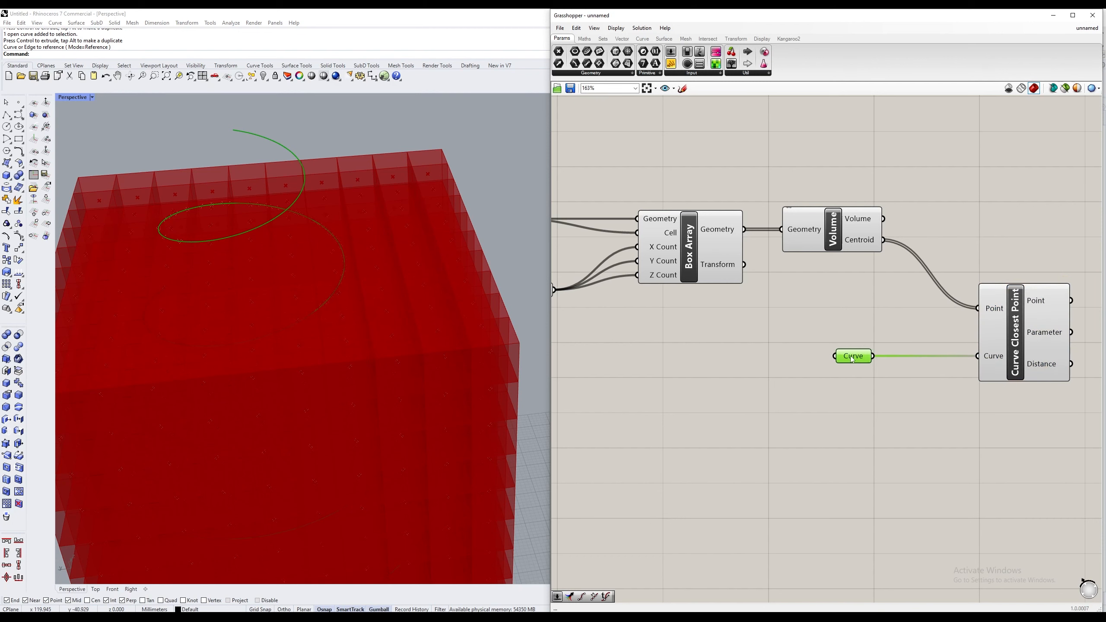
Step: Examine the closest points along the spiral within the box grid from another angle and up close
{"action": "scroll", "coordinate": [1088, 353], "scroll_direction": "down", "scroll_amount": 2}
{"action": "right_click_drag", "start_coordinate": [1087, 353], "coordinate": [774, 379]}
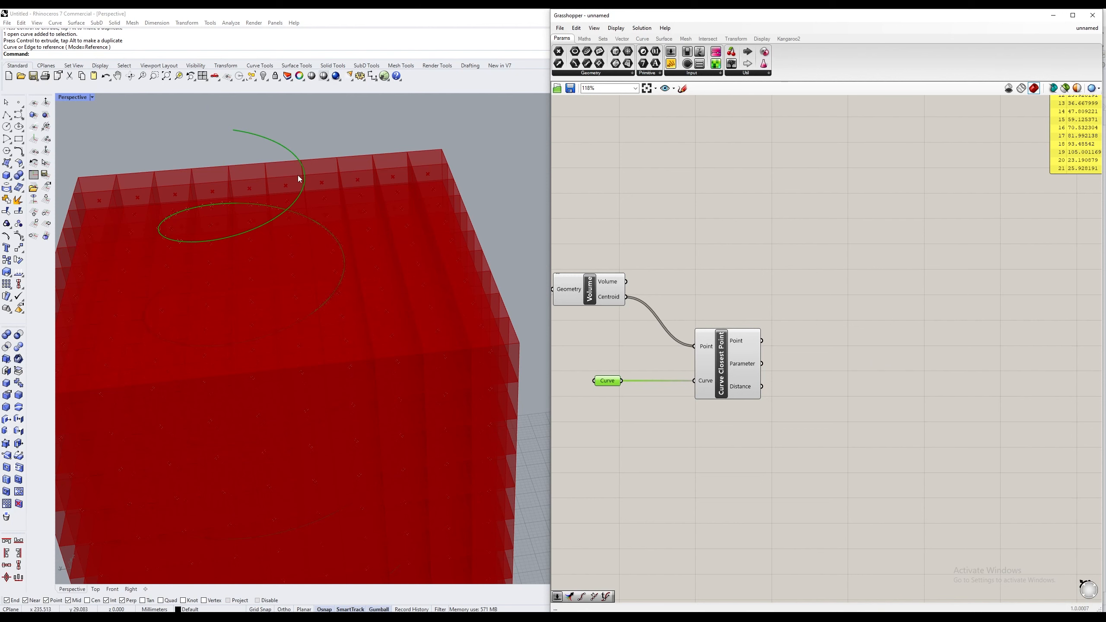
{"action": "scroll", "coordinate": [375, 342], "scroll_direction": "down", "scroll_amount": 3}
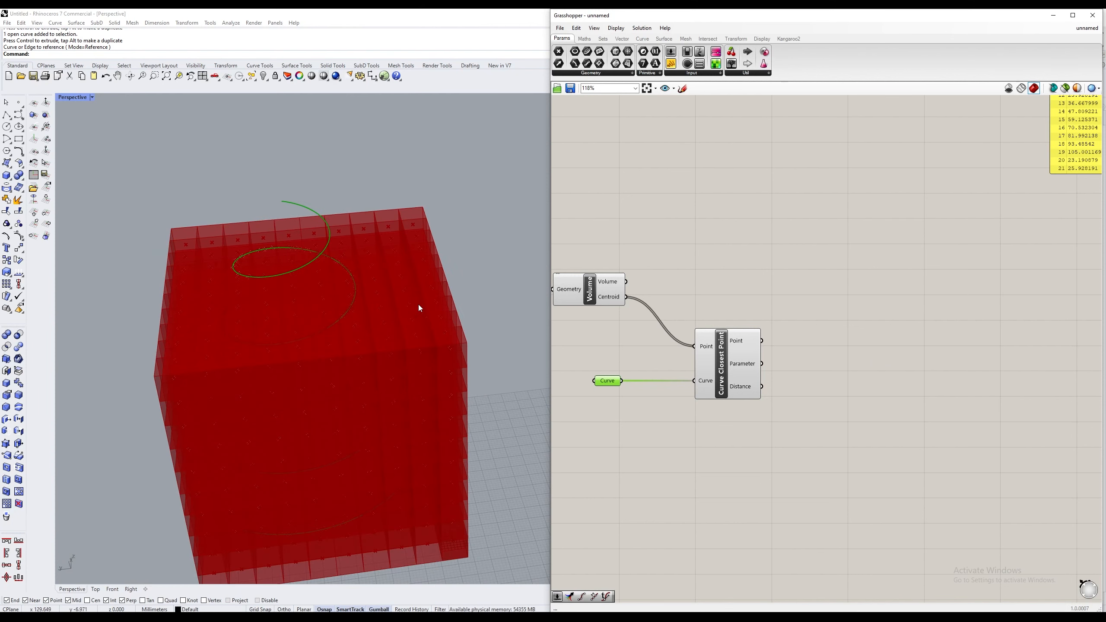
{"action": "right_click_drag", "start_coordinate": [159, 396], "coordinate": [345, 351]}
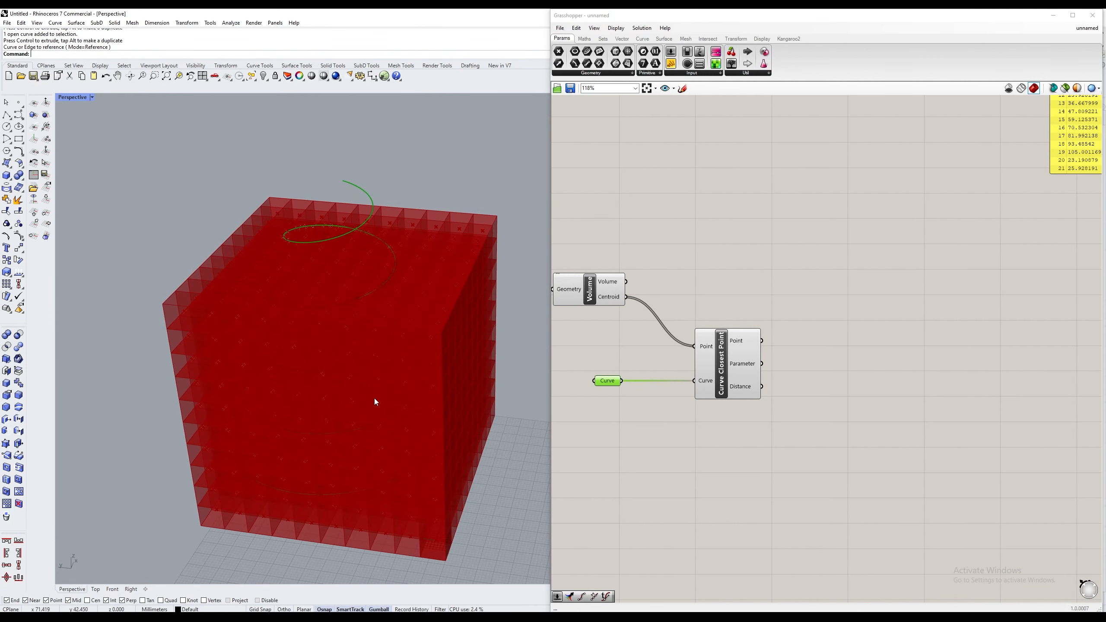
{"action": "scroll", "coordinate": [394, 251], "scroll_direction": "up", "scroll_amount": 5}
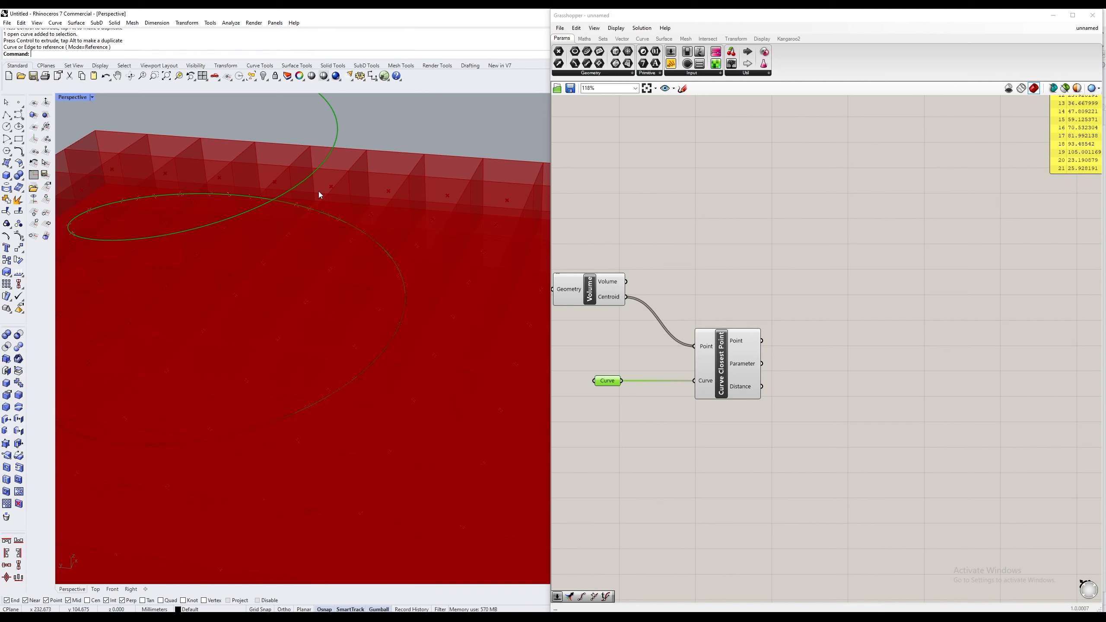
{"action": "scroll", "coordinate": [316, 282], "scroll_direction": "down", "scroll_amount": 2}
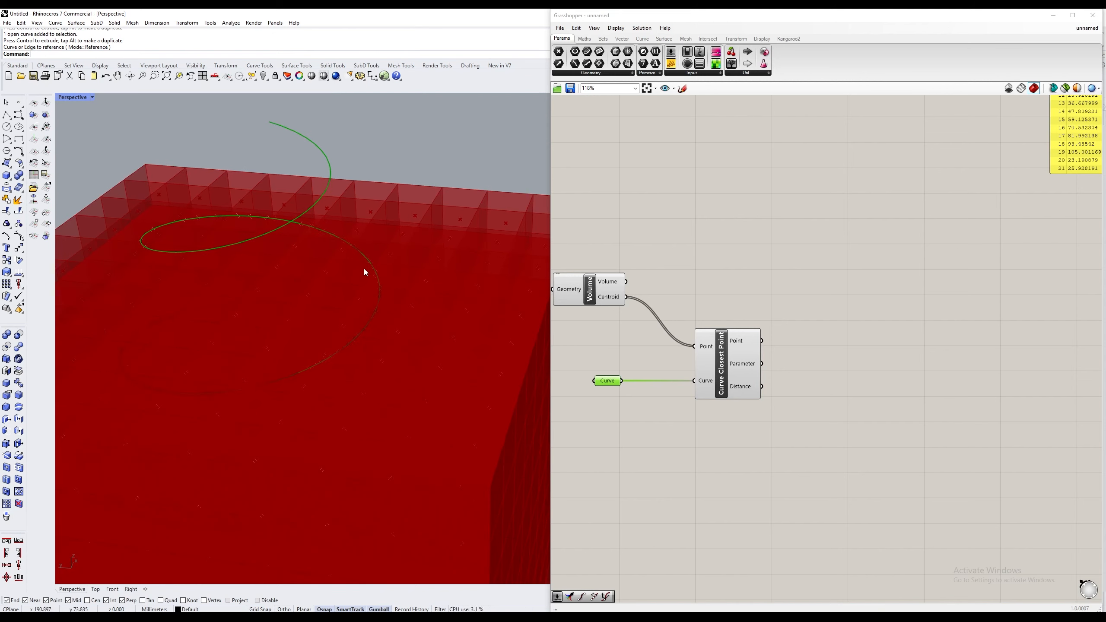
Step: Add a Cull Pattern component and place it well beyond Curve Closest Point, leaving room between the two
{"action": "double_click", "coordinate": [938, 302]}
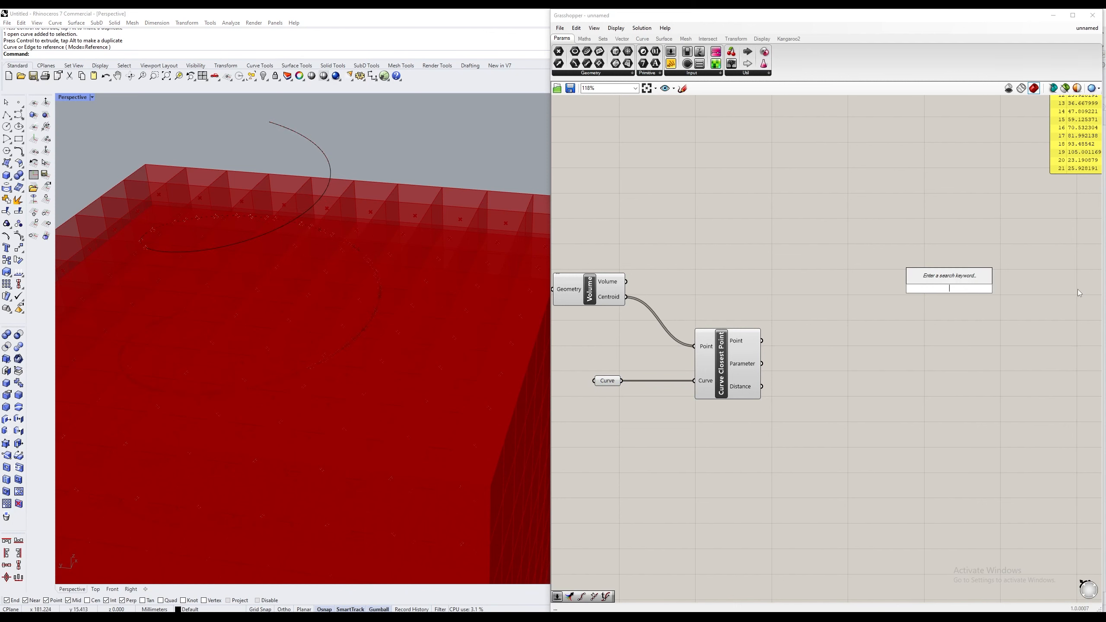
{"action": "type", "text": "cull"}
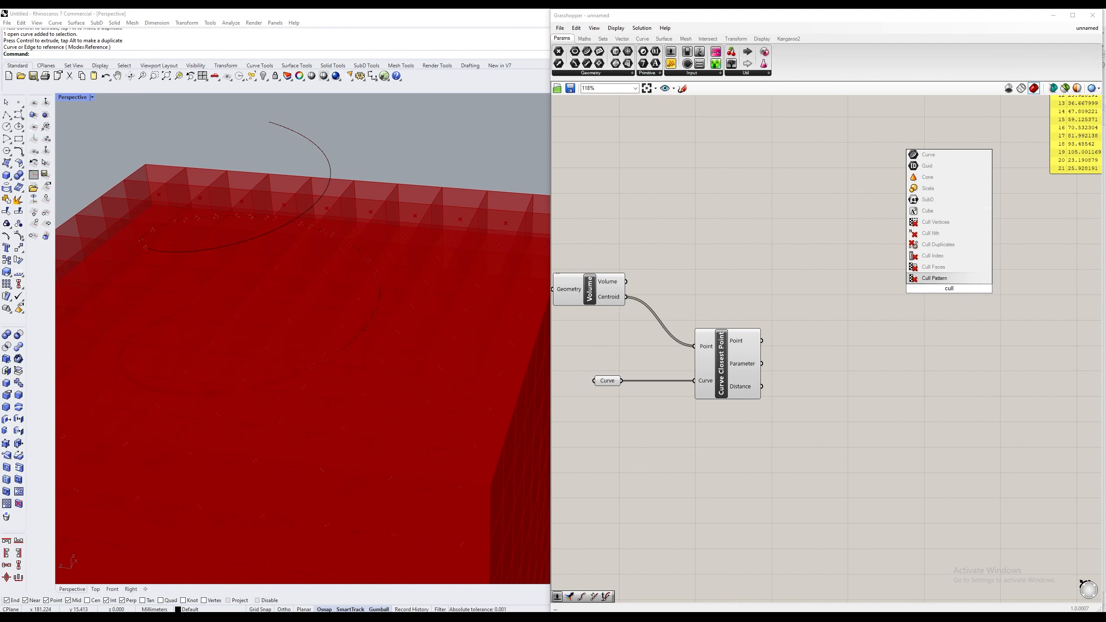
{"action": "key", "text": "Return"}
{"action": "scroll", "coordinate": [1010, 300], "scroll_direction": "up", "scroll_amount": 2}
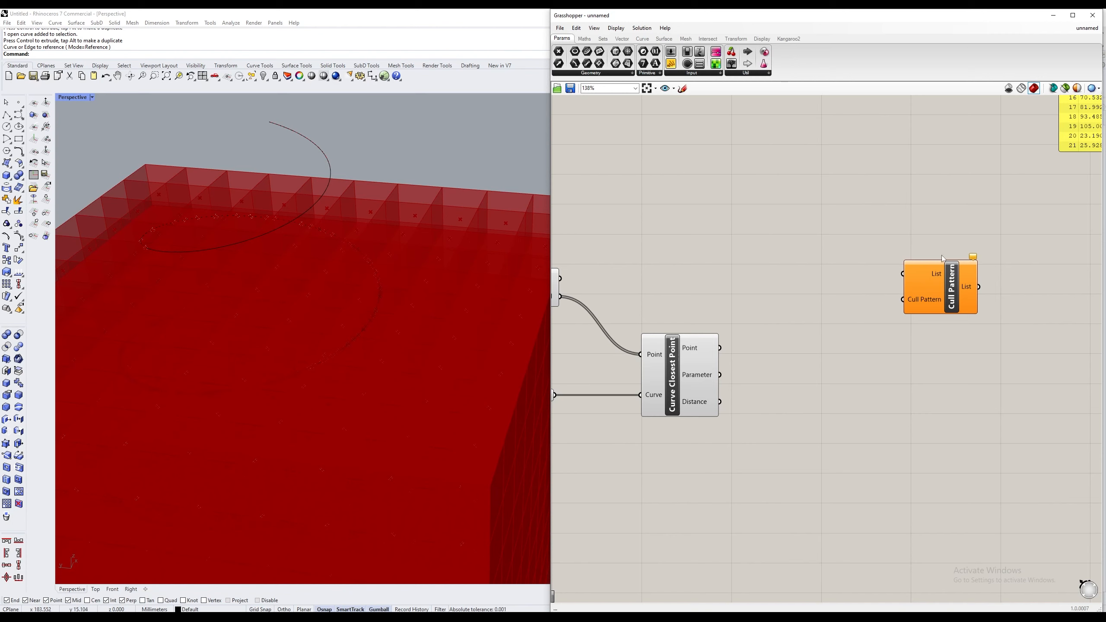
{"action": "left_click_drag", "start_coordinate": [943, 258], "coordinate": [973, 254]}
Step: Add a Smaller Than component and place it between Curve Closest Point and Cull Pattern
{"action": "double_click", "coordinate": [803, 373]}
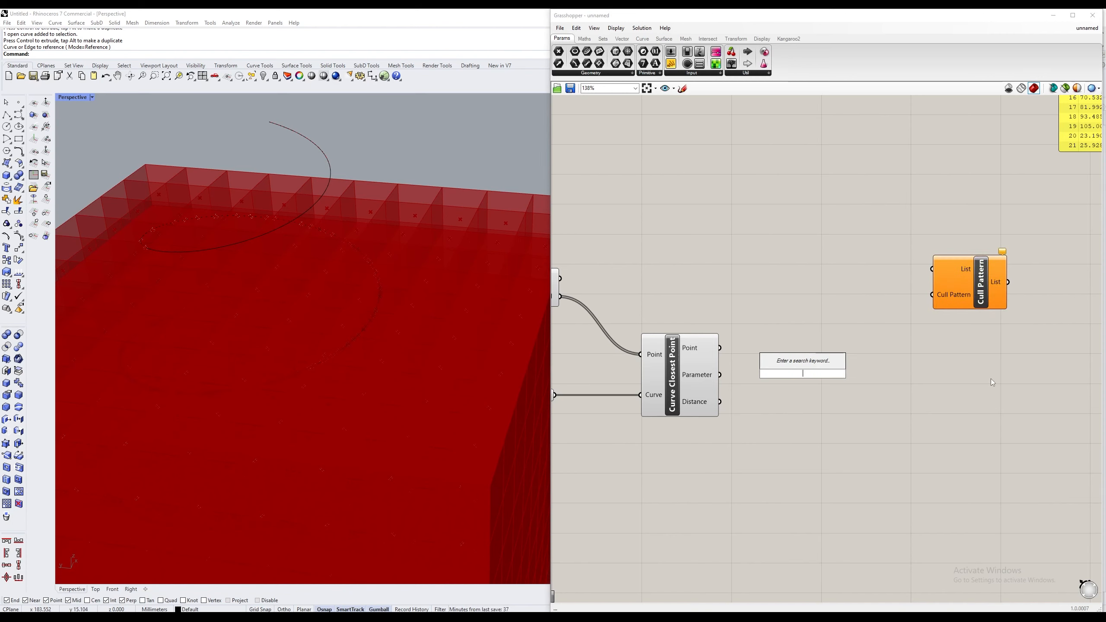
{"action": "type", "text": "<"}
{"action": "left_click", "coordinate": [811, 367]}
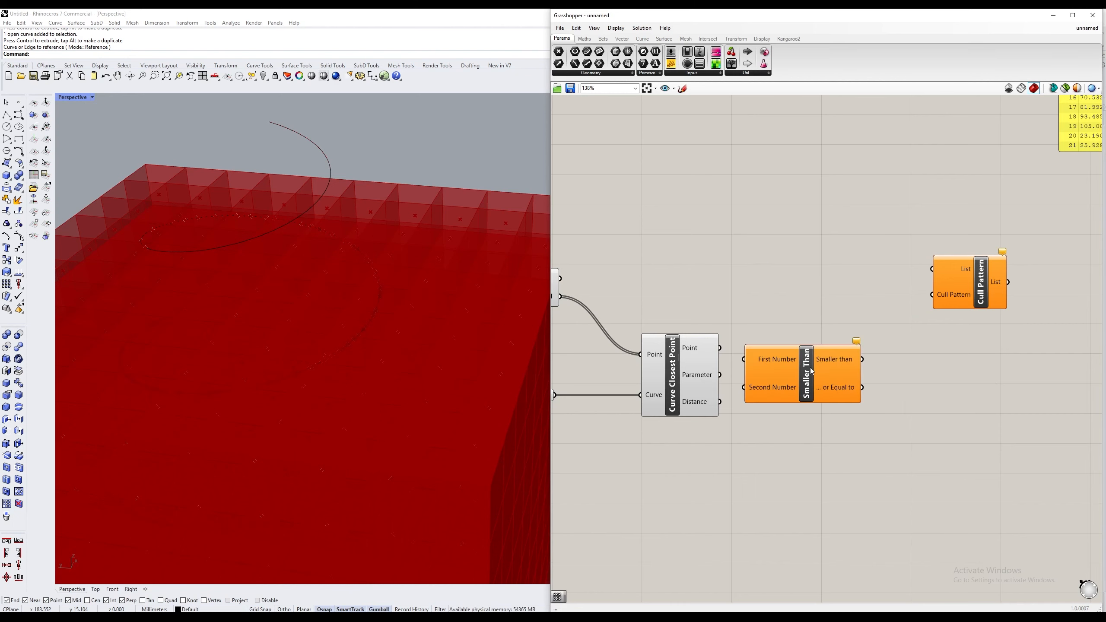
{"action": "right_click_drag", "start_coordinate": [775, 382], "coordinate": [778, 356]}
{"action": "left_click_drag", "start_coordinate": [778, 356], "coordinate": [851, 358]}
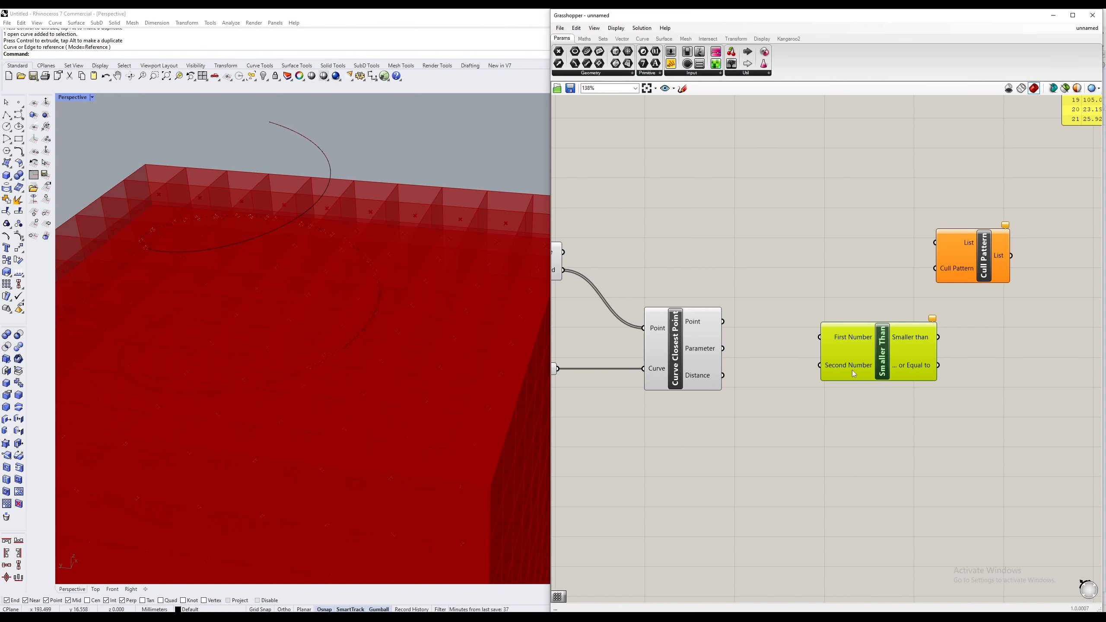
{"action": "right_click_drag", "start_coordinate": [868, 356], "coordinate": [842, 365]}
{"action": "left_click_drag", "start_coordinate": [842, 364], "coordinate": [825, 366]}
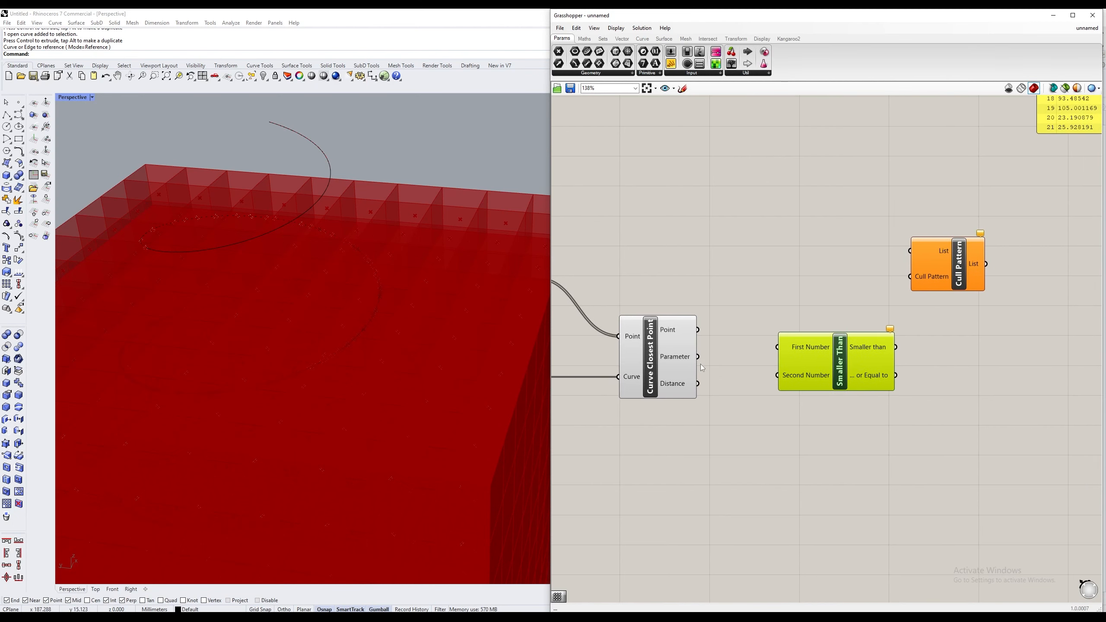